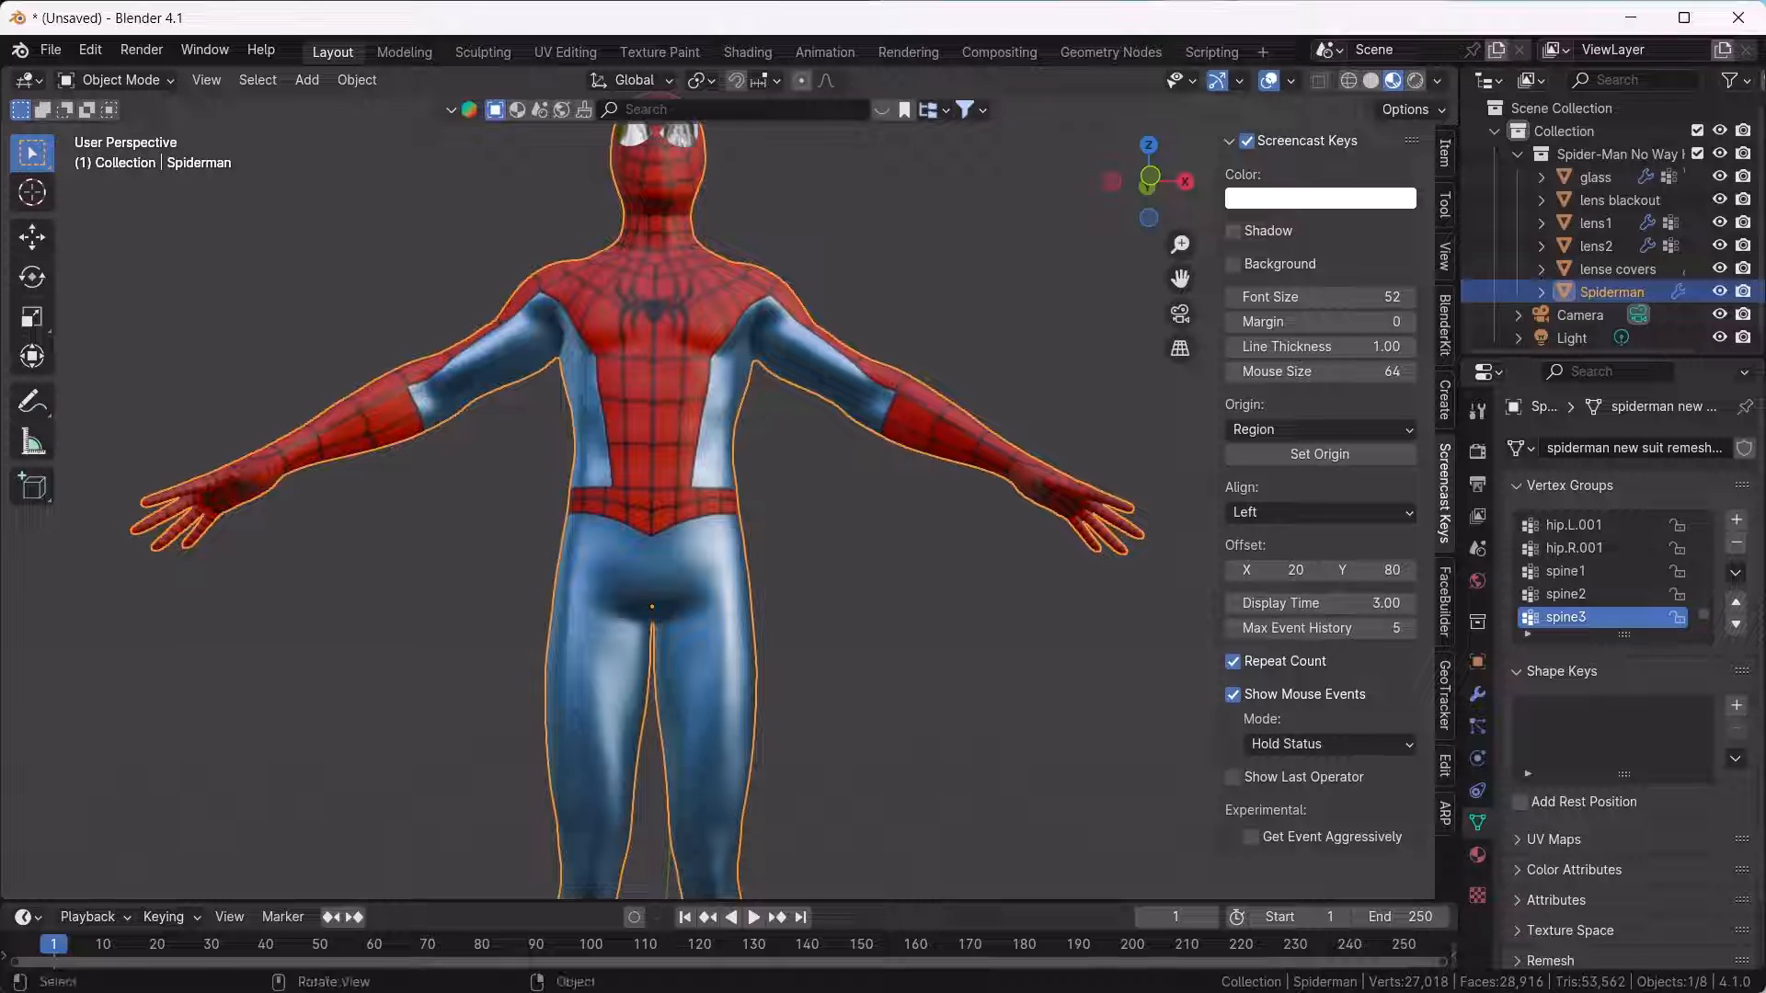
Show the whole Spider-Man character in front orthographic view with material preview shading and deselect everything.
key(n)
scroll(717, 506, down, 3)
mouse_move(718, 506)
shift+middle_down()
mouse_move(700, 460)
mouse_move(719, 552)
mouse_move(724, 497)
mouse_move(908, 552)
mouse_move(936, 543)
mouse_move(735, 534)
shift+middle_up()
key(grave)
click(625, 467)
scroll(745, 515, up, 4)
click(724, 552)
key(z)
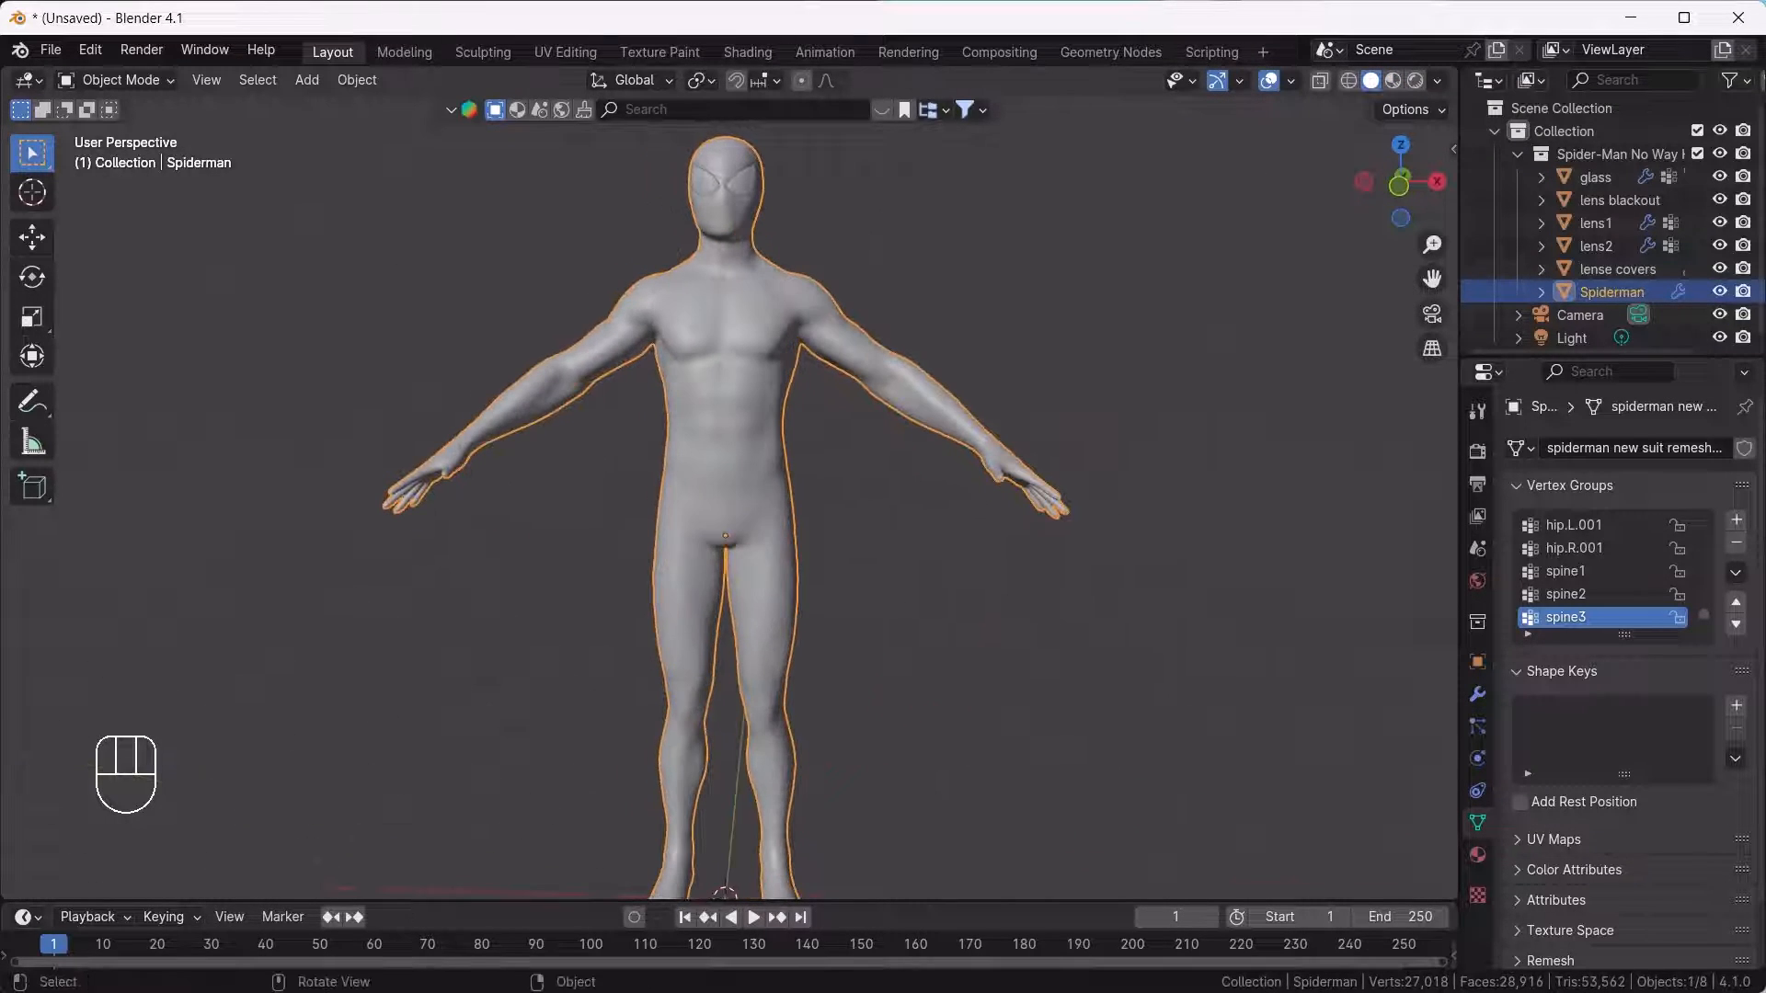
key(grave)
click(497, 499)
key(z)
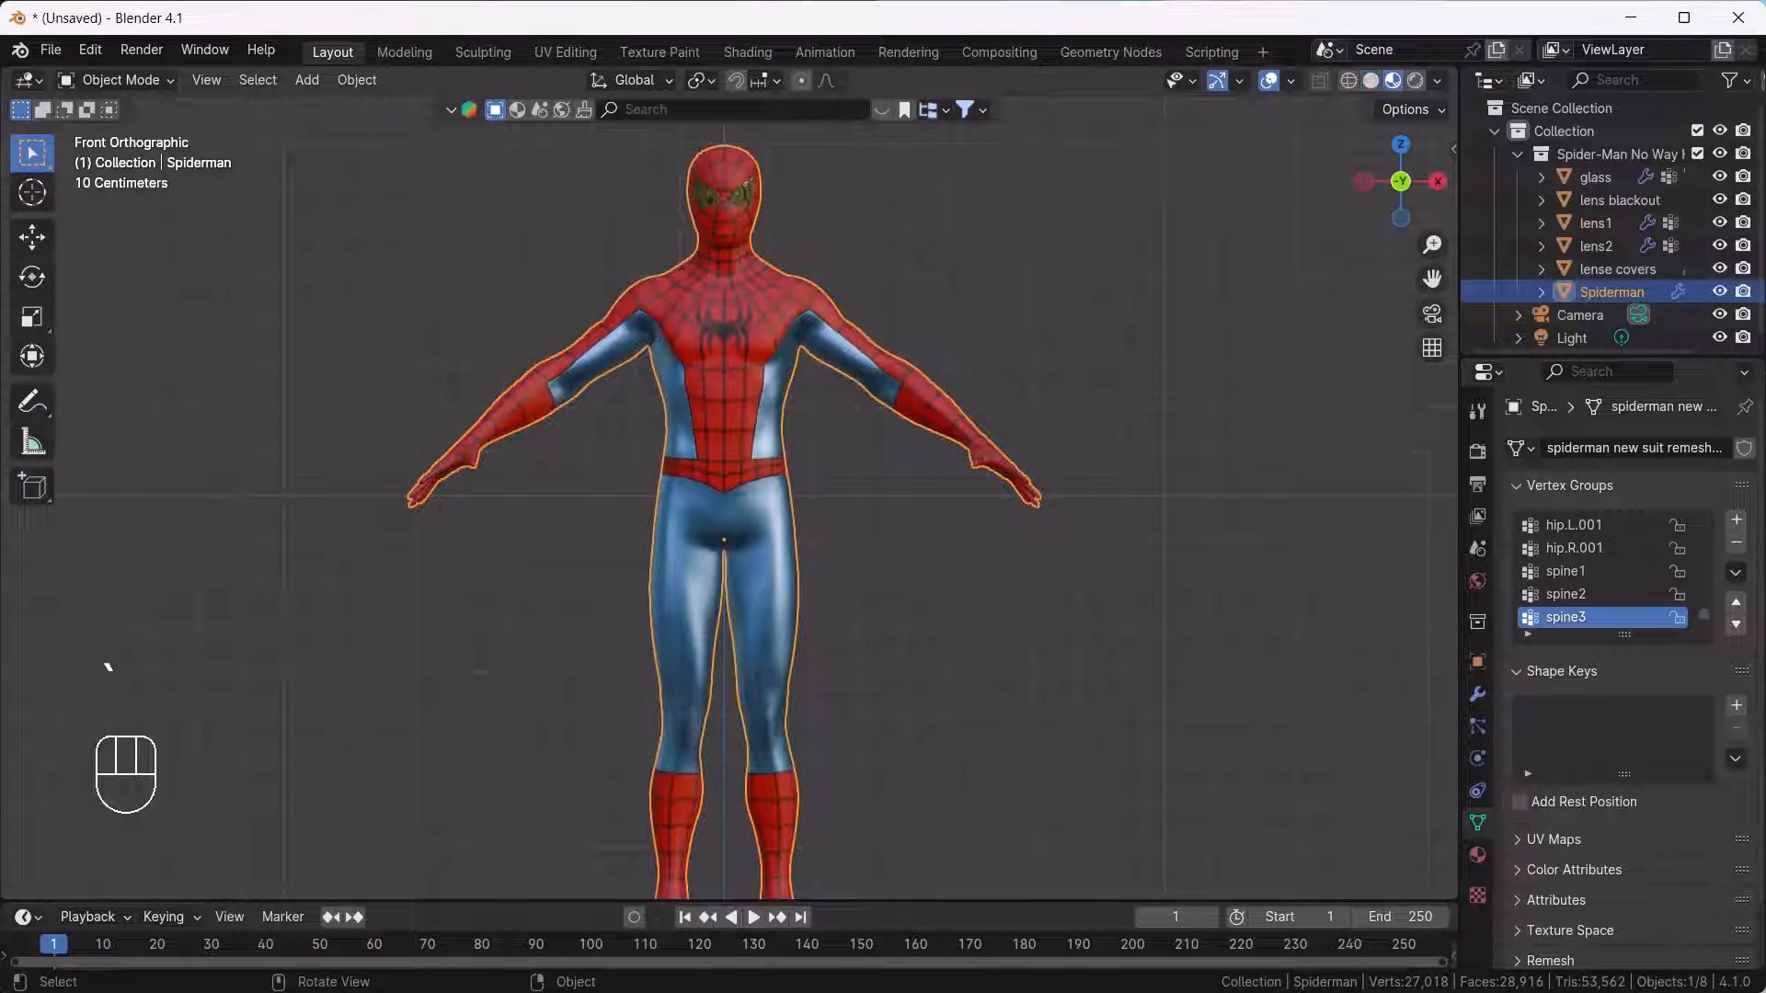
scroll(699, 515, down, 2)
shift+click(699, 432)
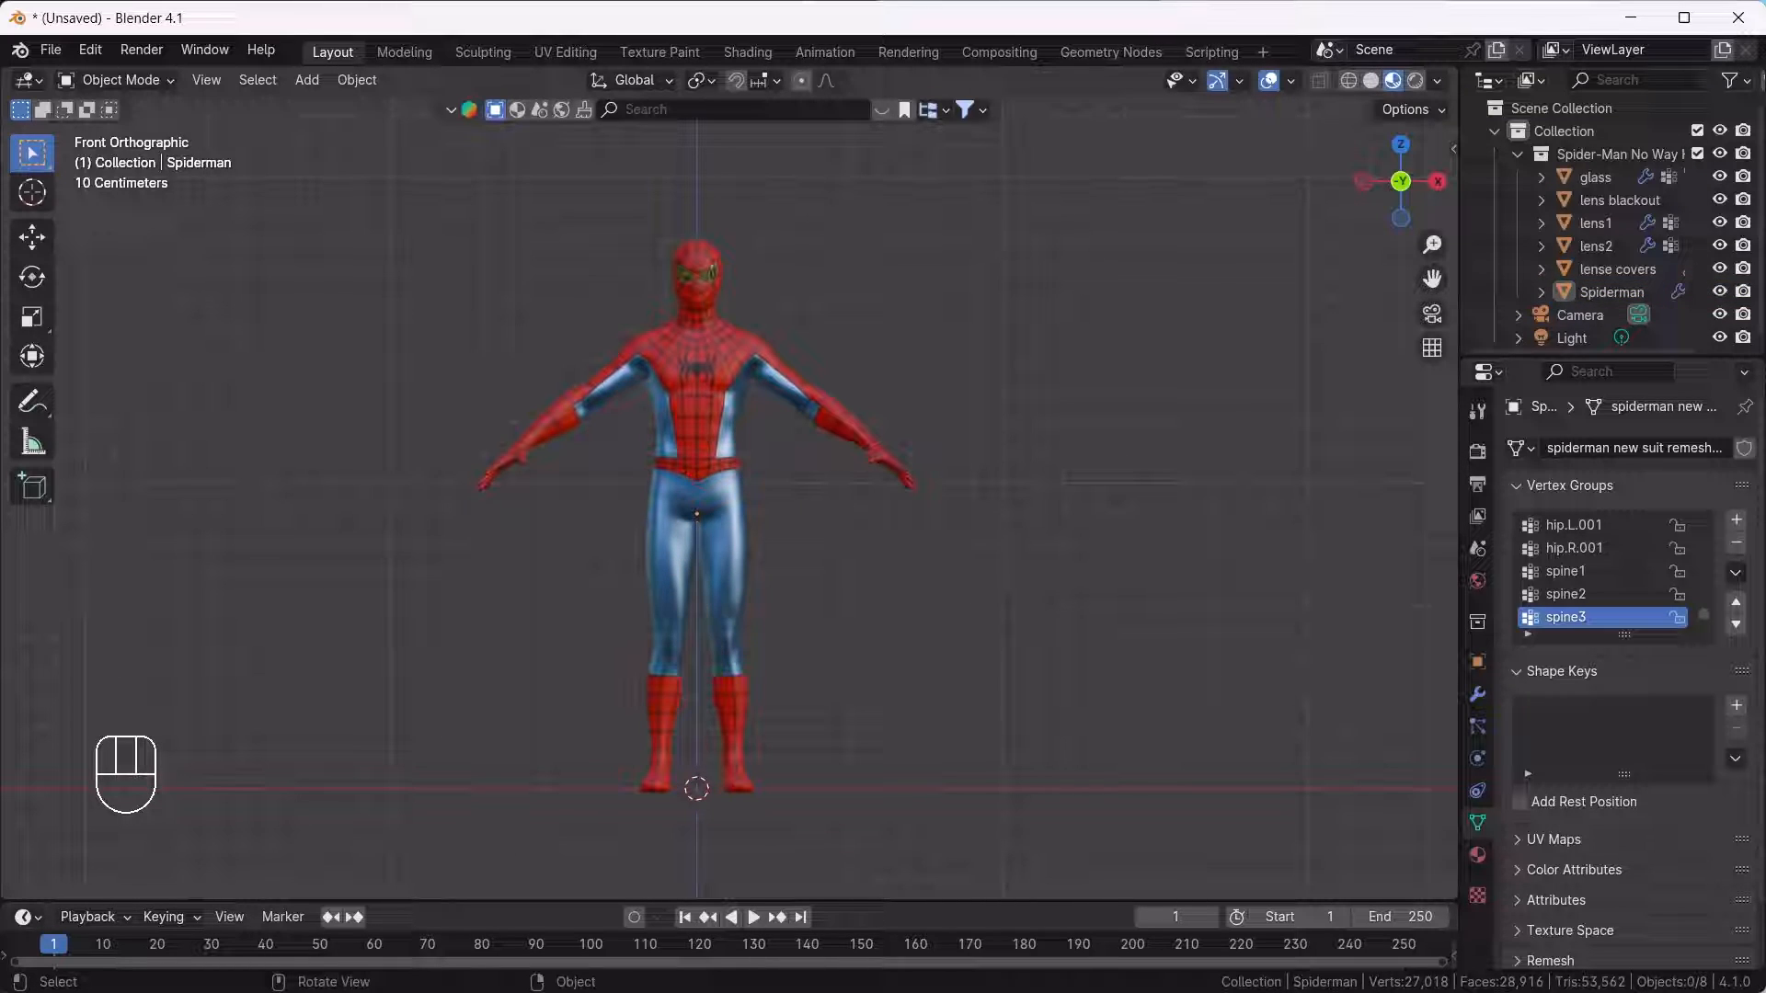
Search the add-on preferences for "auto" to check that Auto-Rig Pro is enabled, and close the preferences.
click(90, 49)
click(138, 343)
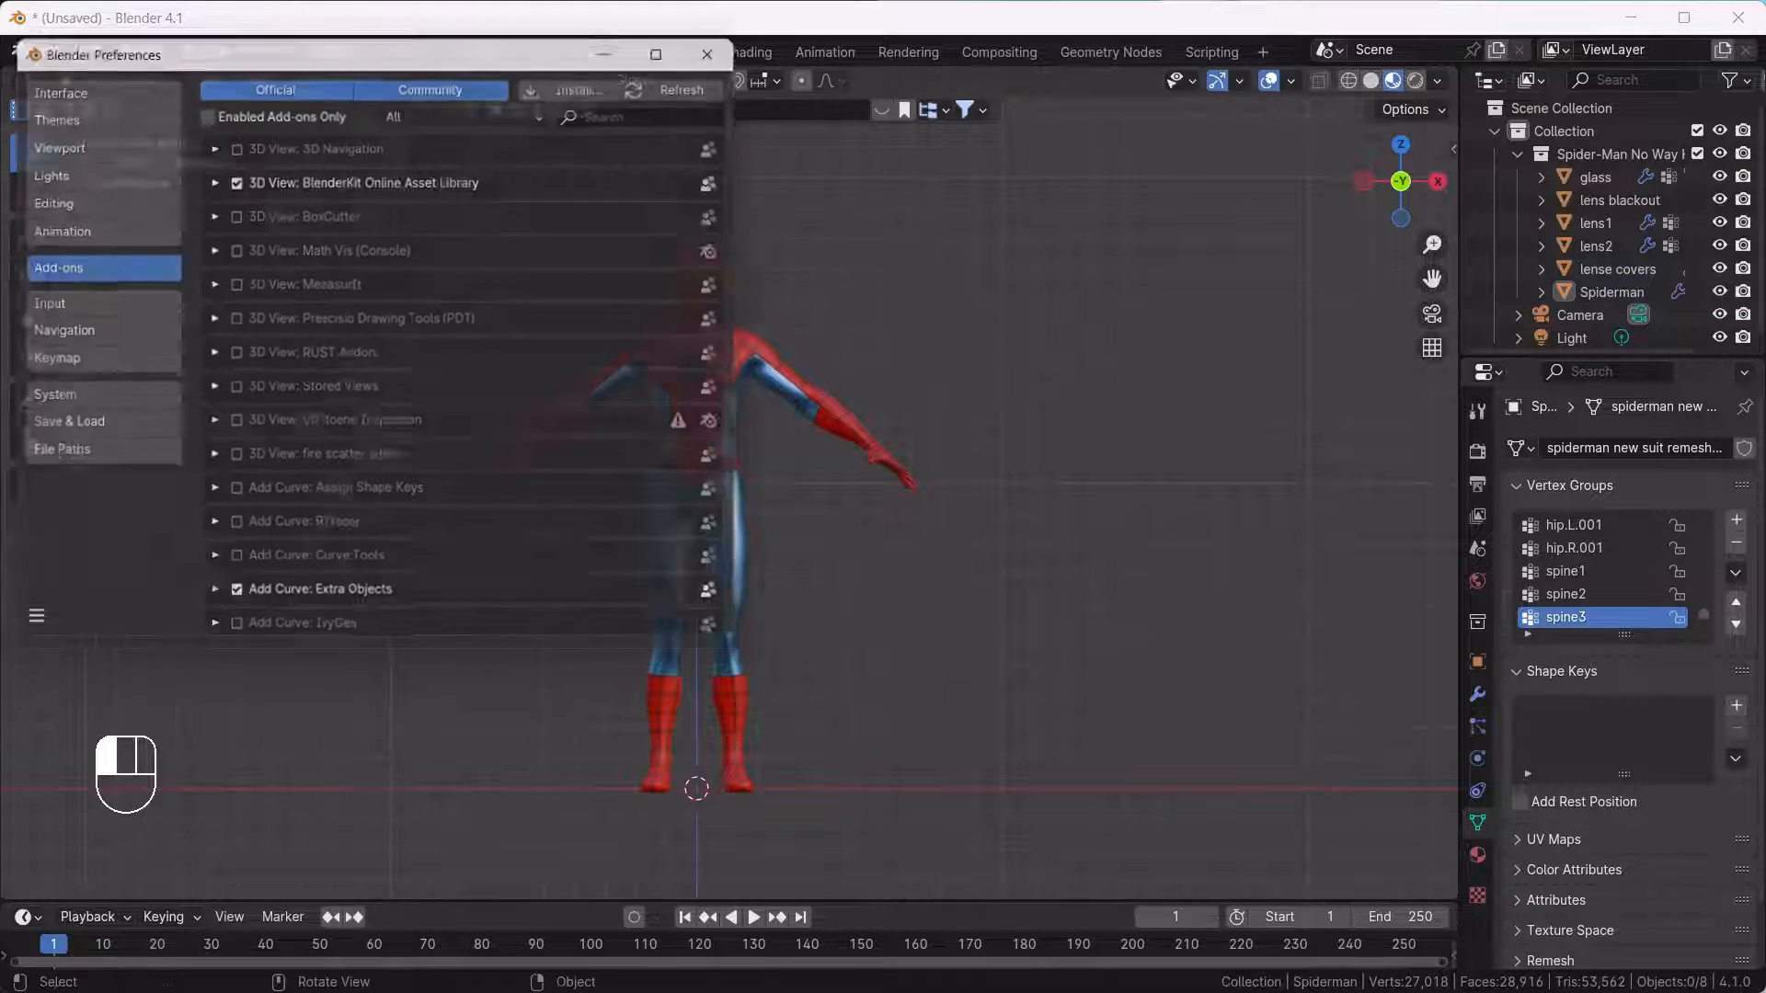
text(au)
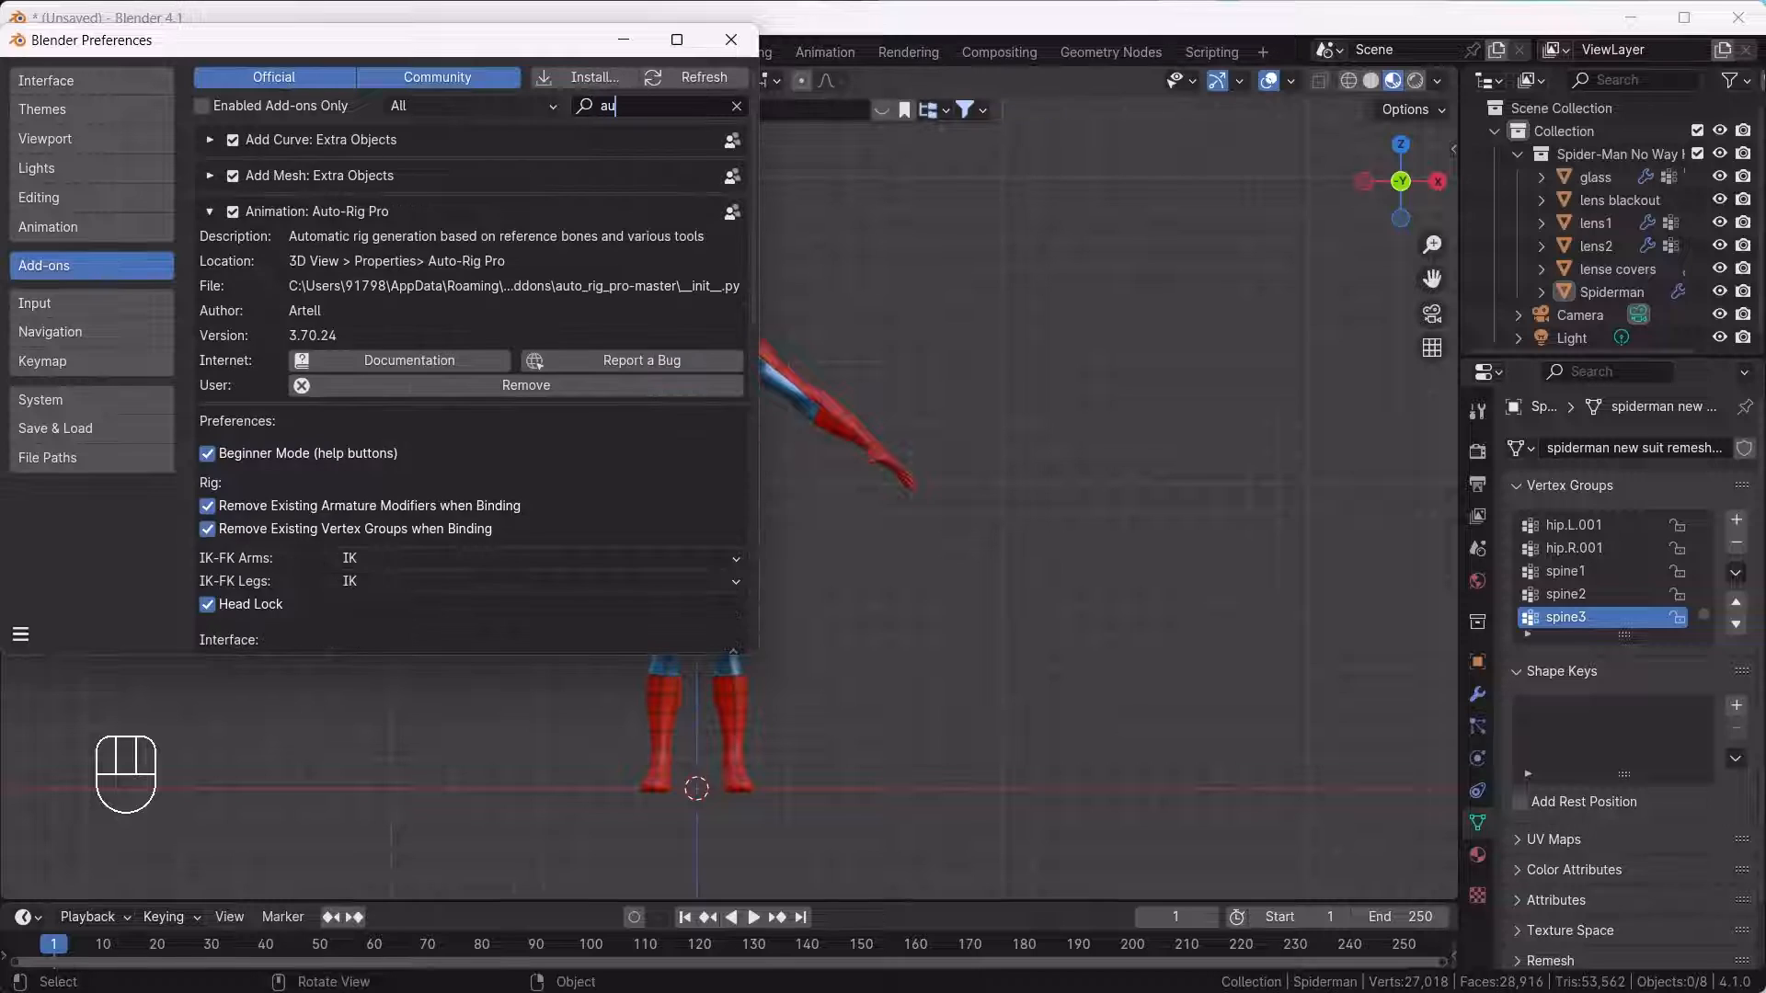
text(to)
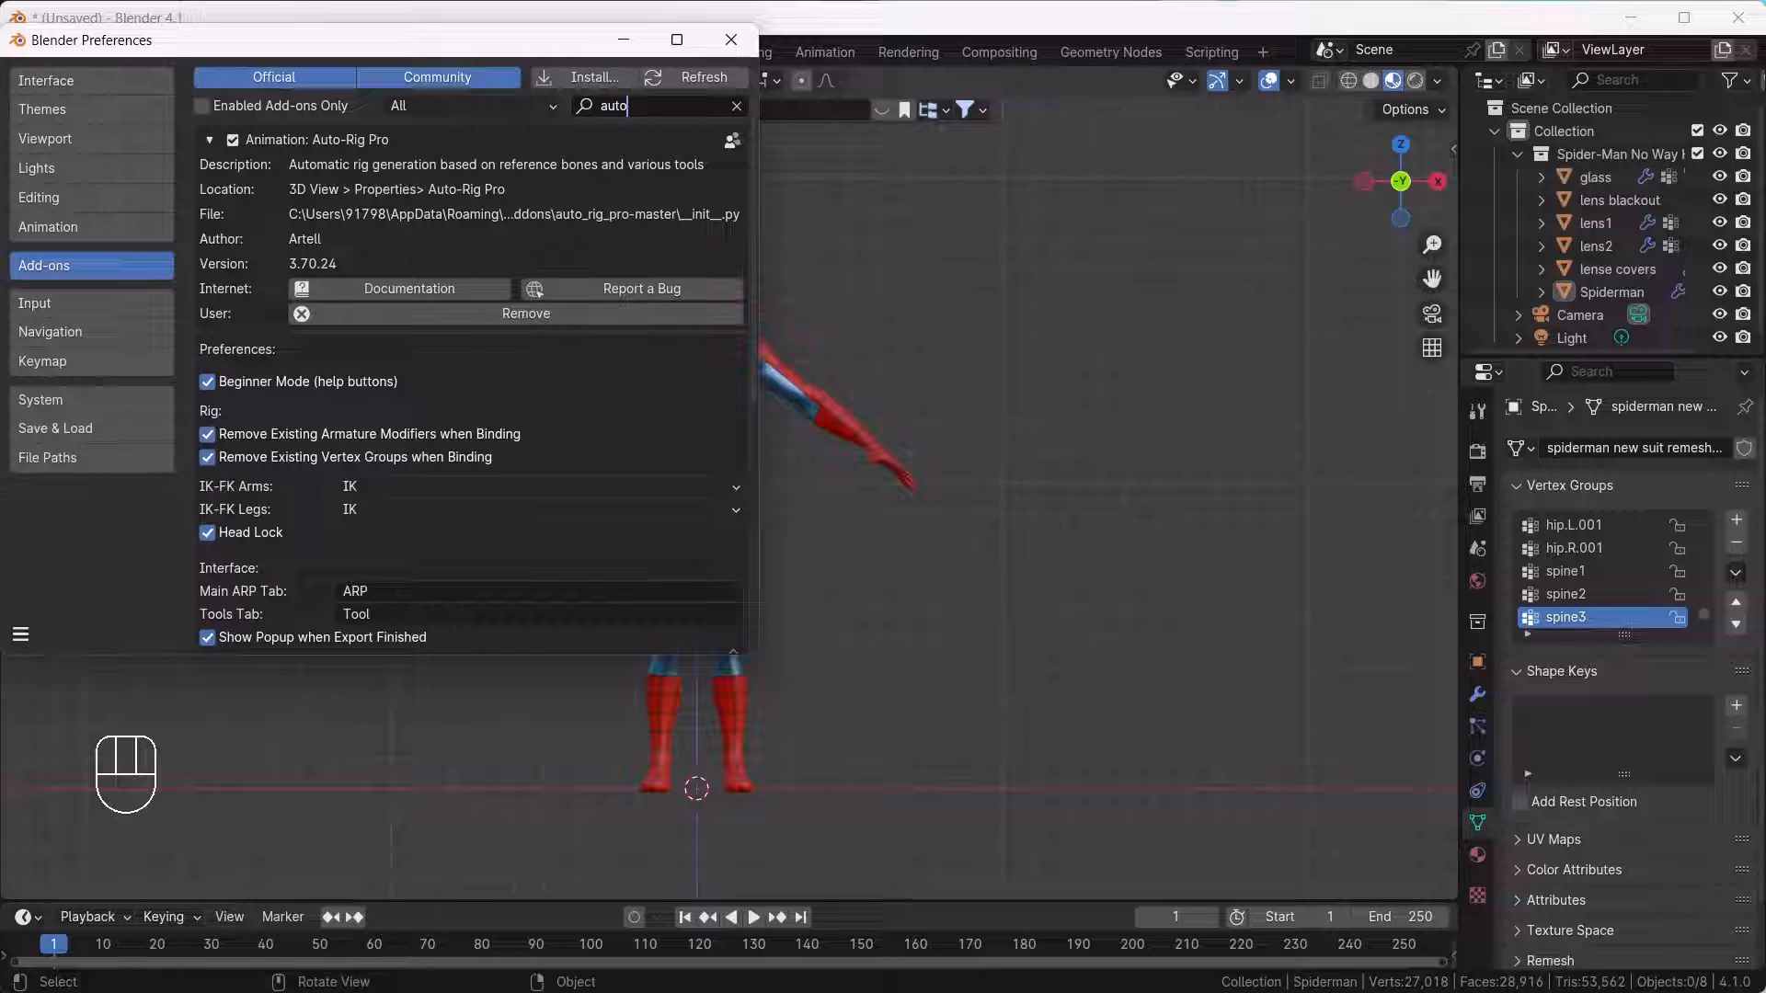
key(Escape)
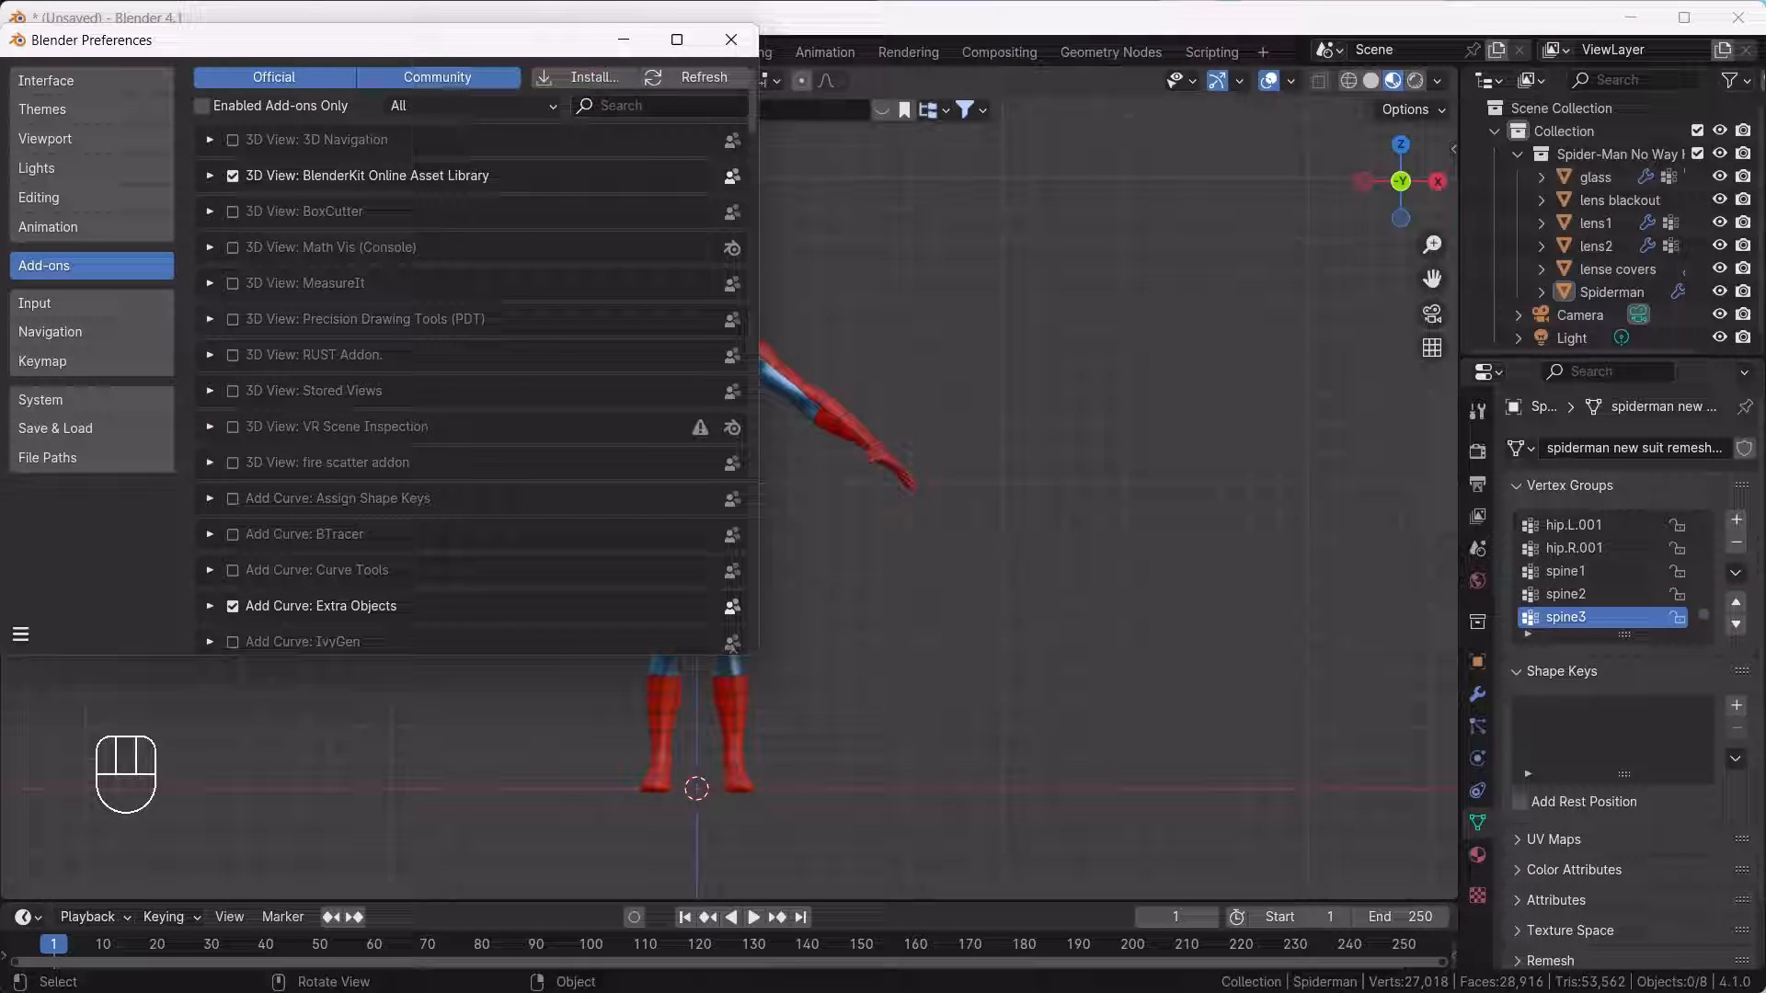
key(alt+F4)
Select all the character's meshes and start Auto-Rig Pro Smart detection on them in Full Body mode.
key(n)
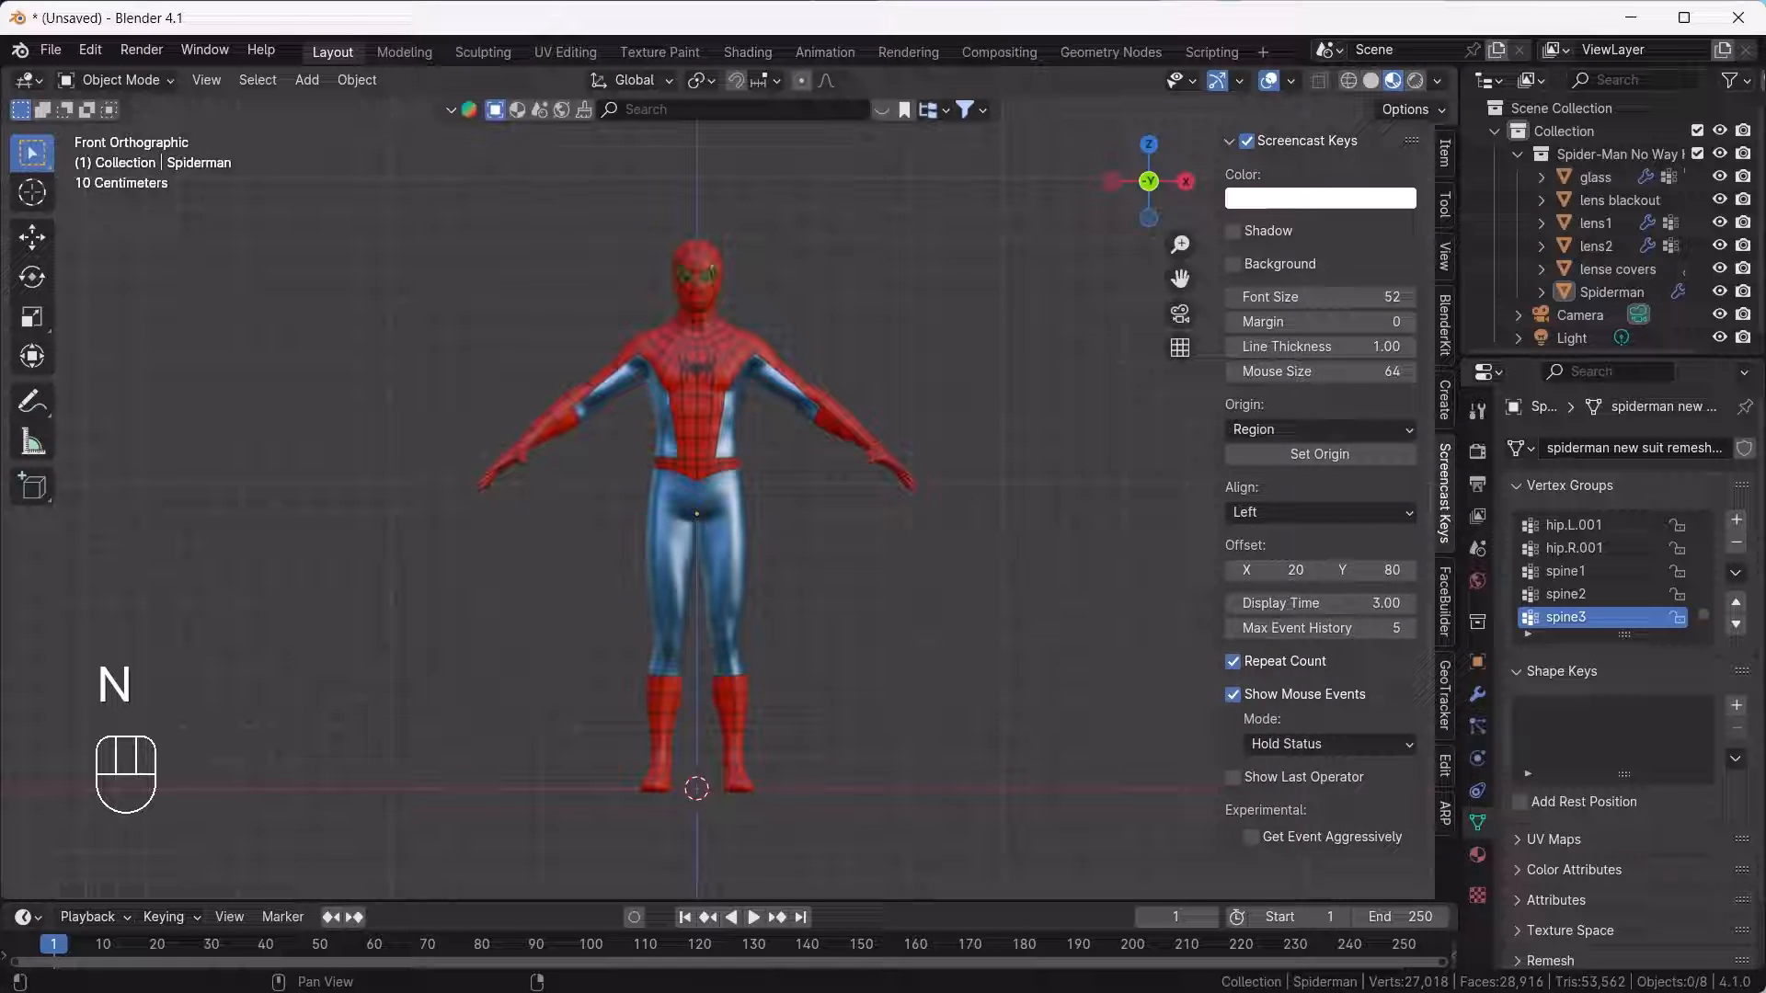
click(1445, 813)
drag(444, 215, 1077, 902)
click(1299, 637)
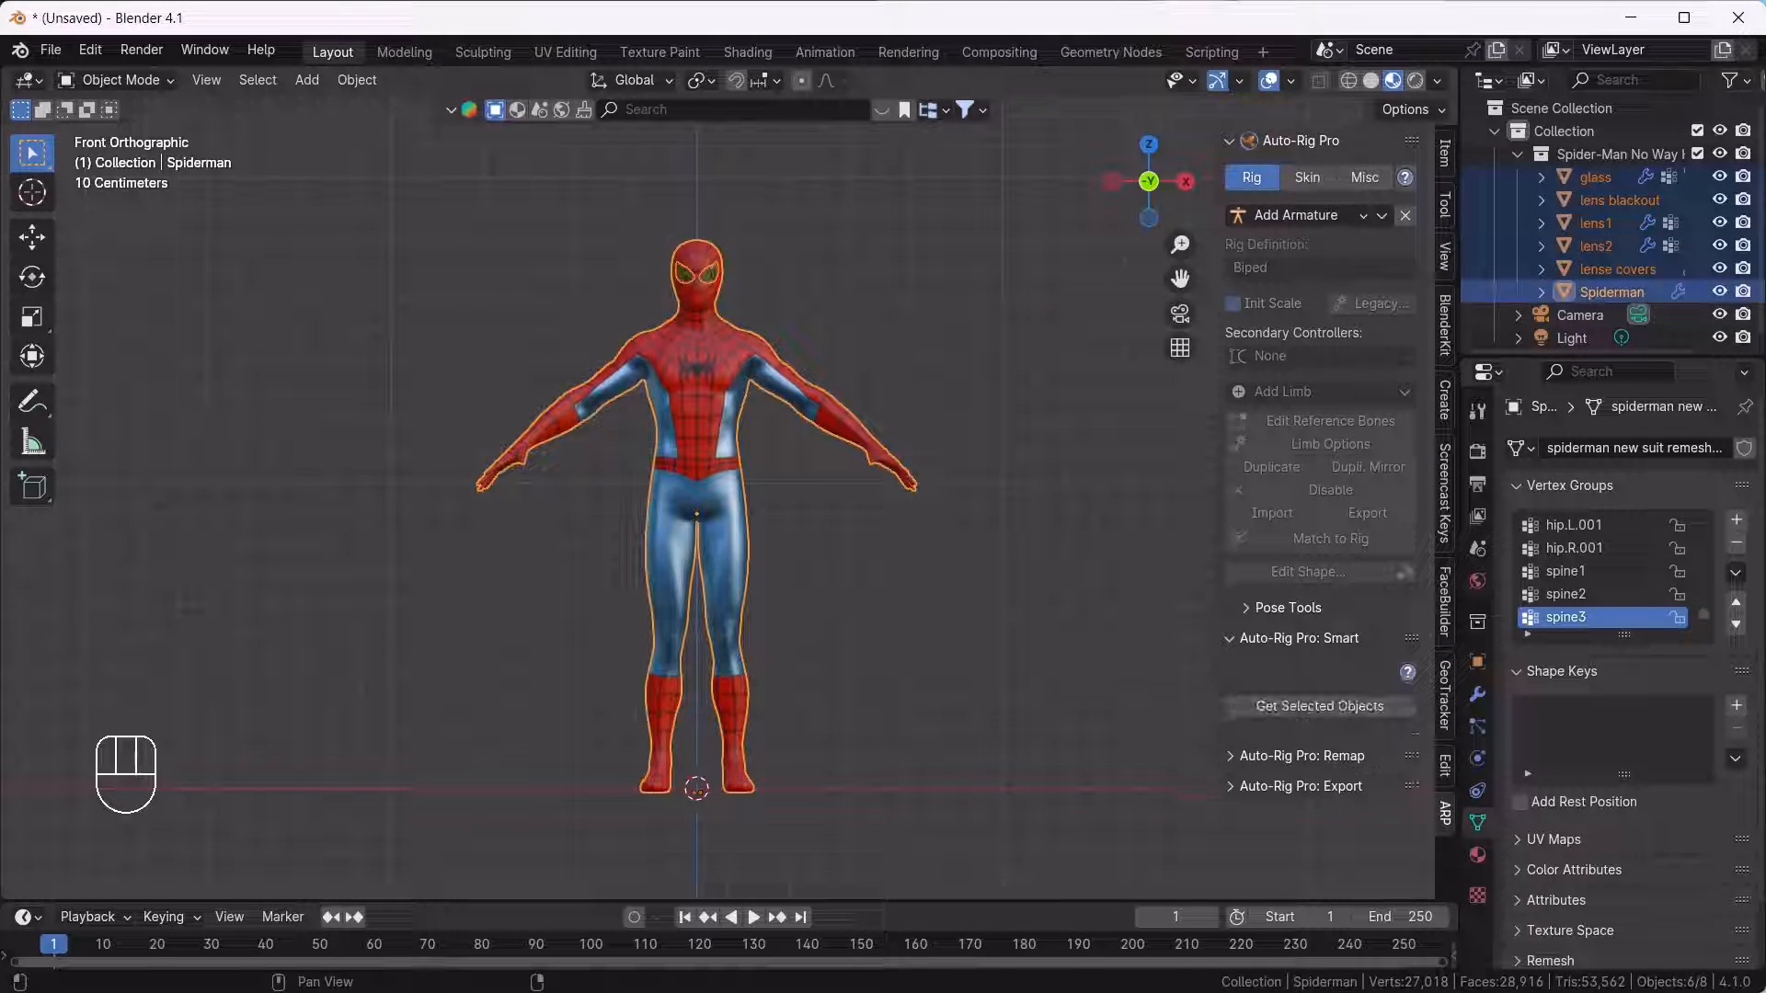
click(1320, 706)
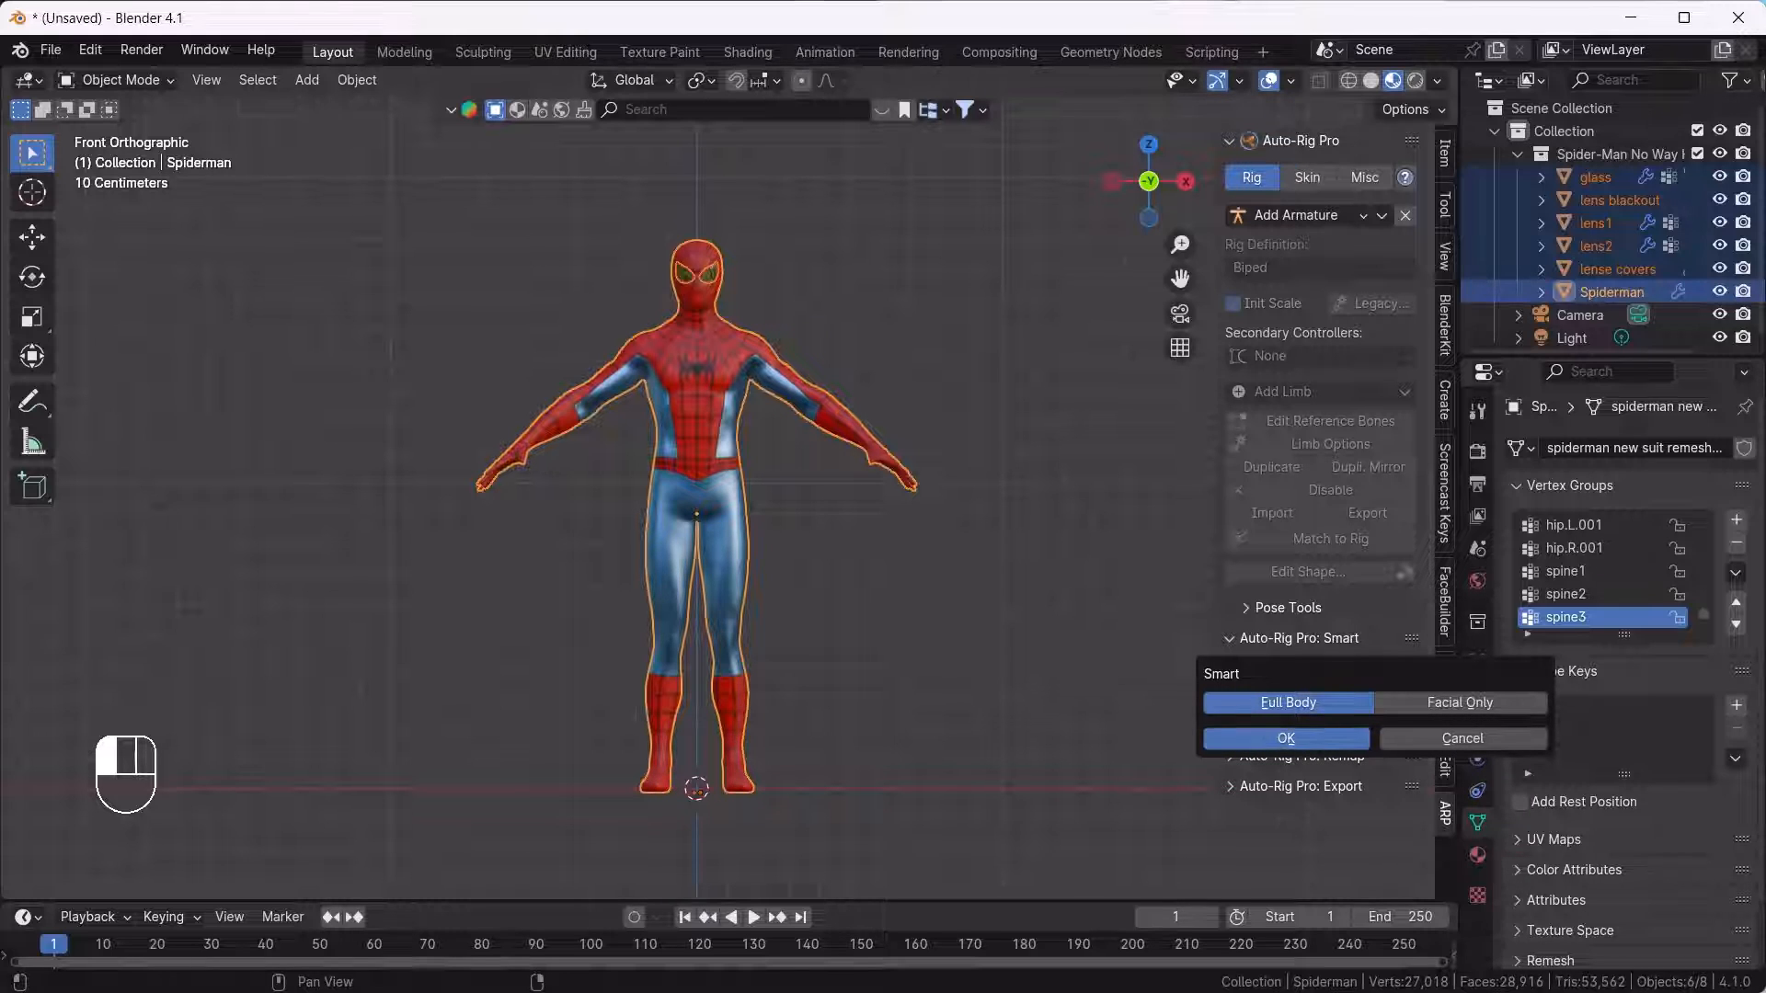
click(1286, 738)
Place the neck marker at the base of the neck and the chin marker at the chin in front view.
shift+middle_drag(727, 552, 722, 598)
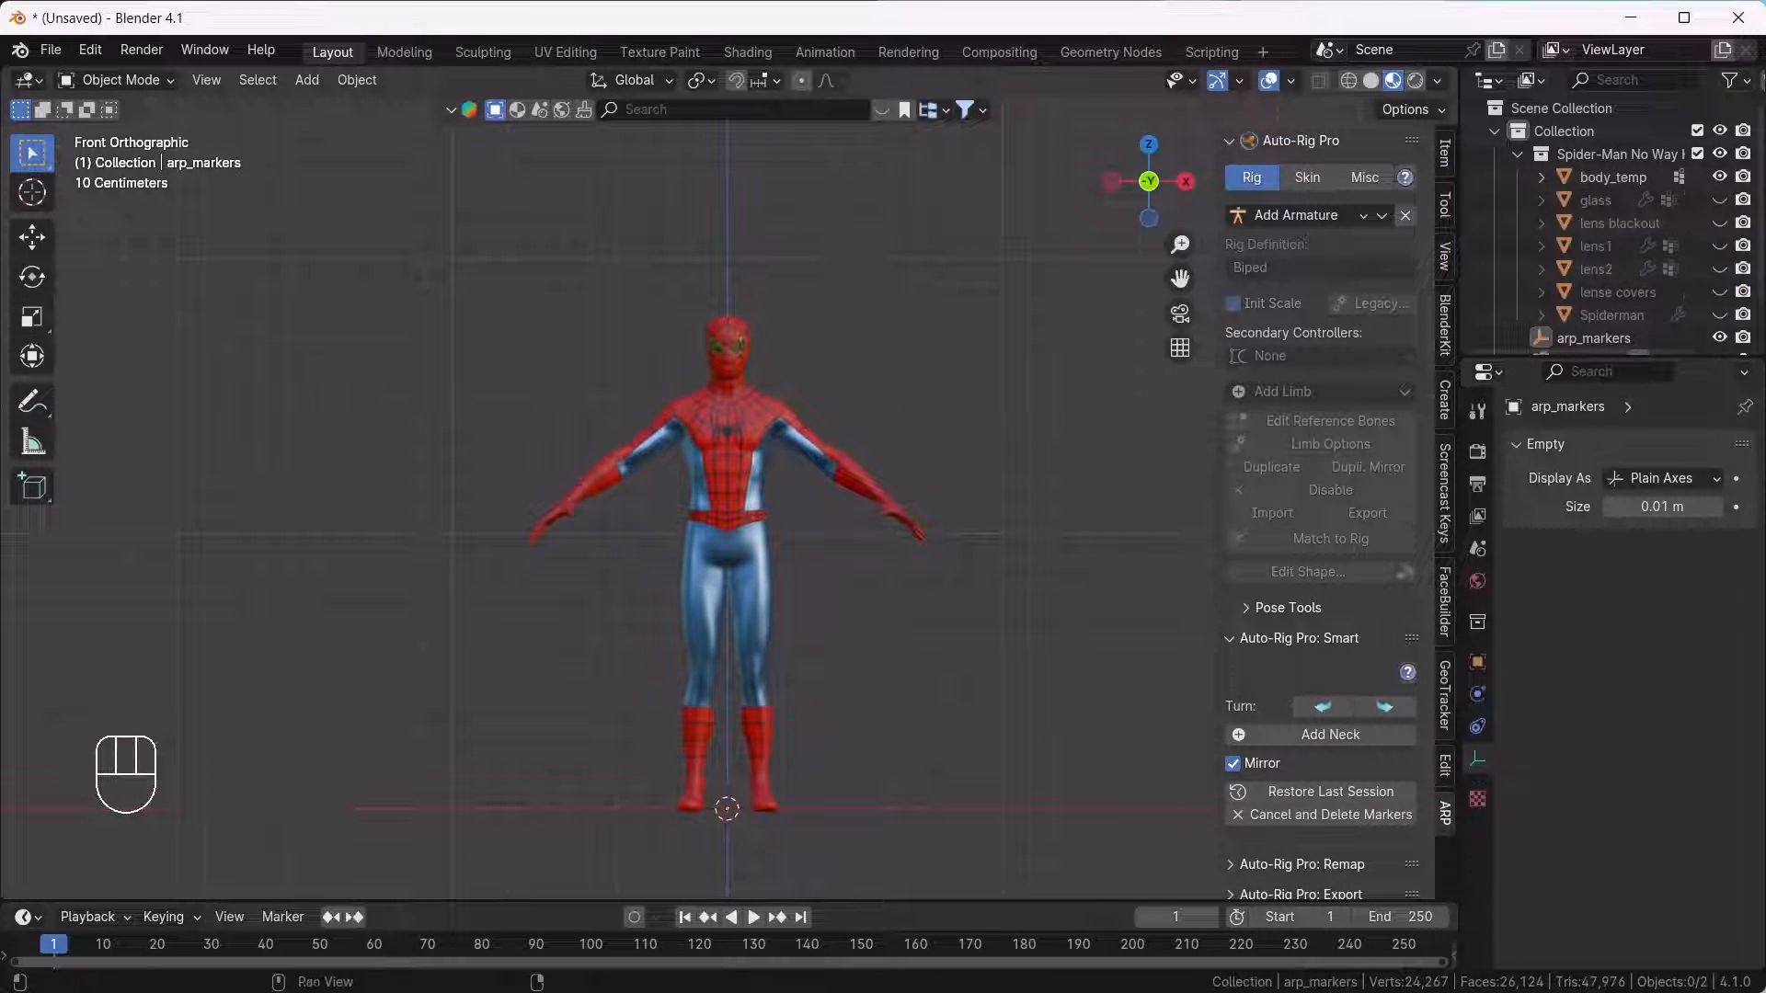
click(1330, 734)
click(727, 464)
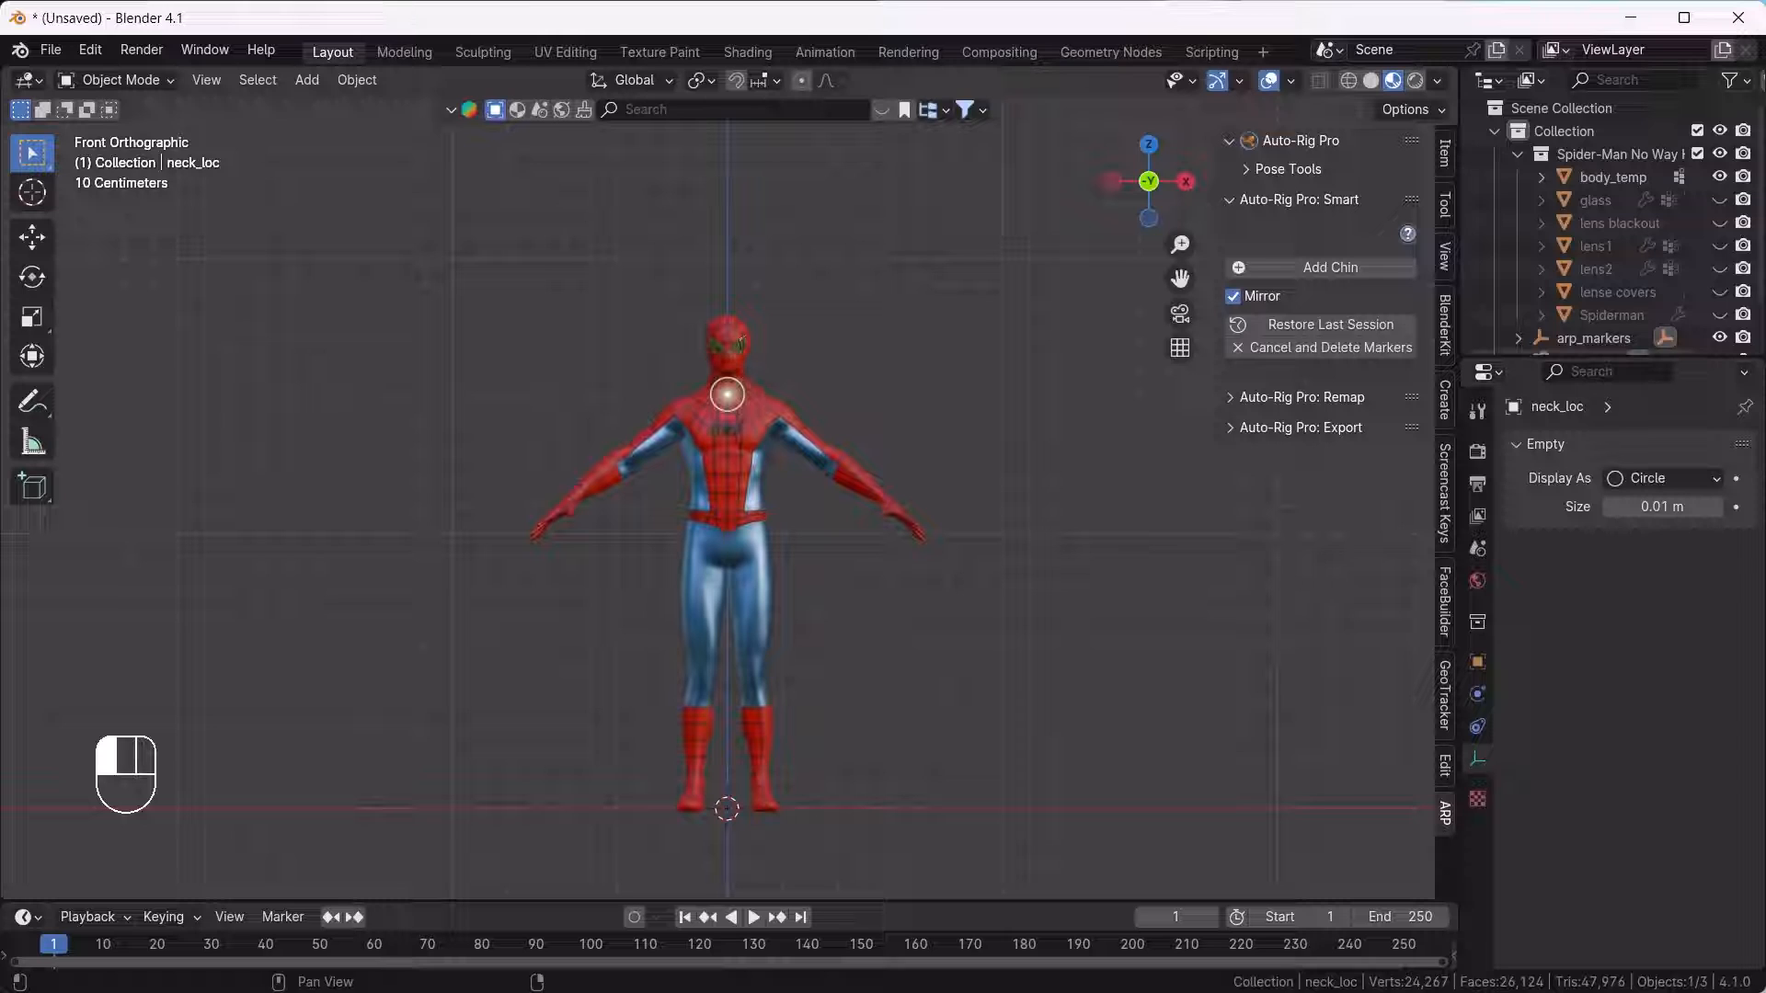
scroll(727, 460, up, 3)
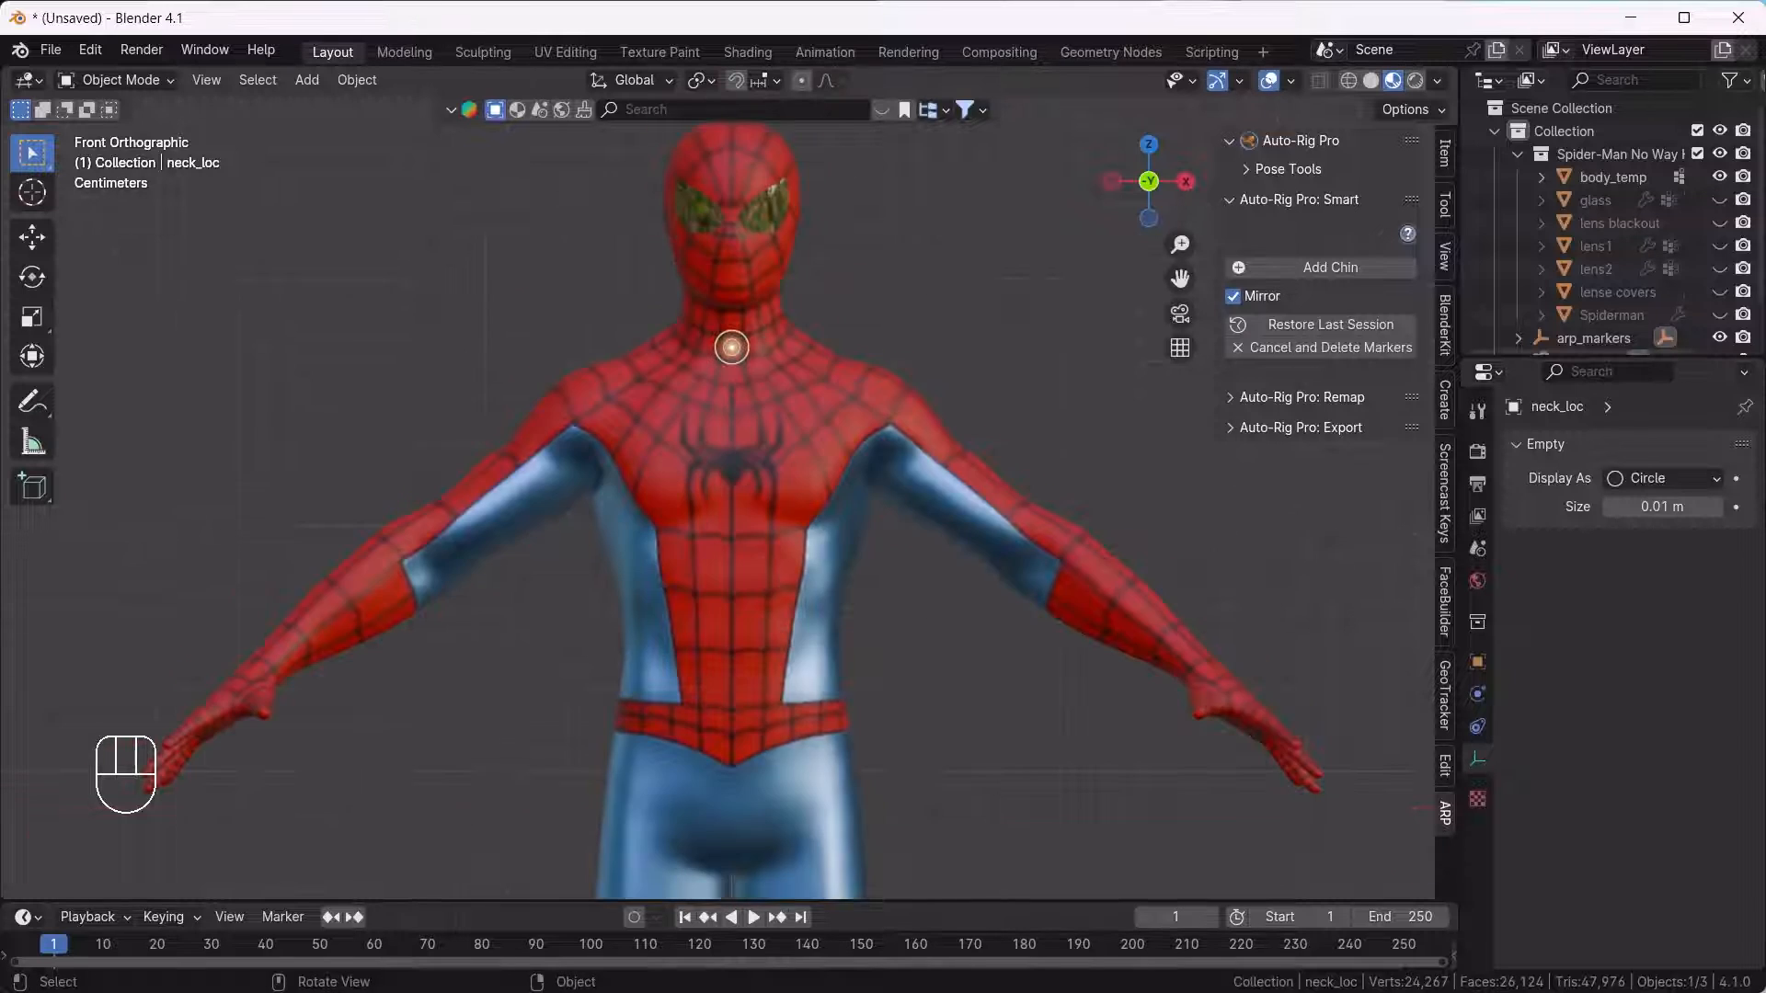
mouse_move(727, 460)
shift+middle_down()
mouse_move(727, 515)
mouse_move(732, 459)
shift+middle_up()
scroll(731, 460, up, 2)
click(742, 288)
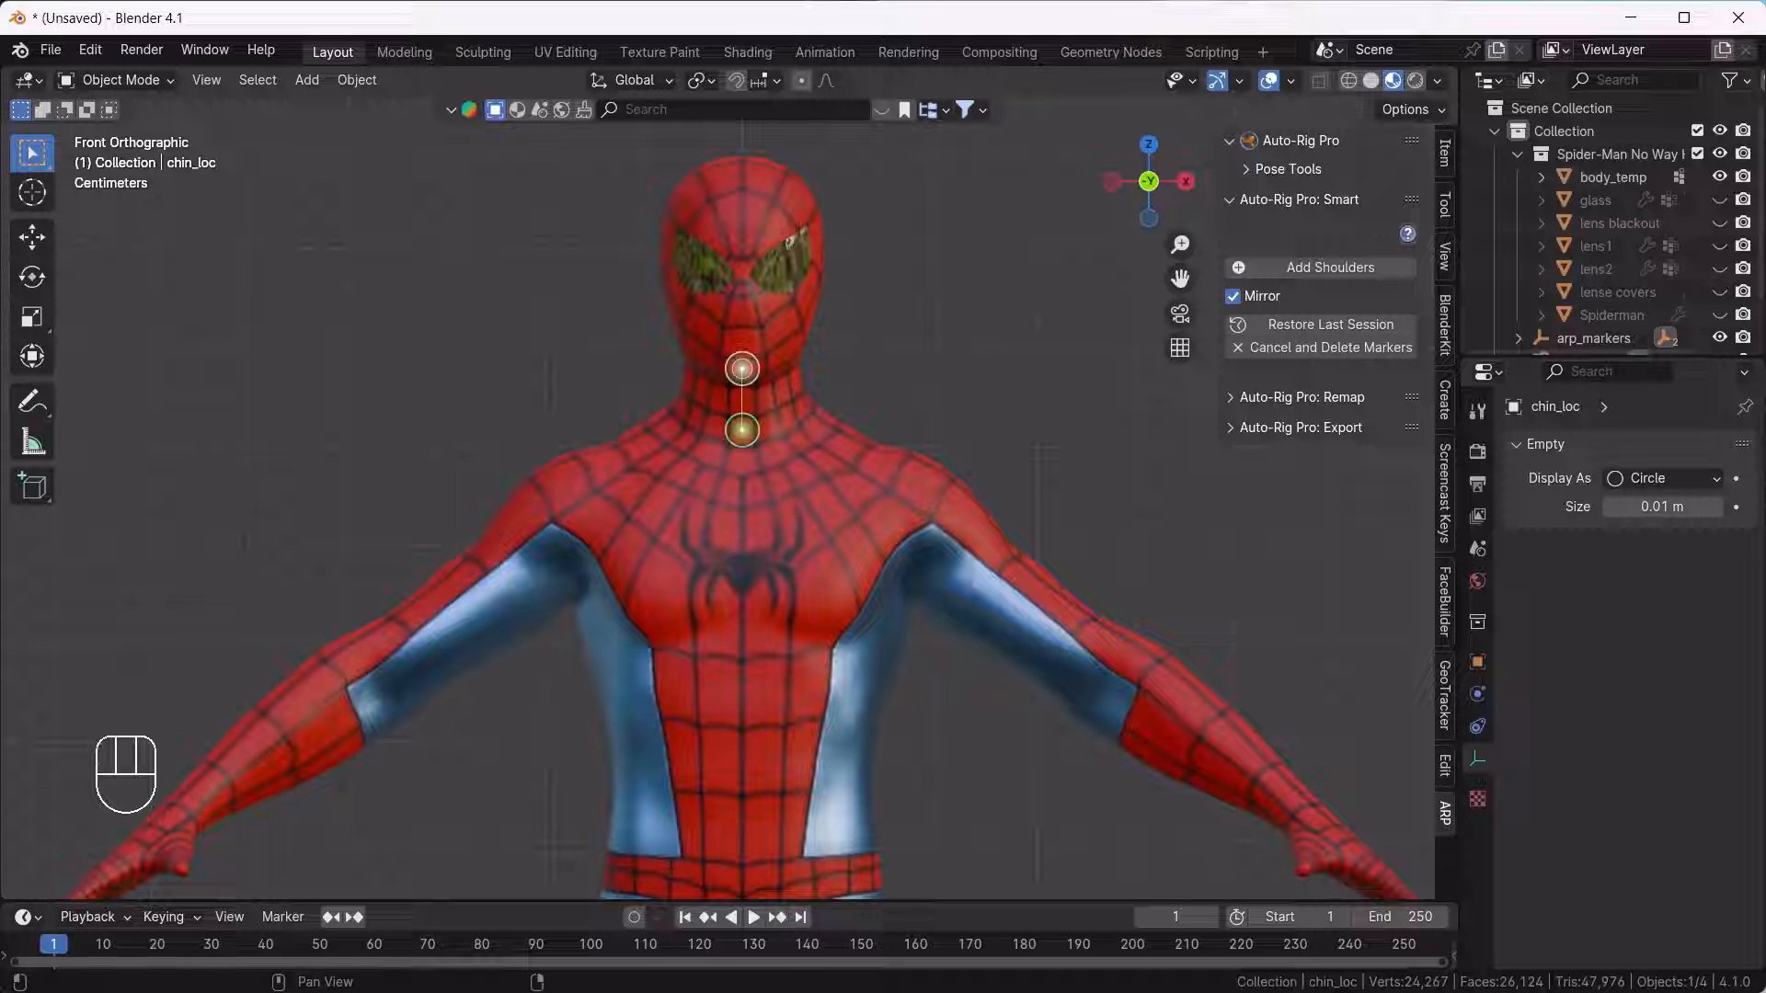
Move the chin marker forward onto the tip of the chin in the right side view.
key(grave)
click(1006, 367)
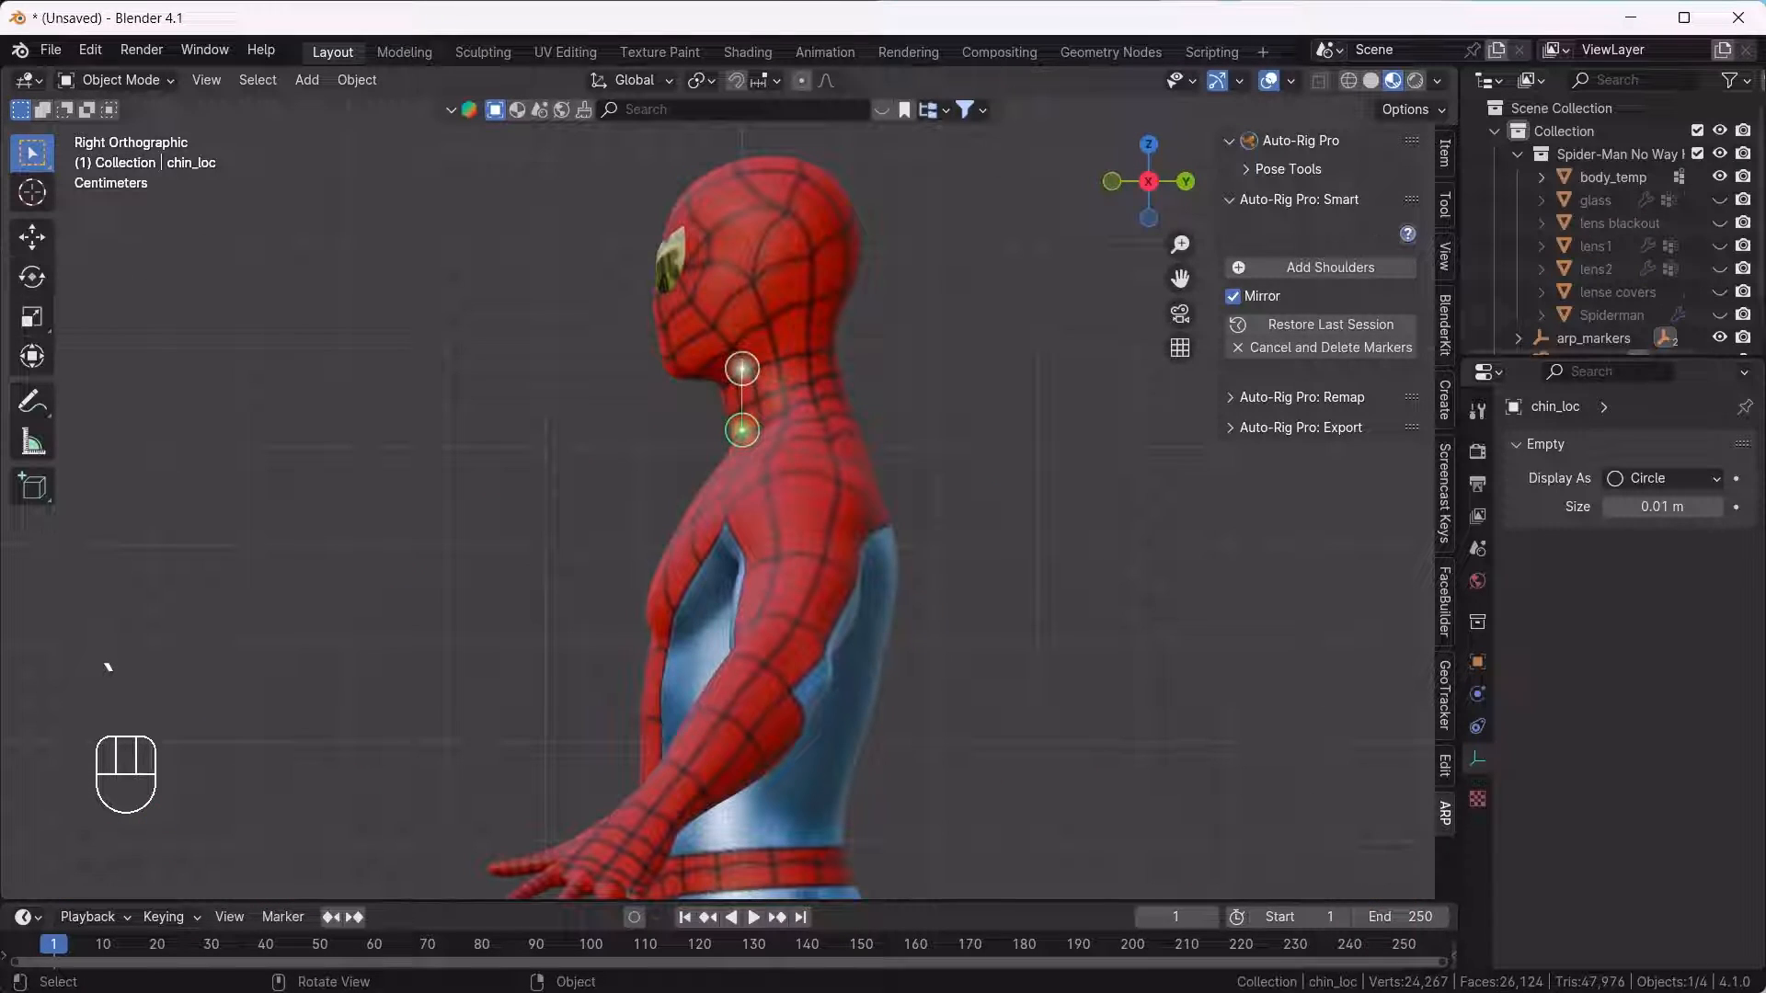
key(g)
click(677, 386)
Add the mirrored shoulder markers at the shoulder joints and the wrist markers at both wrists in front view.
key(grave)
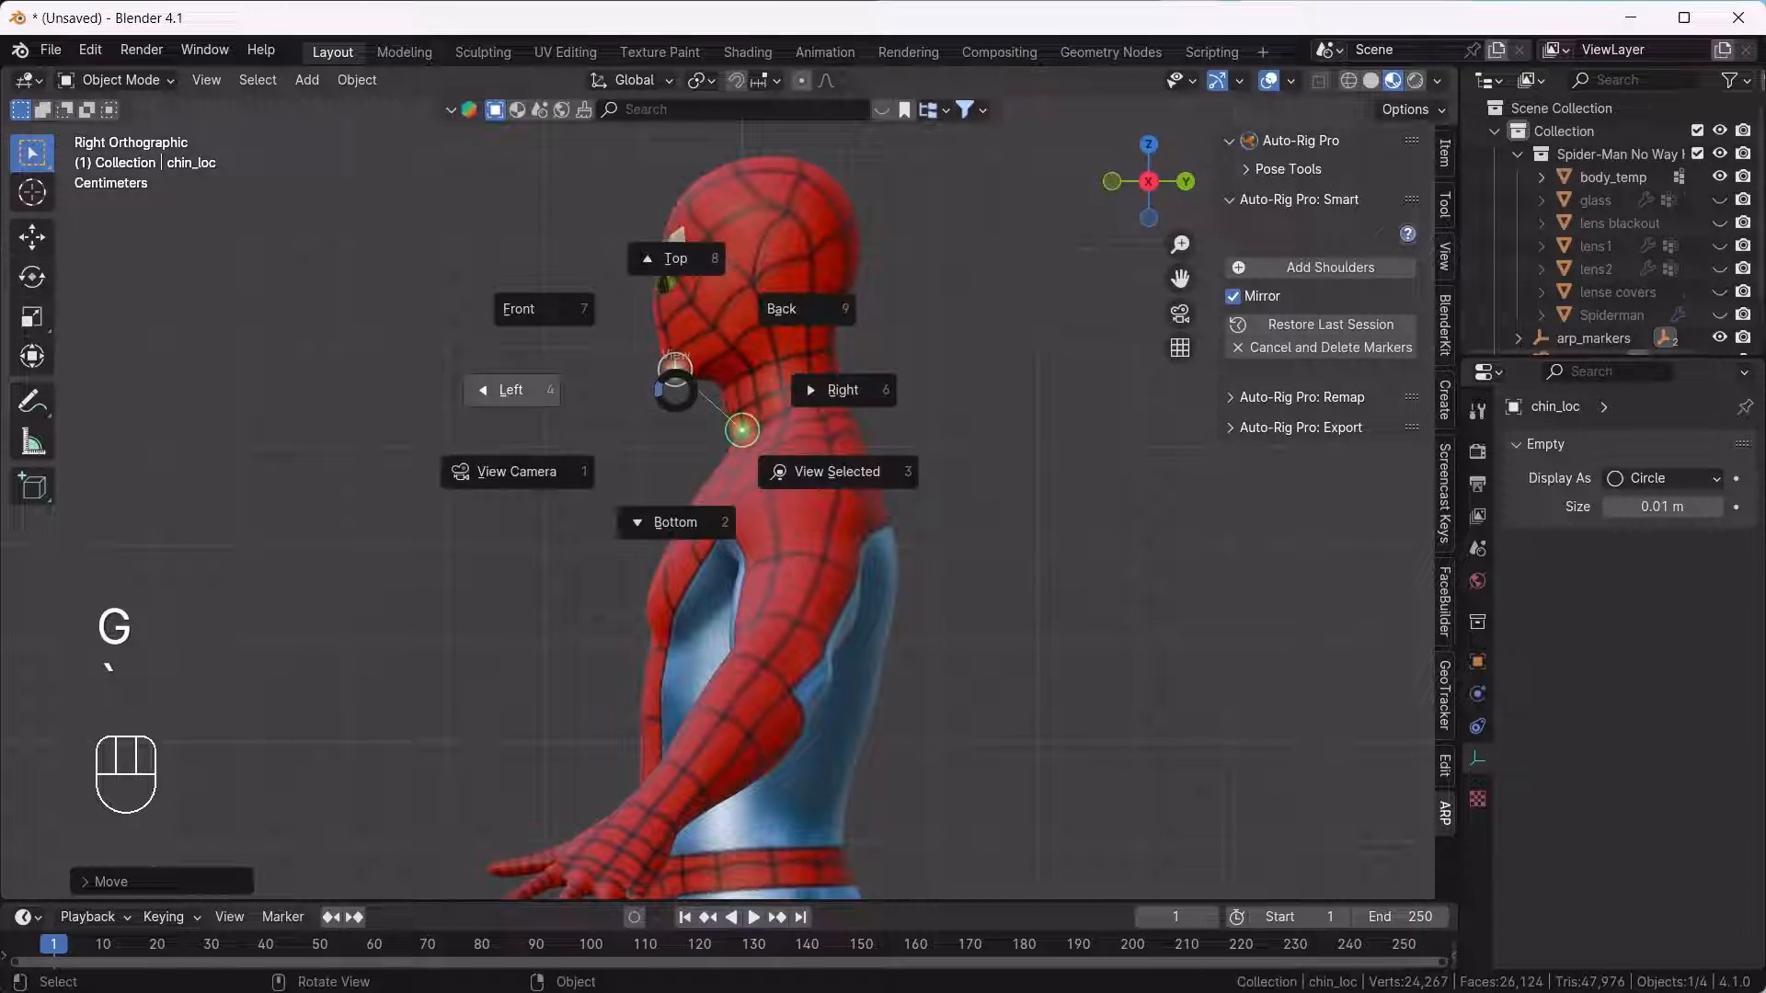
click(544, 309)
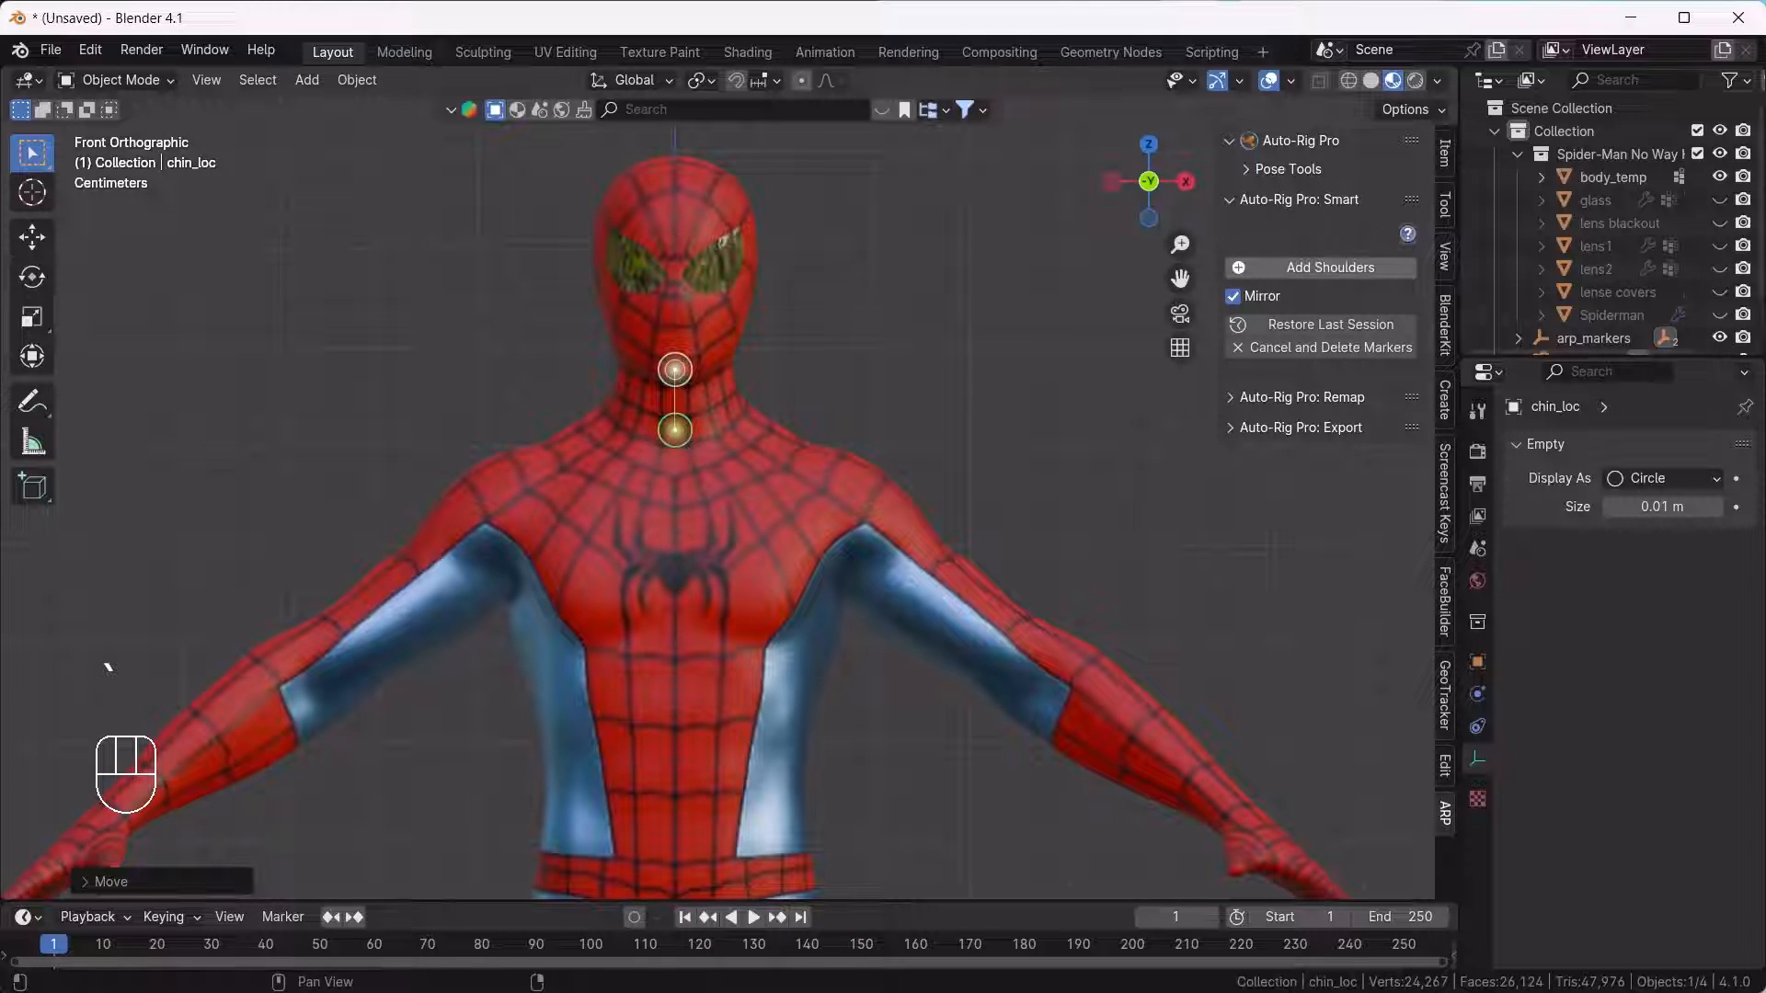
click(1321, 268)
click(846, 512)
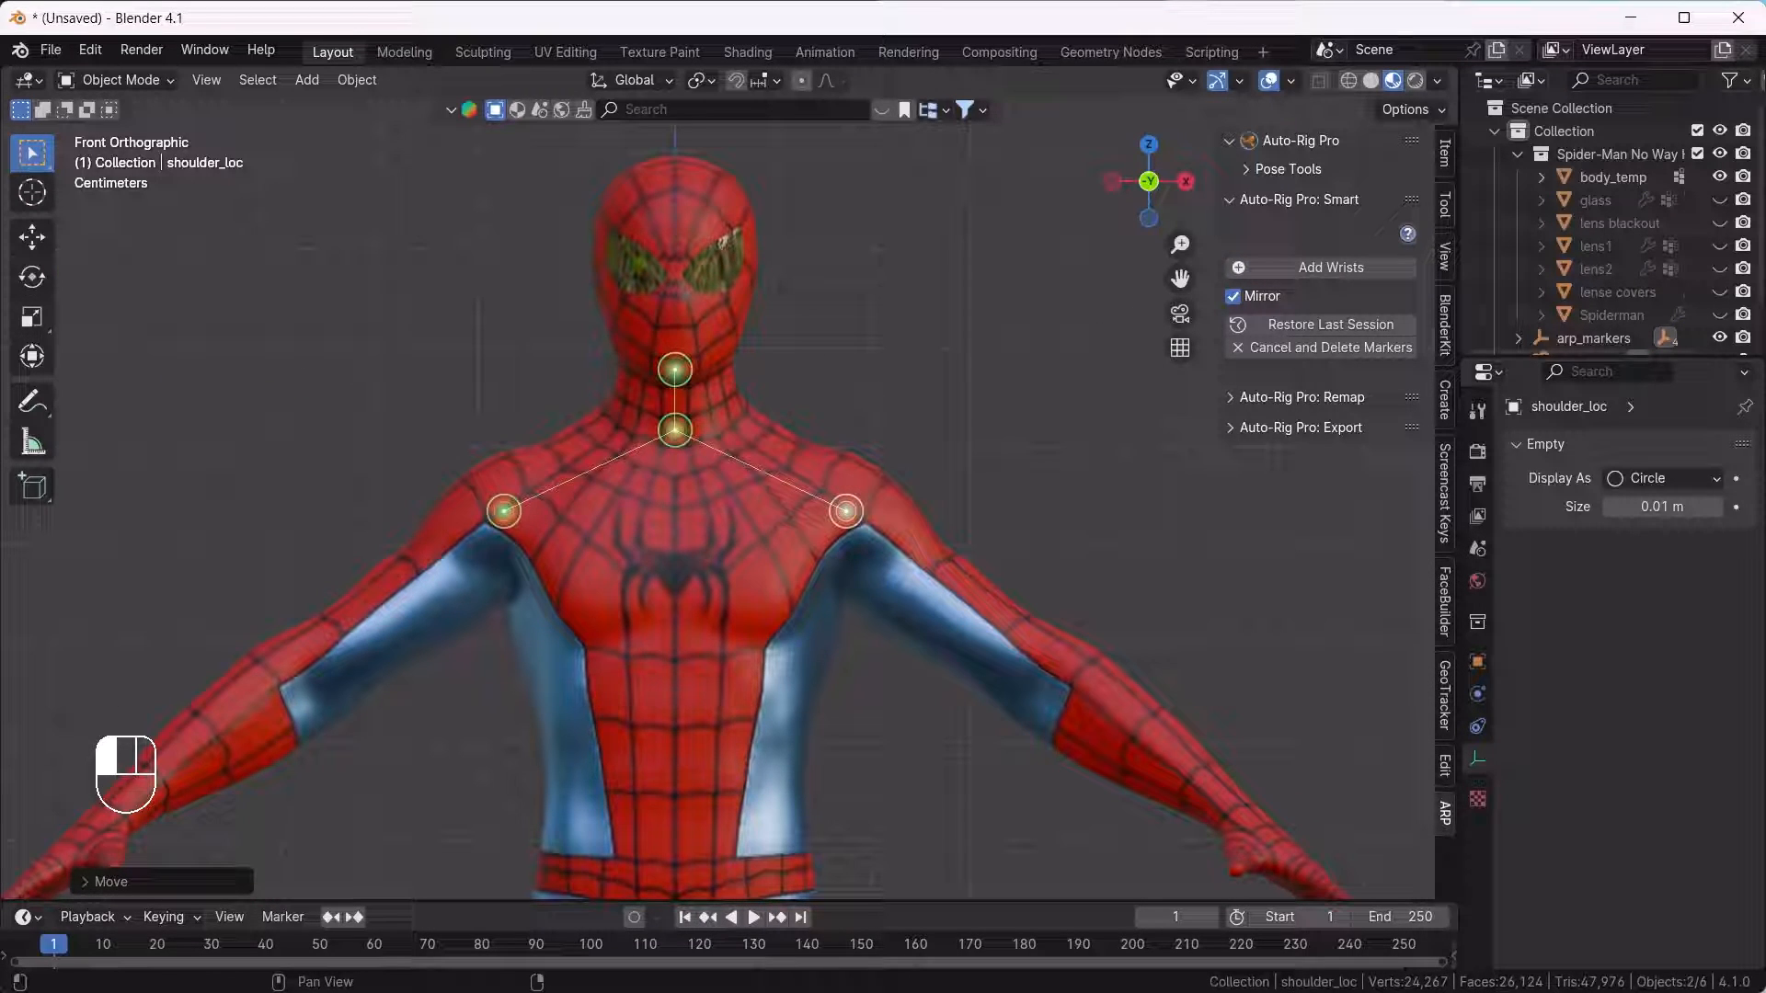
scroll(1058, 460, down, 2)
shift+middle_drag(1058, 460, 983, 286)
click(1325, 267)
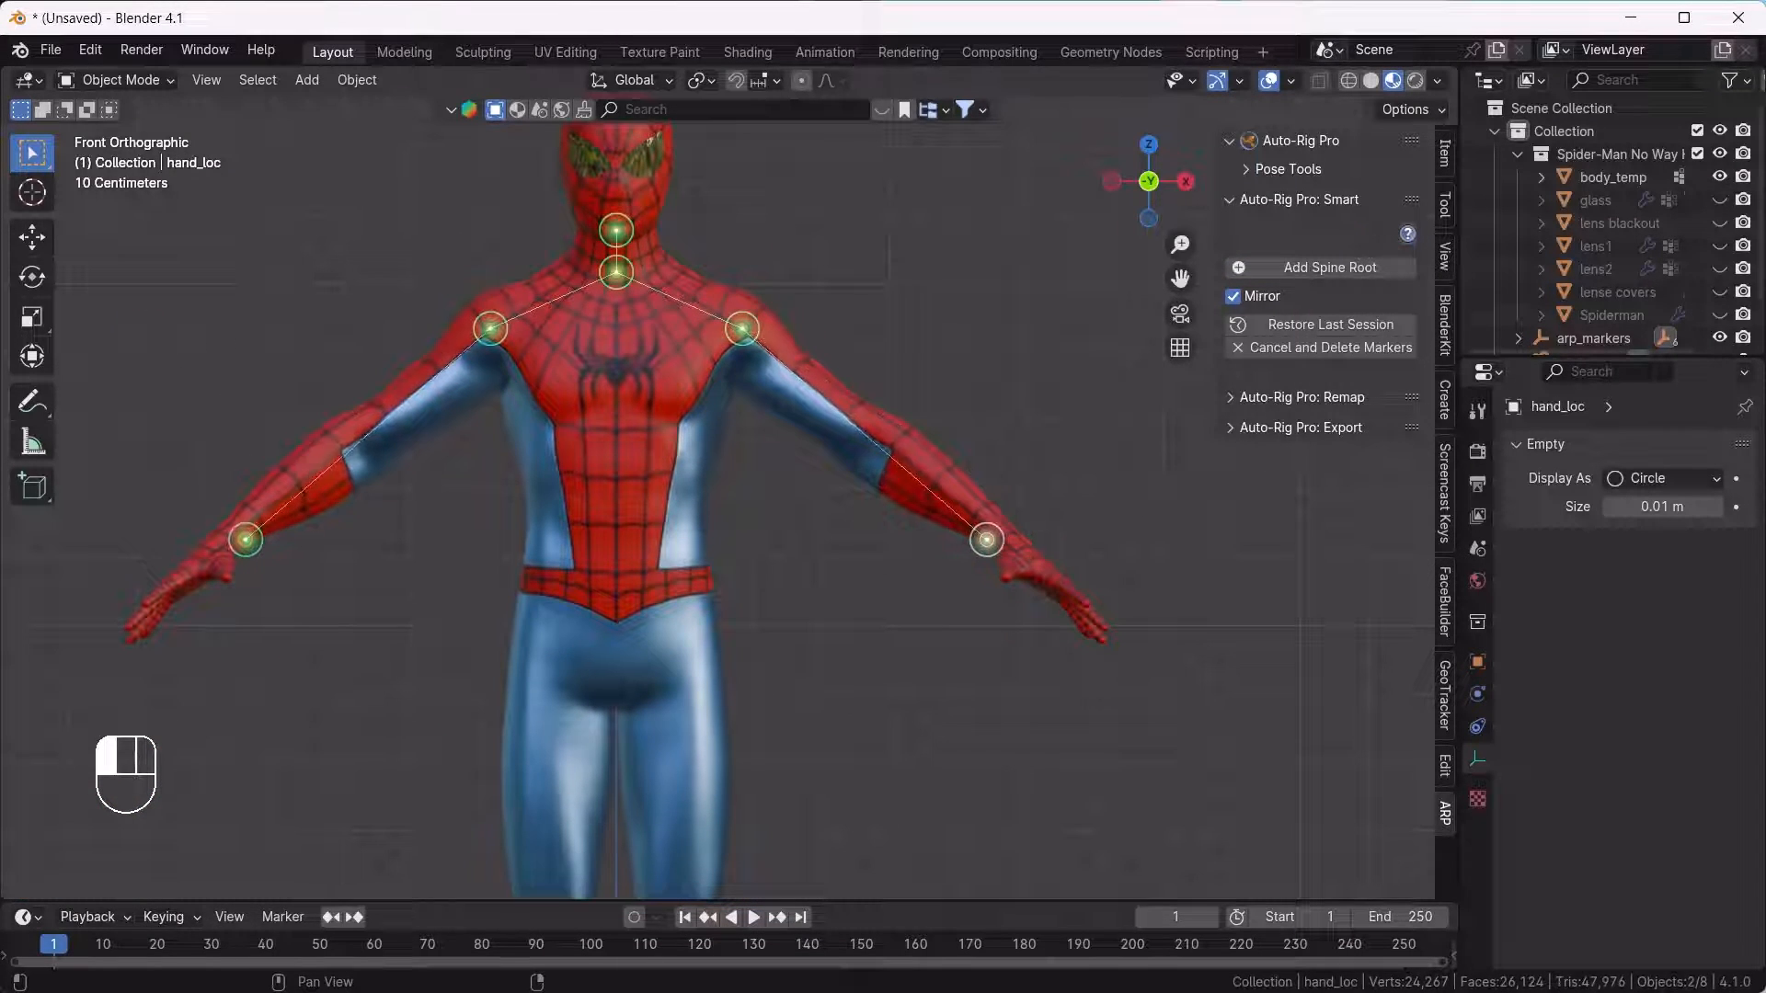
click(1001, 534)
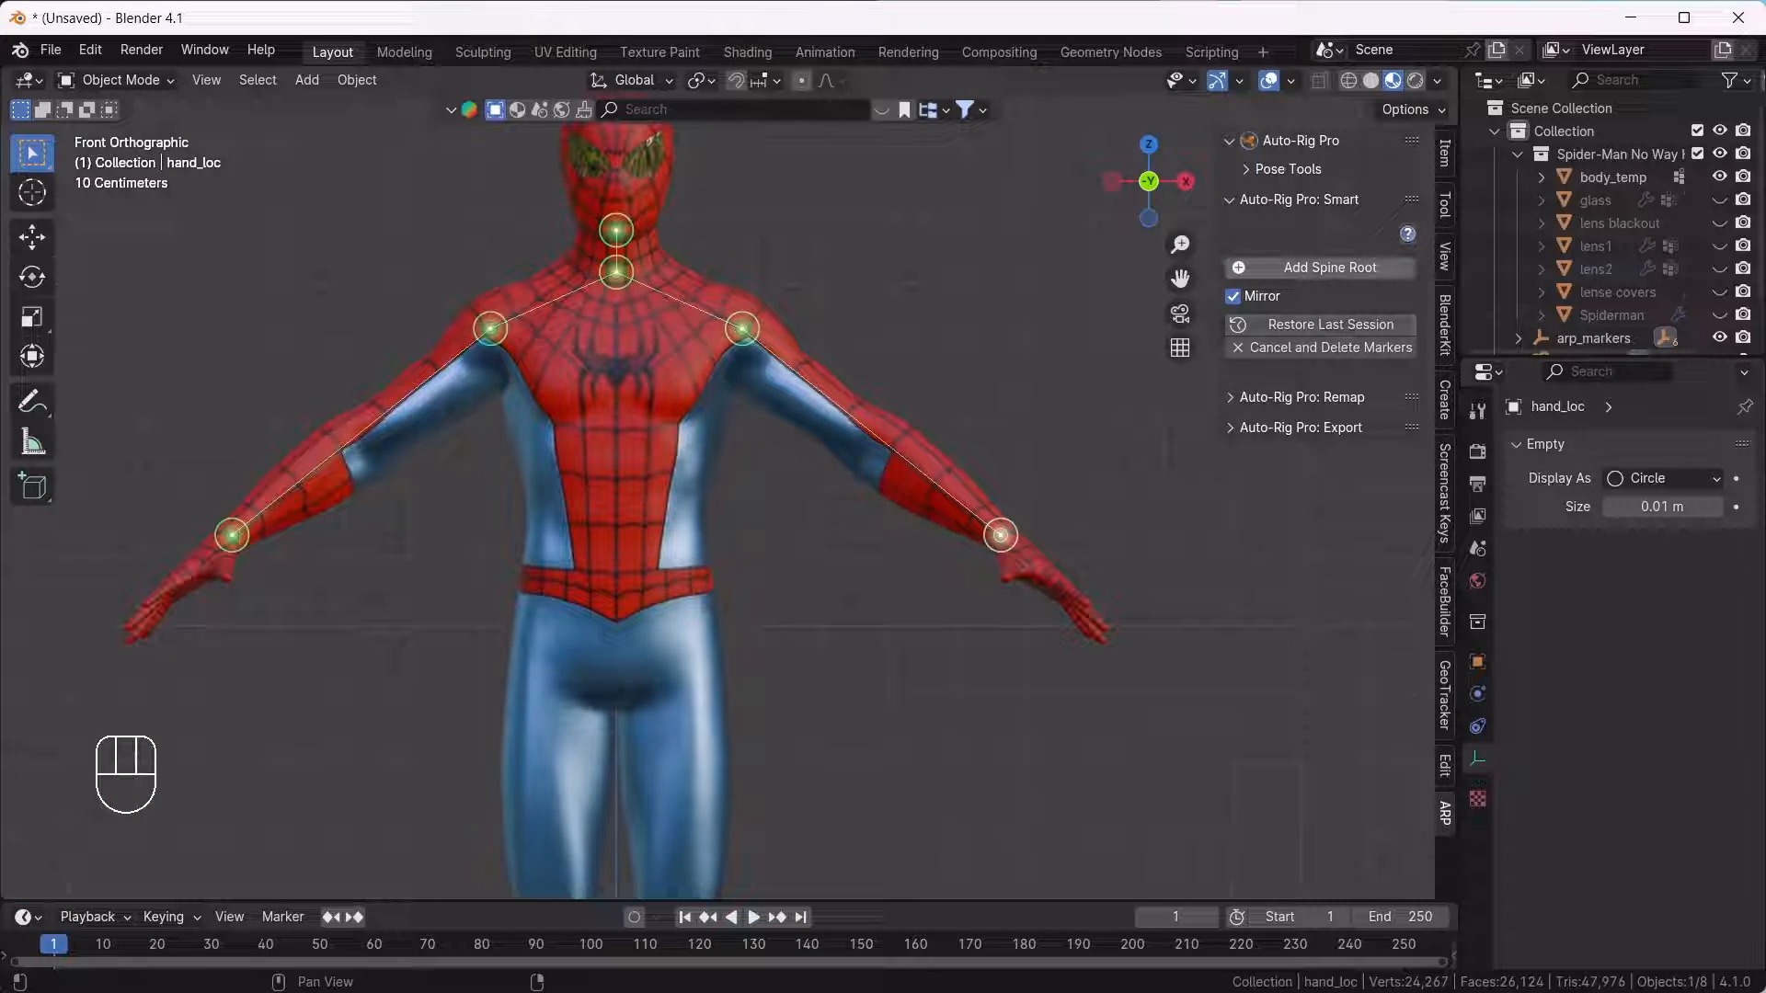
Add the spine root marker just below the belt and the mirrored ankle markers above the feet.
click(1330, 268)
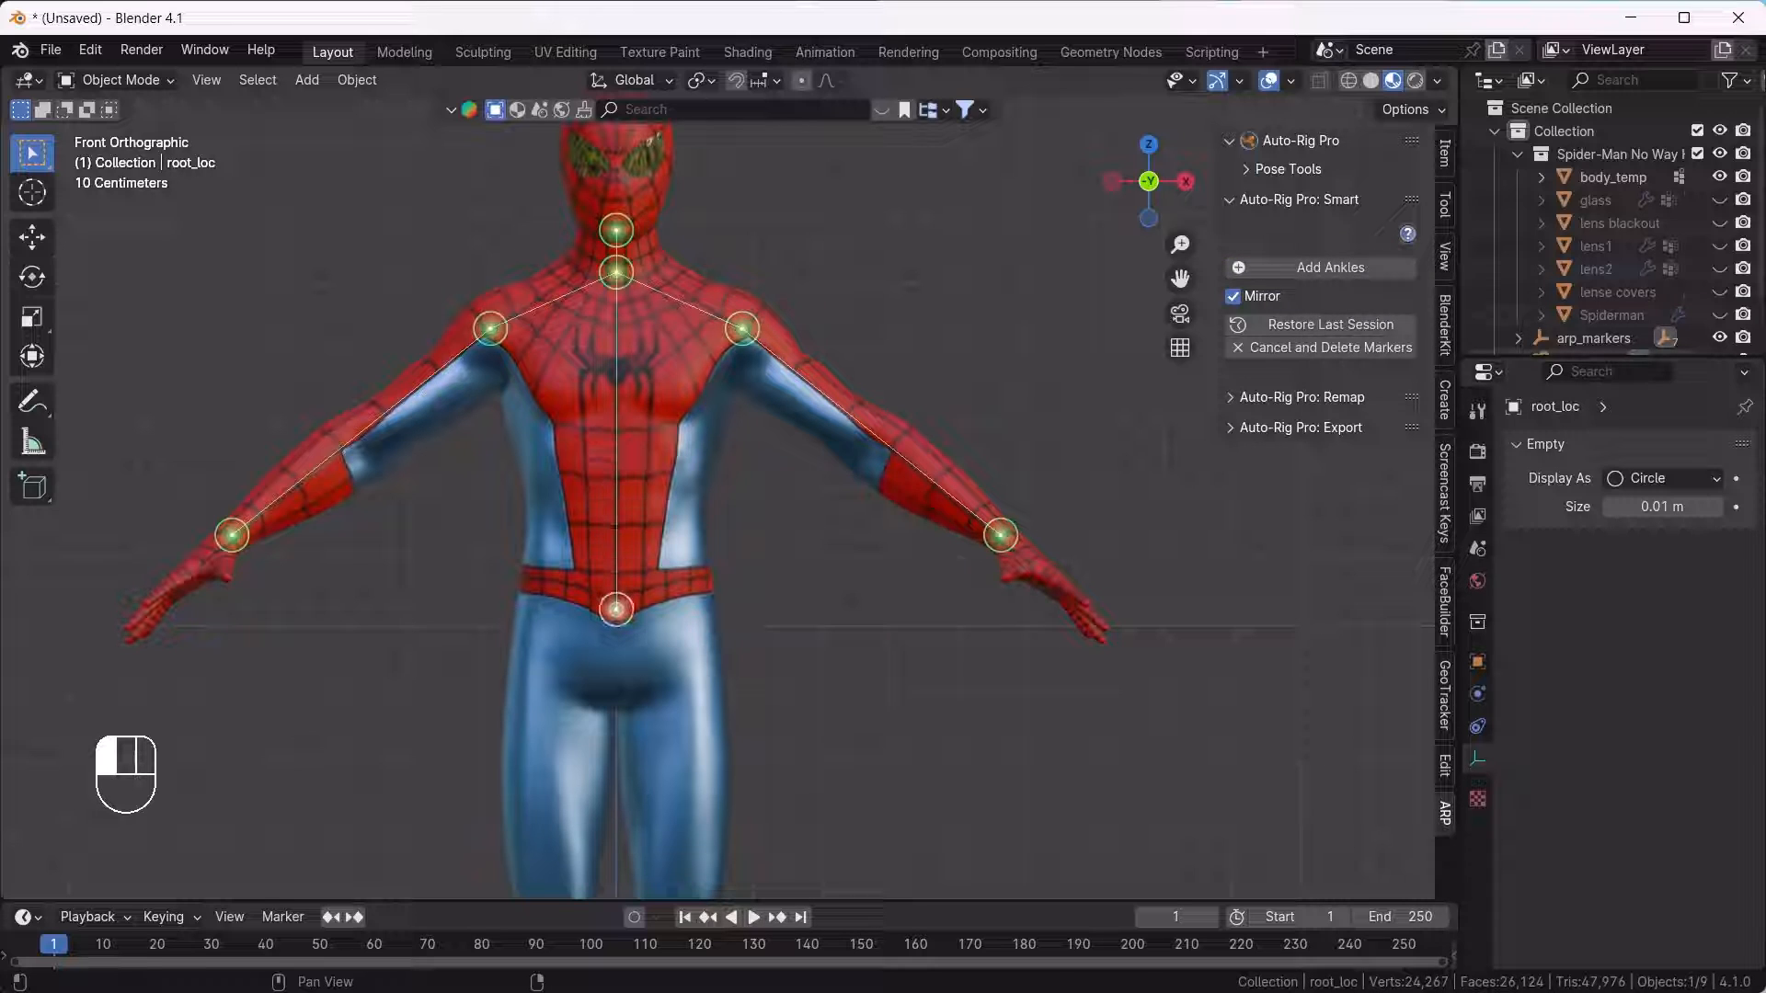
scroll(616, 600, down, 2)
shift+middle_drag(618, 600, 616, 346)
click(1330, 268)
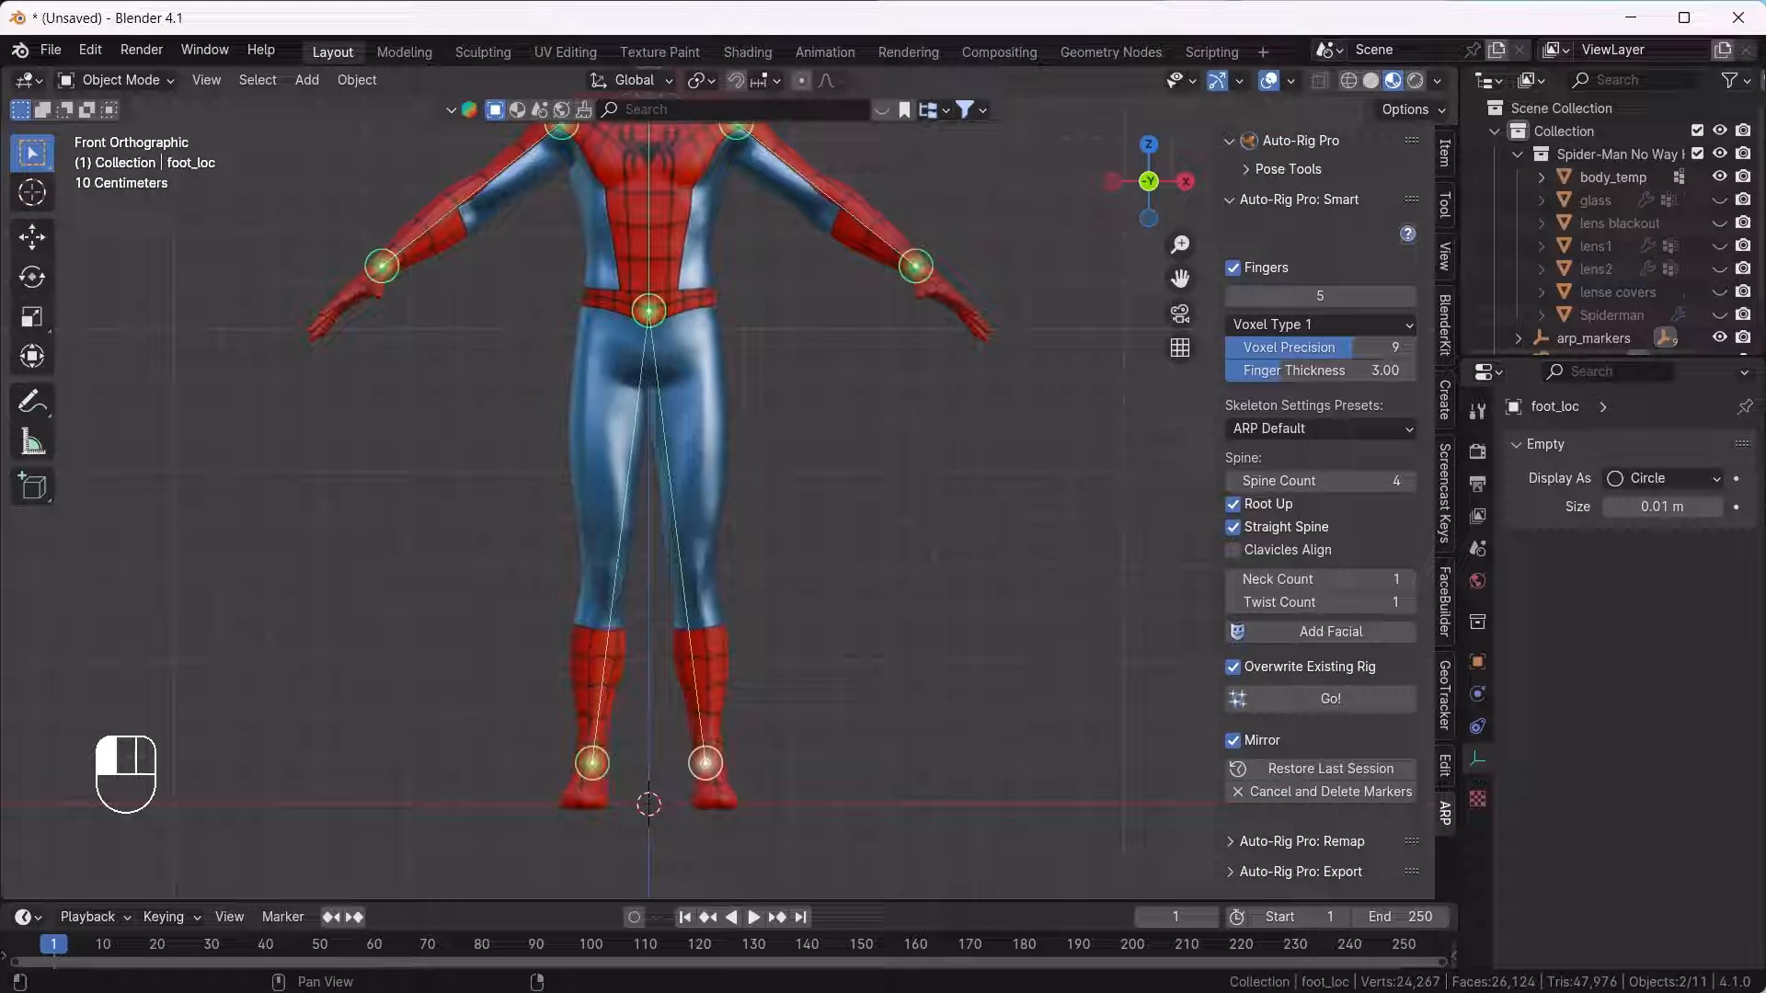
Move the ankle marker about 0.06 m back into the ankle joint in the right side view.
key(grave)
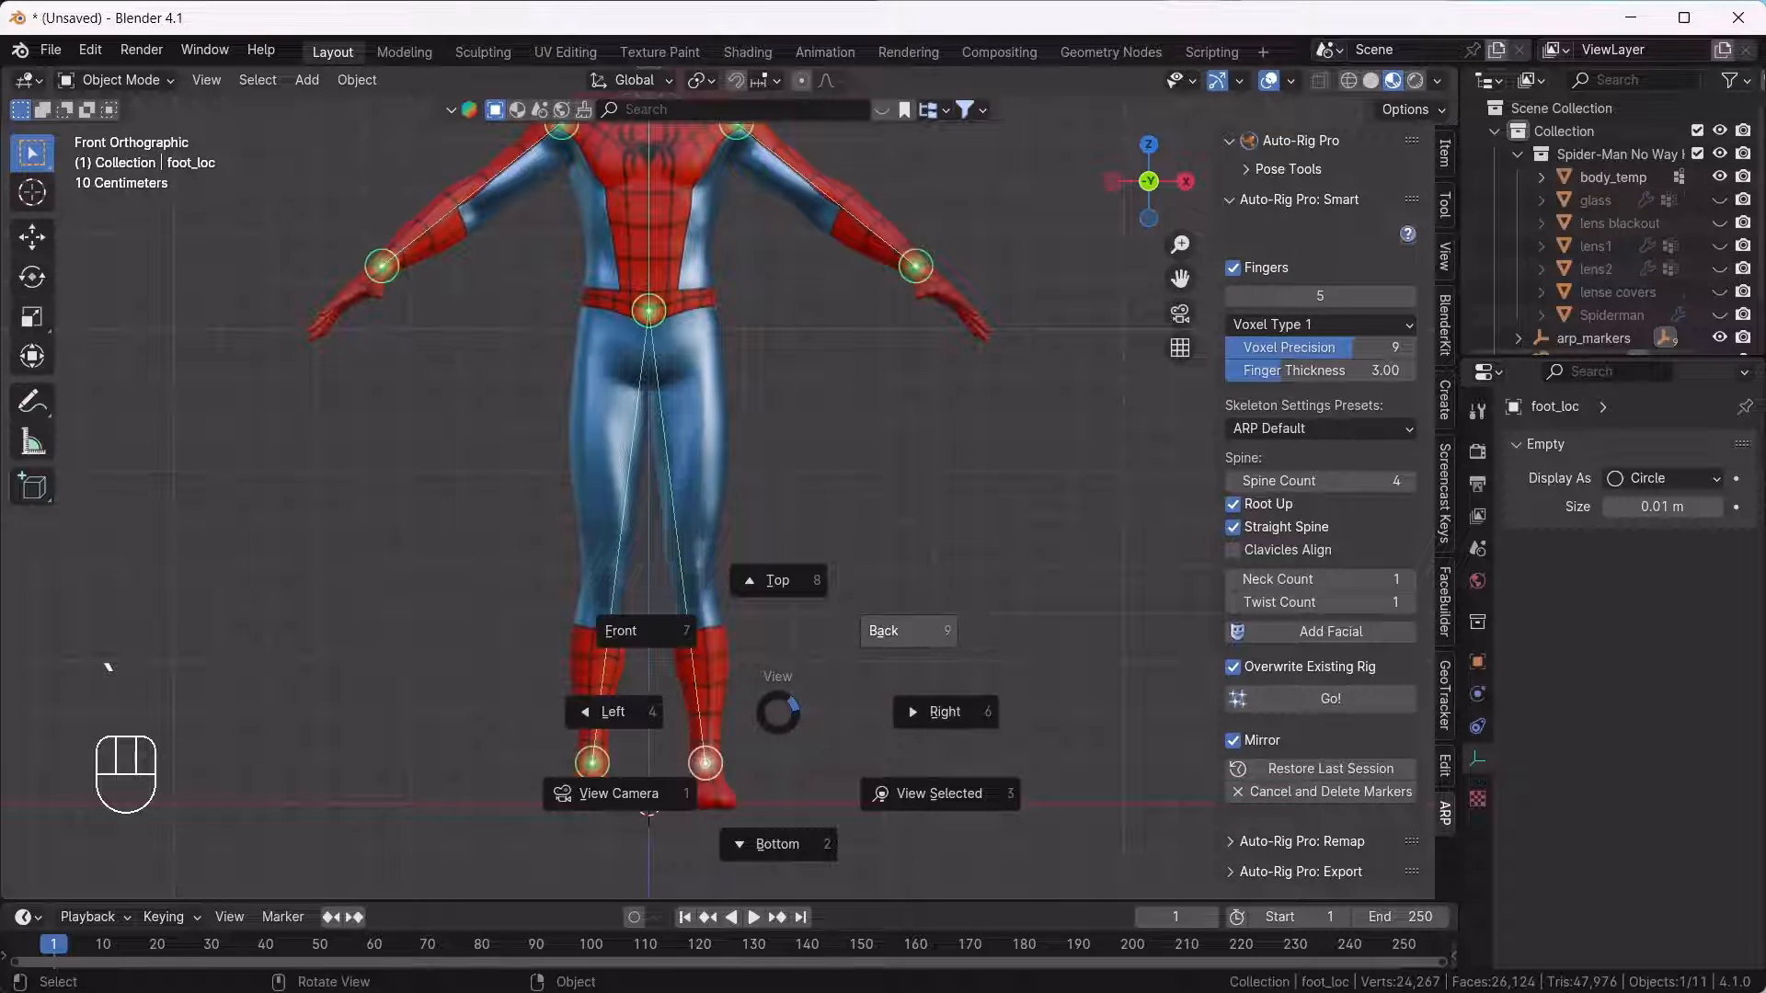
click(883, 626)
key(grave)
click(1053, 677)
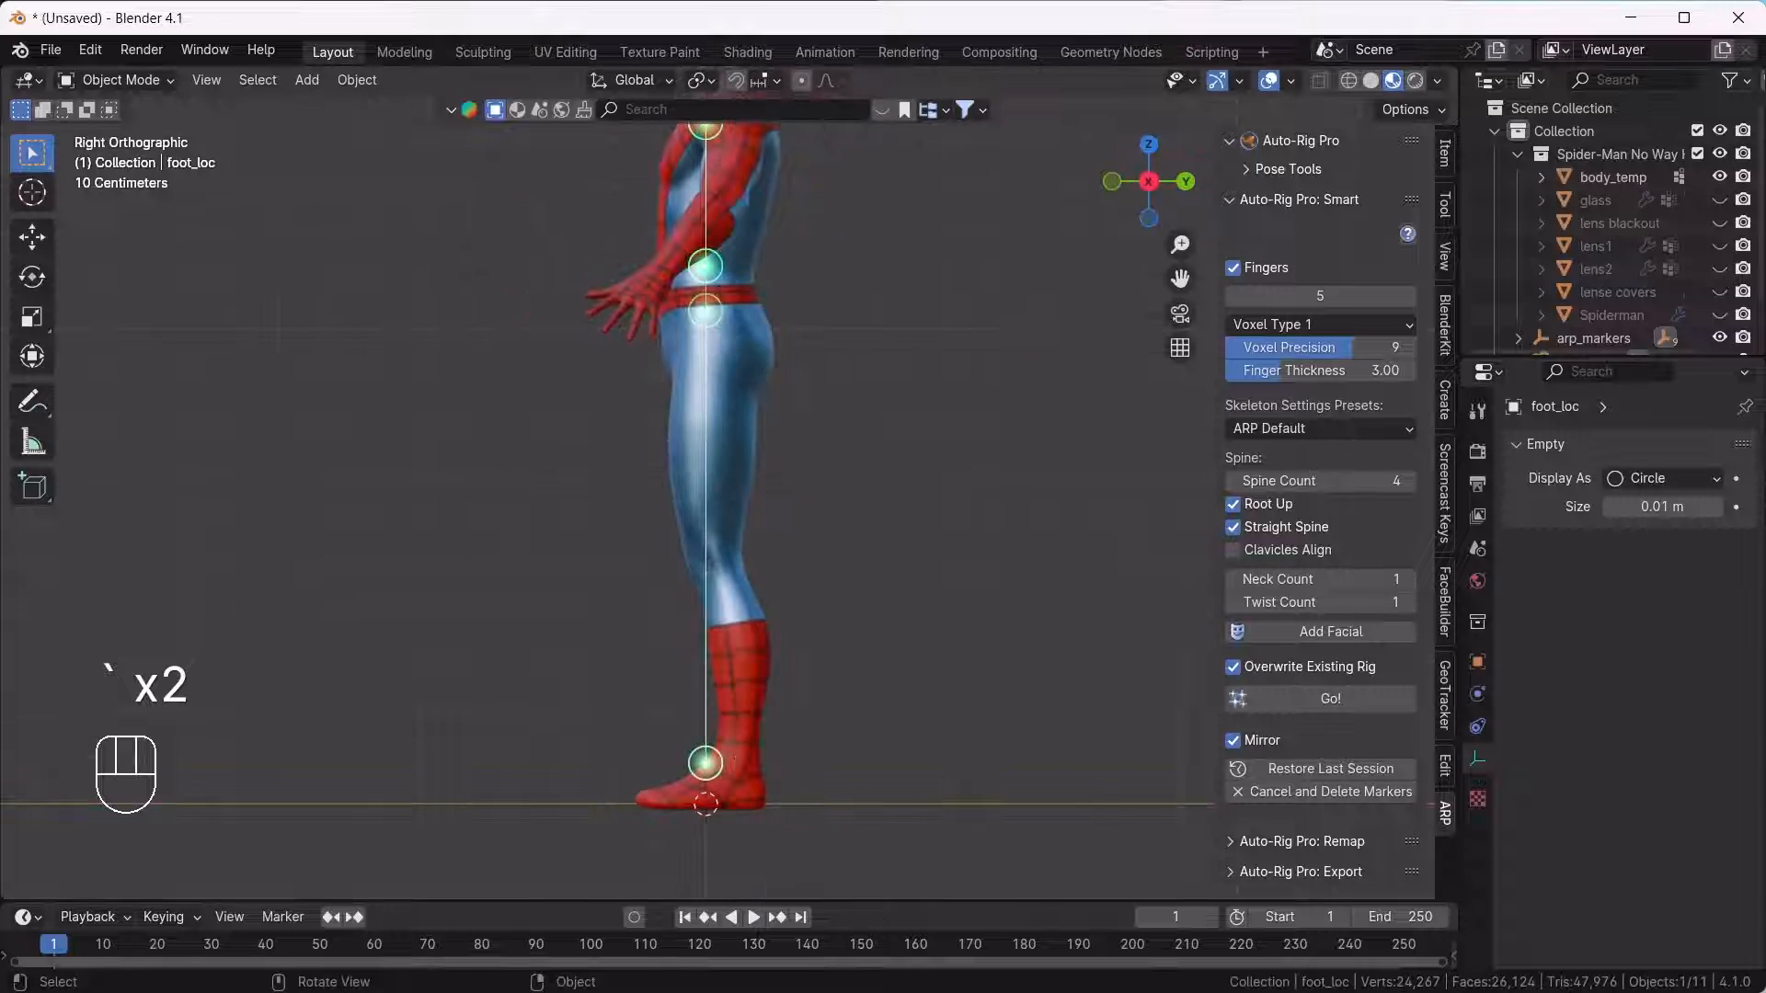
scroll(706, 763, up, 2)
key(g)
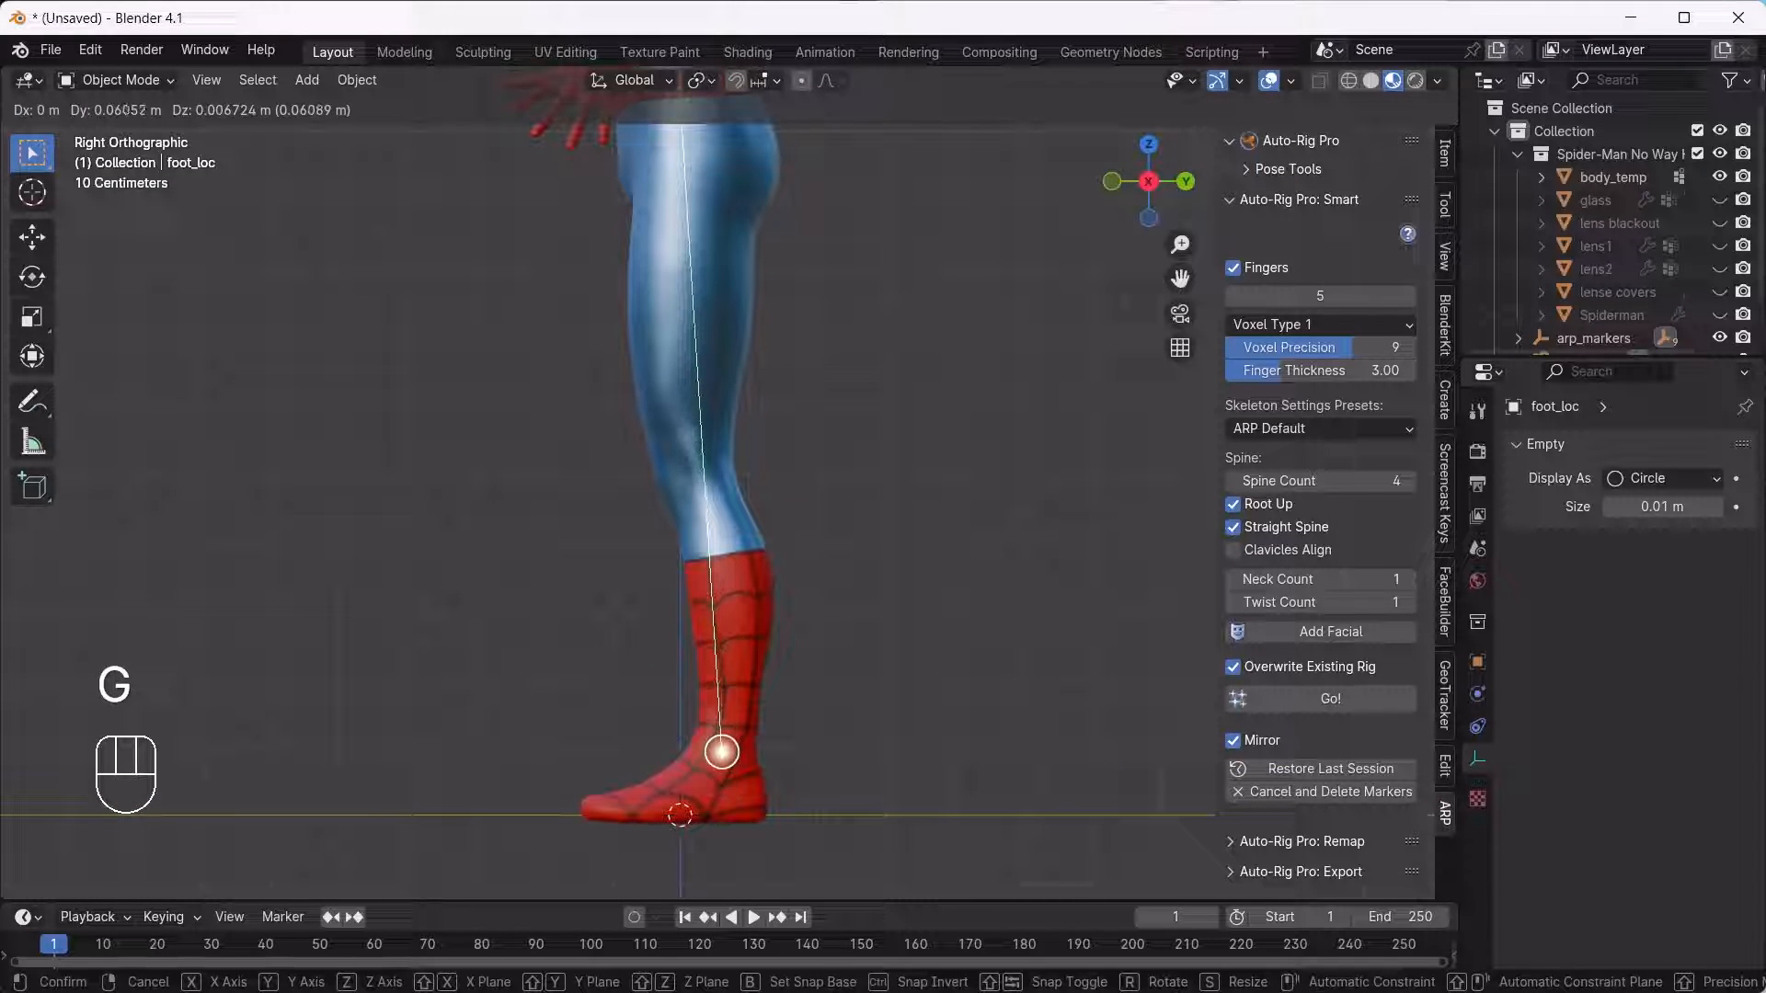
click(722, 753)
click(722, 751)
Lower the spine root marker slightly beneath the belt in the back view.
shift+middle_drag(736, 478, 773, 727)
scroll(773, 643, down, 3)
shift+middle_drag(773, 552, 828, 680)
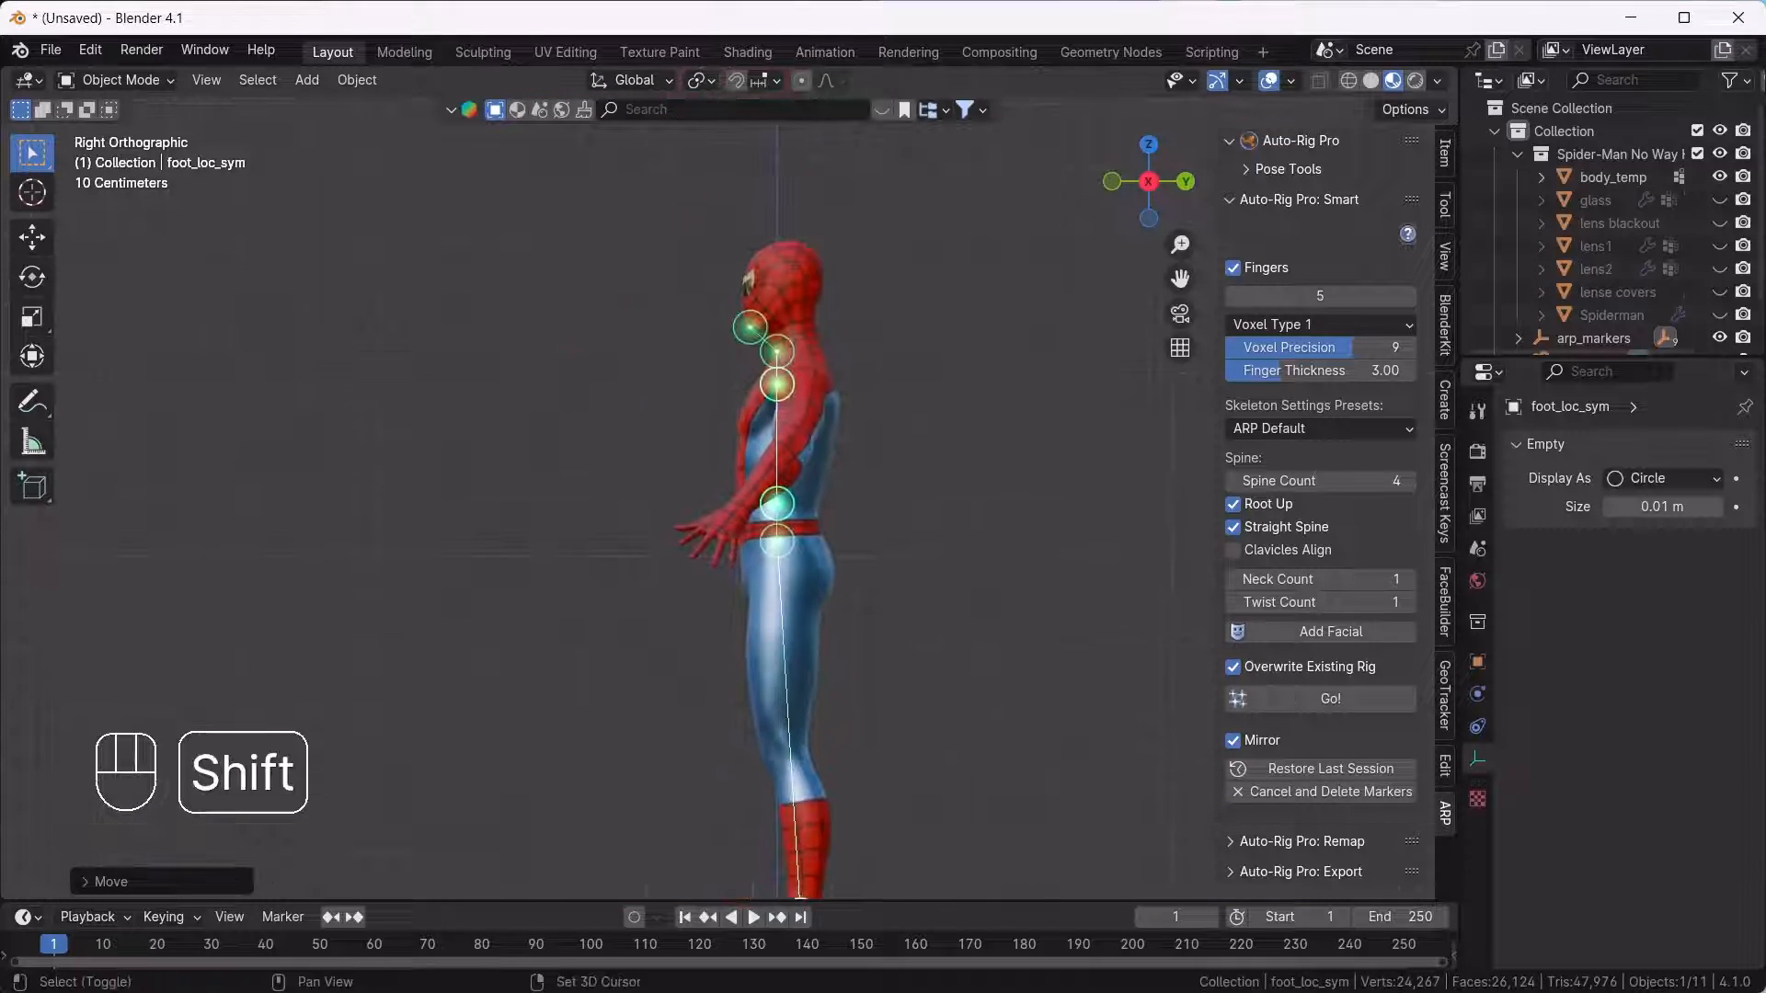
scroll(782, 482, up, 6)
click(767, 547)
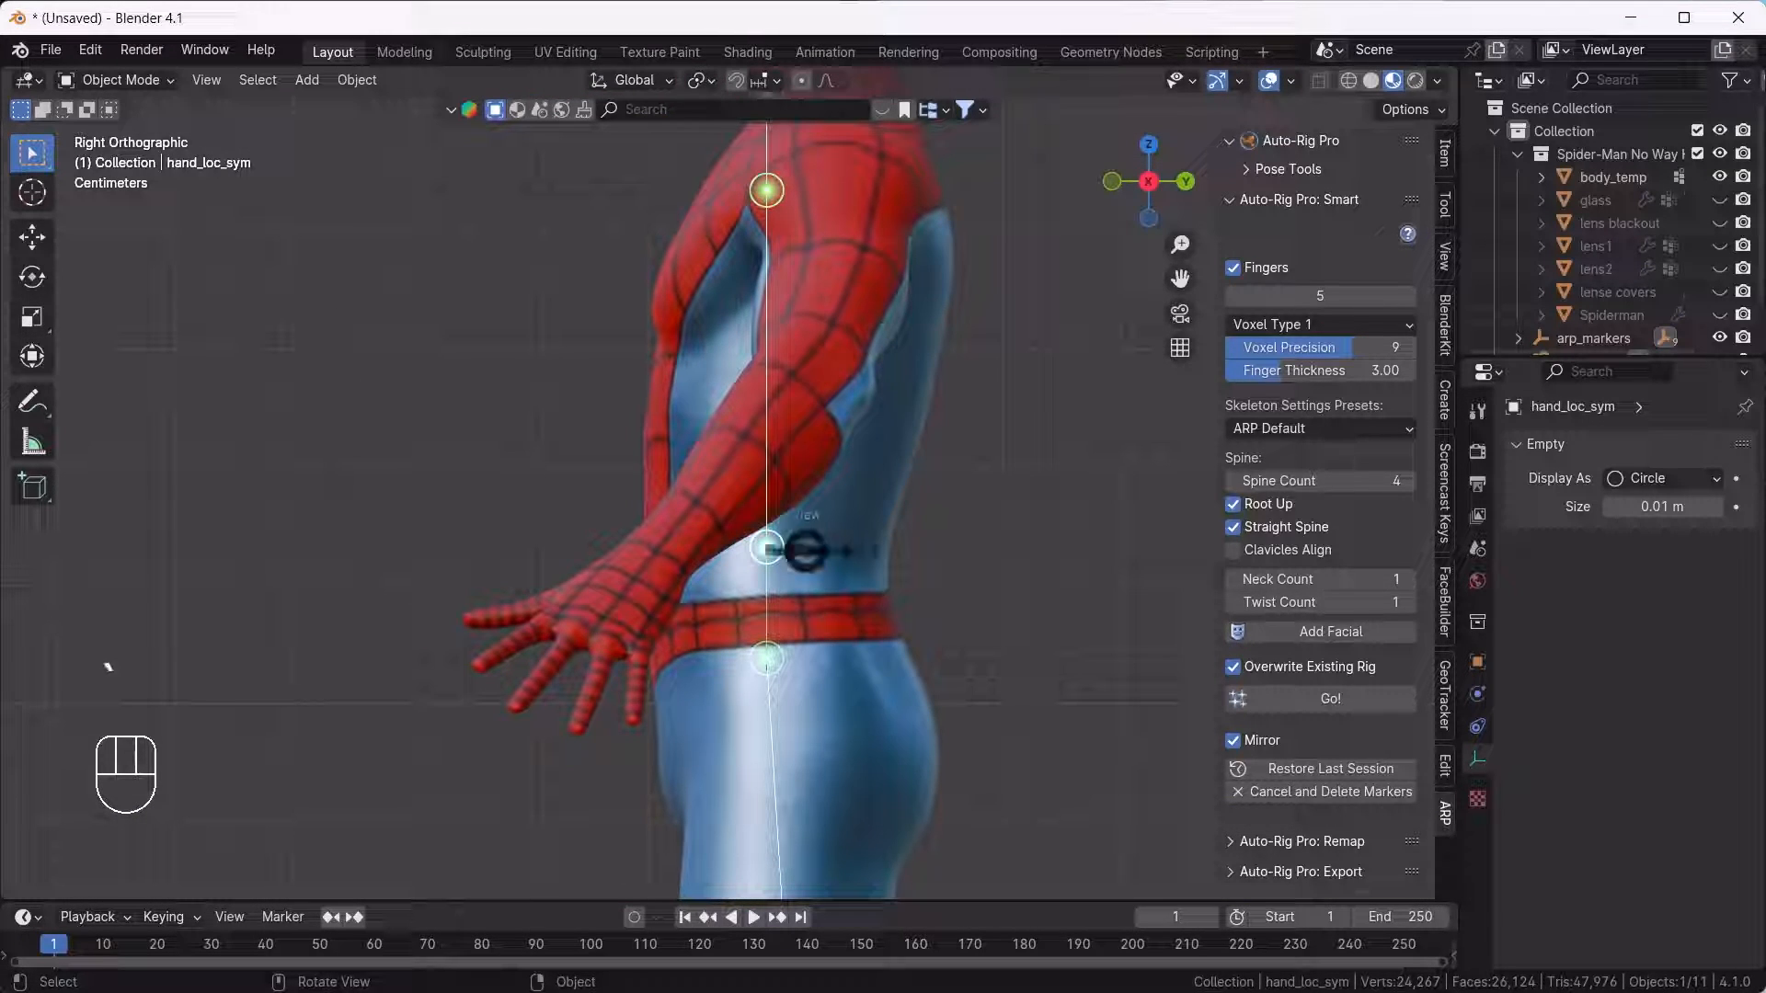
click(920, 468)
shift+middle_drag(644, 460, 1068, 478)
scroll(628, 479, up, 3)
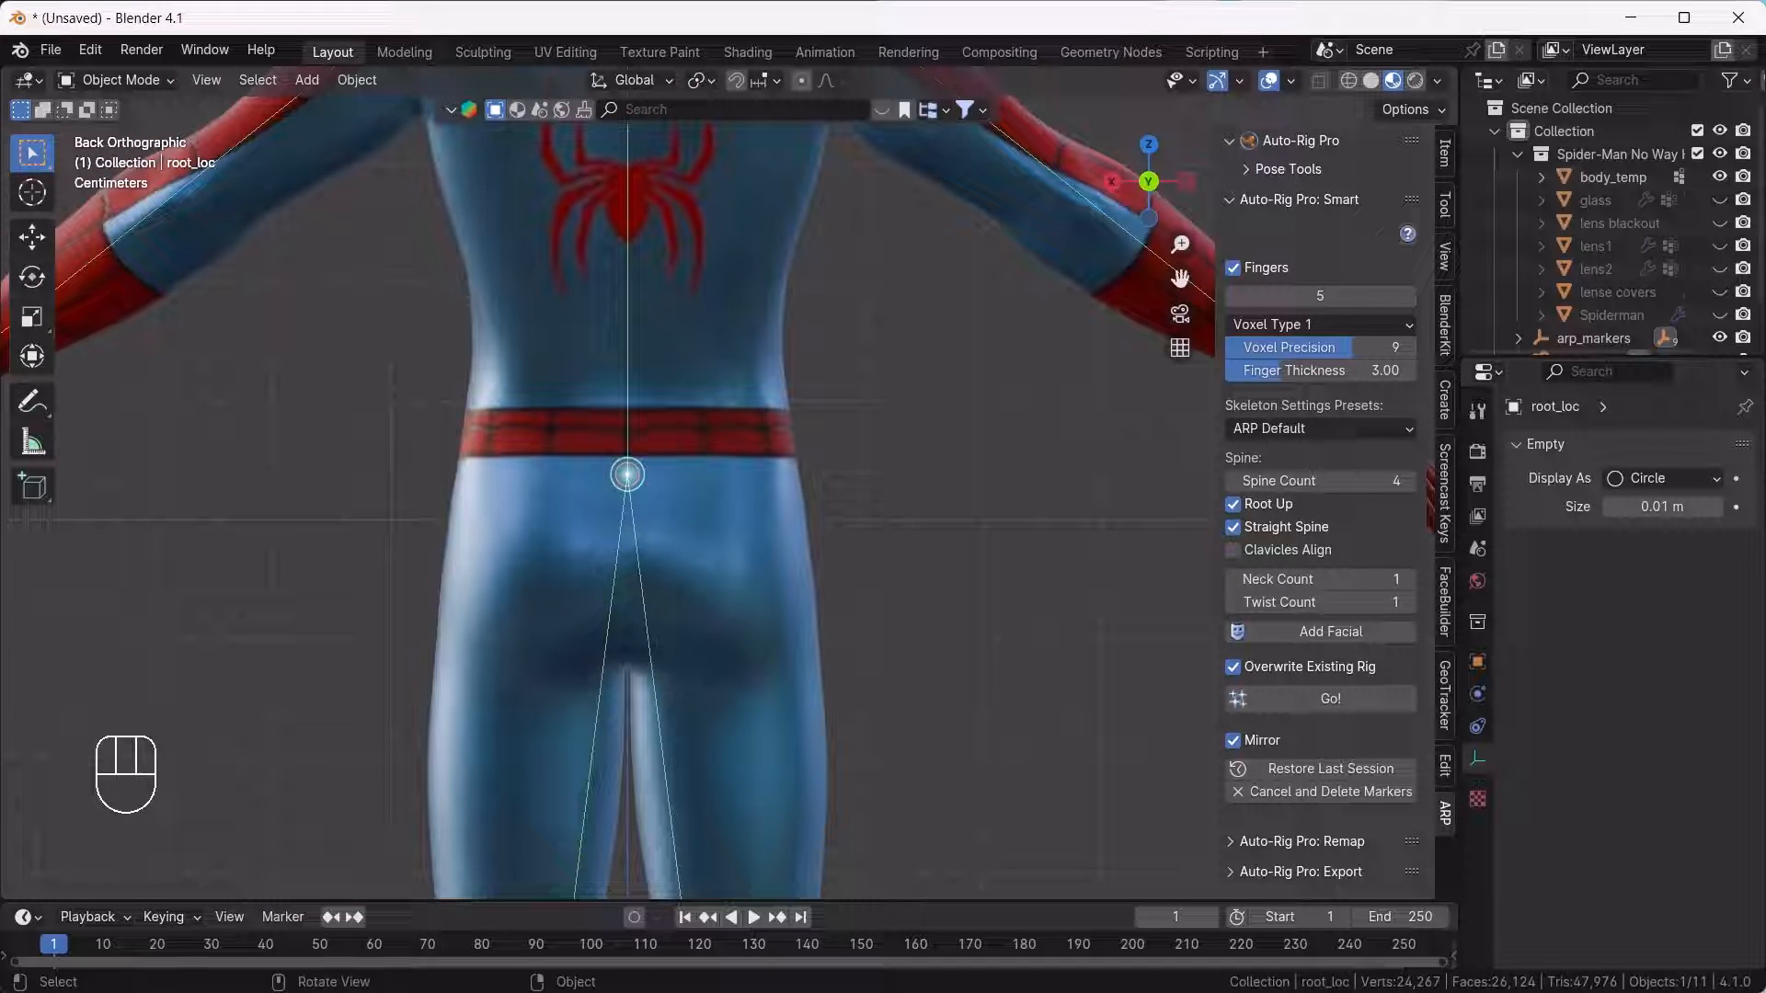
key(g)
click(627, 488)
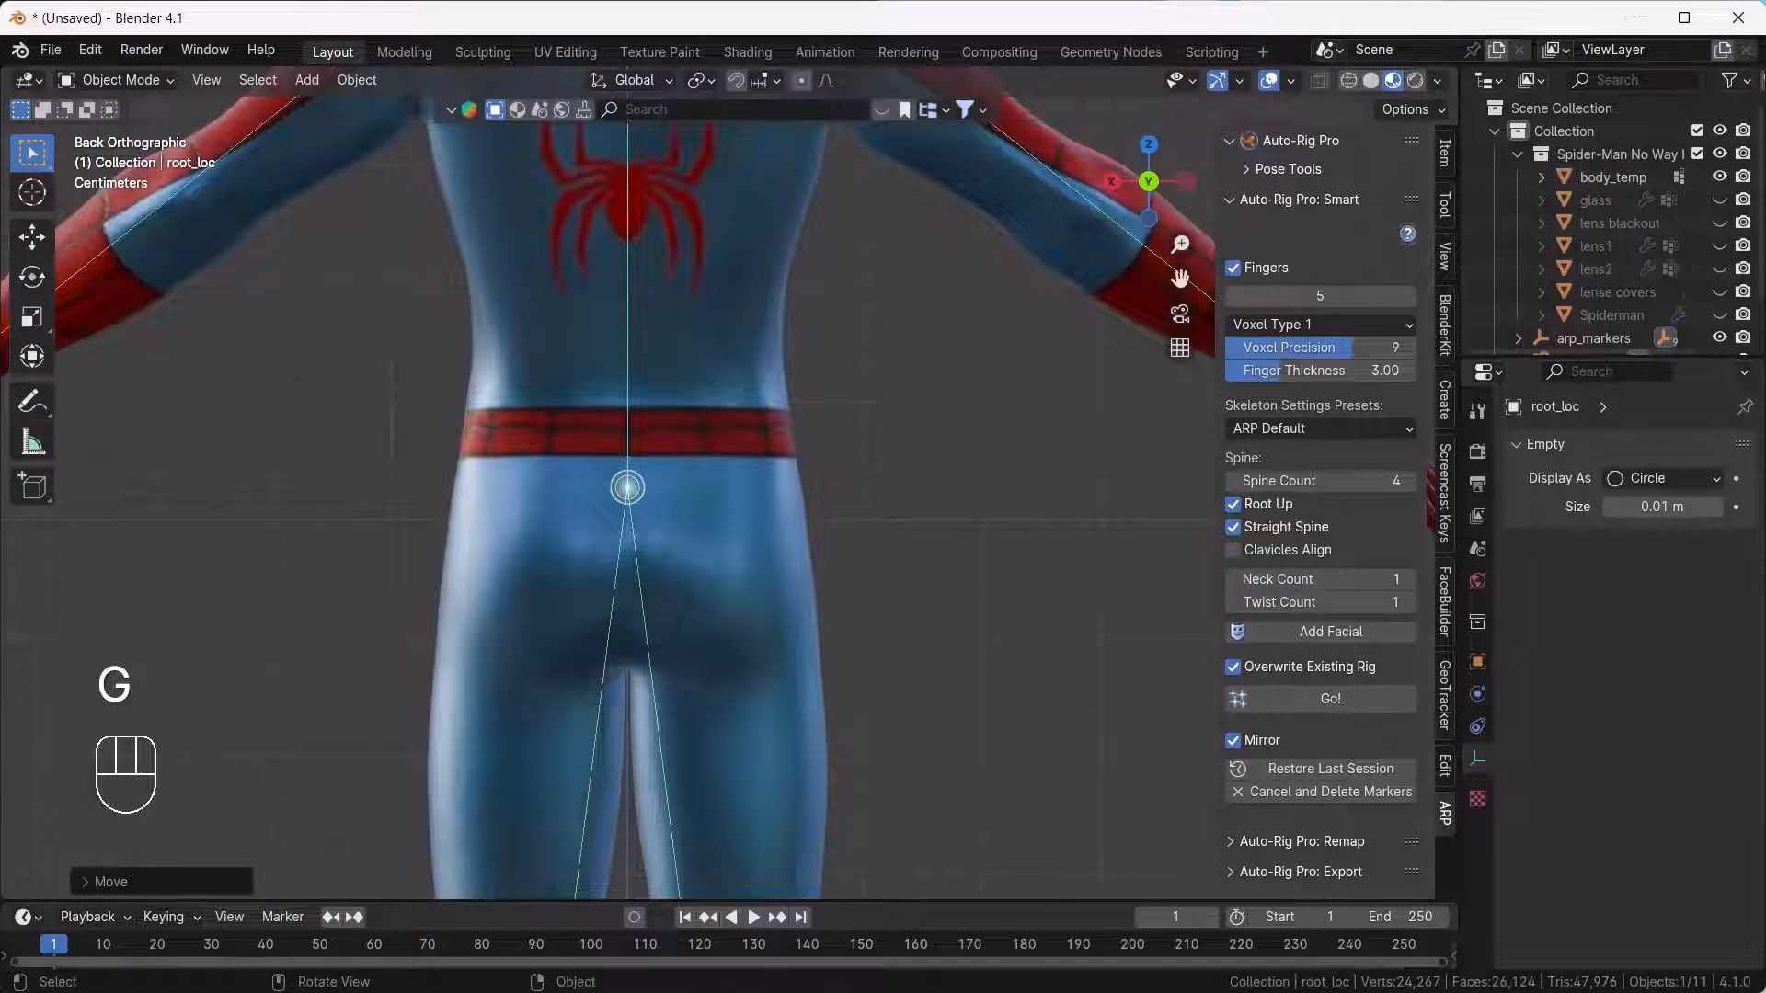
Move the mirrored shoulder markers about 0.012 m inward and 0.017 m up in front view.
scroll(644, 479, down, 5)
key(grave)
click(538, 381)
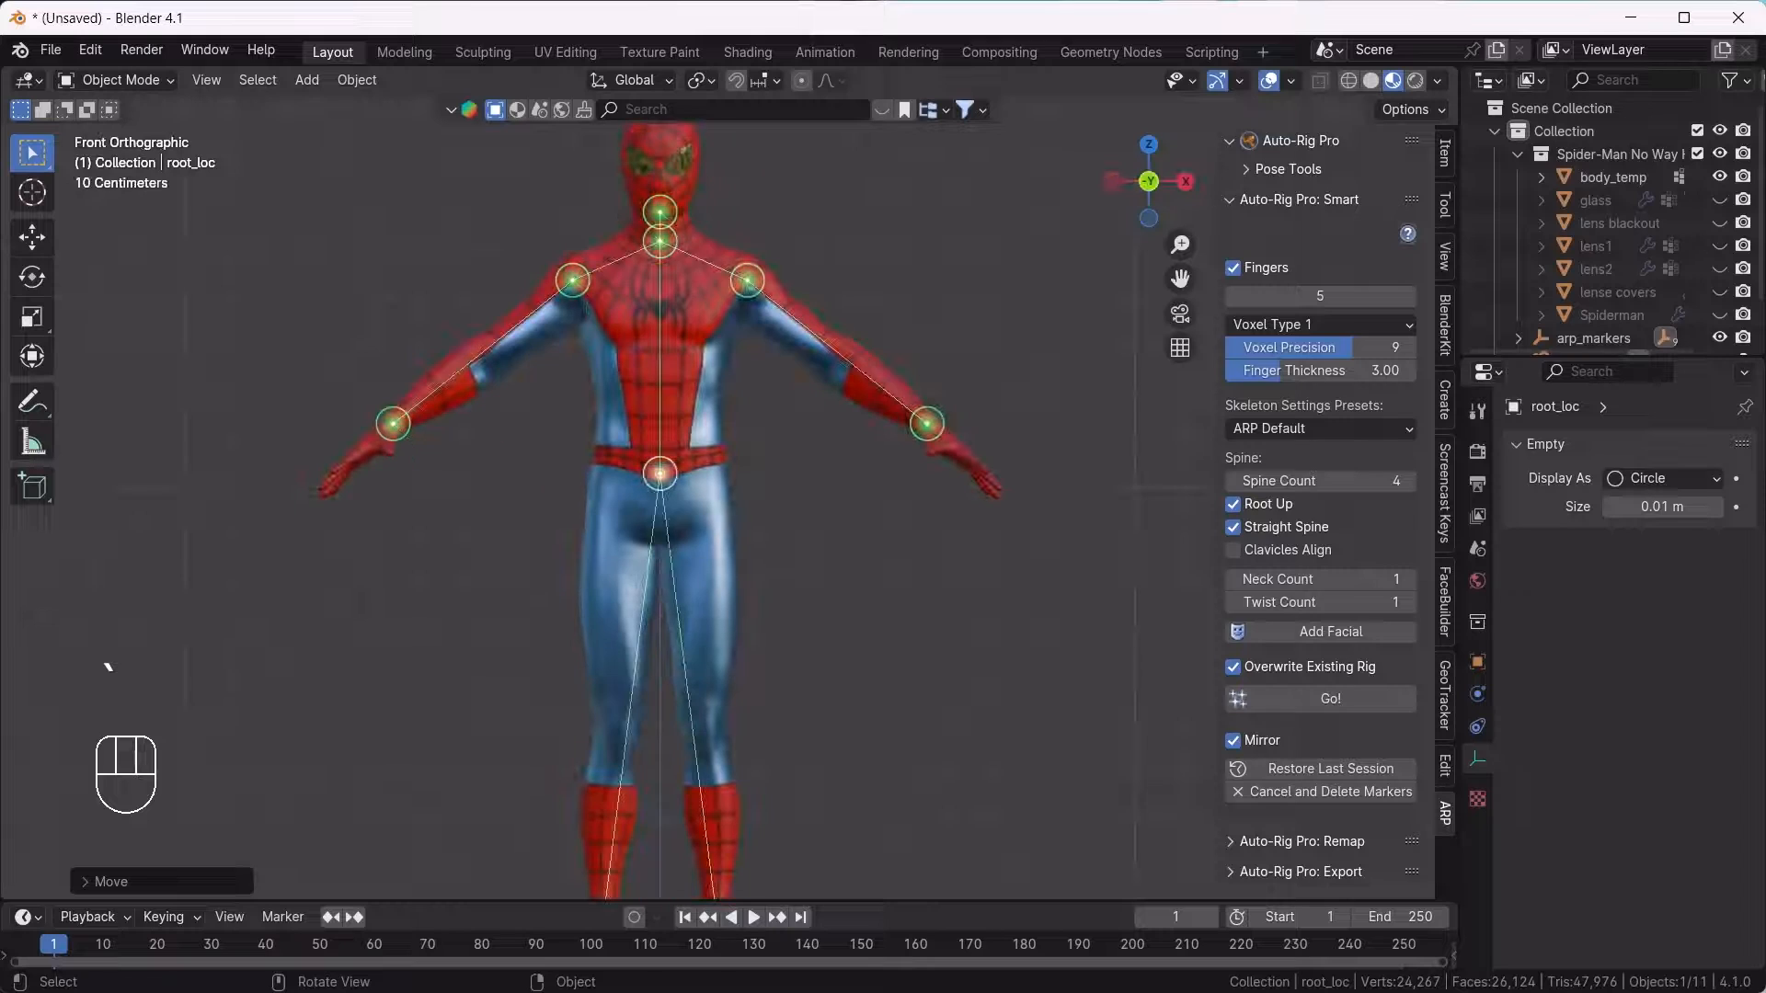
shift+middle_drag(733, 268, 768, 383)
scroll(767, 383, up, 3)
scroll(789, 403, up, 1)
click(791, 394)
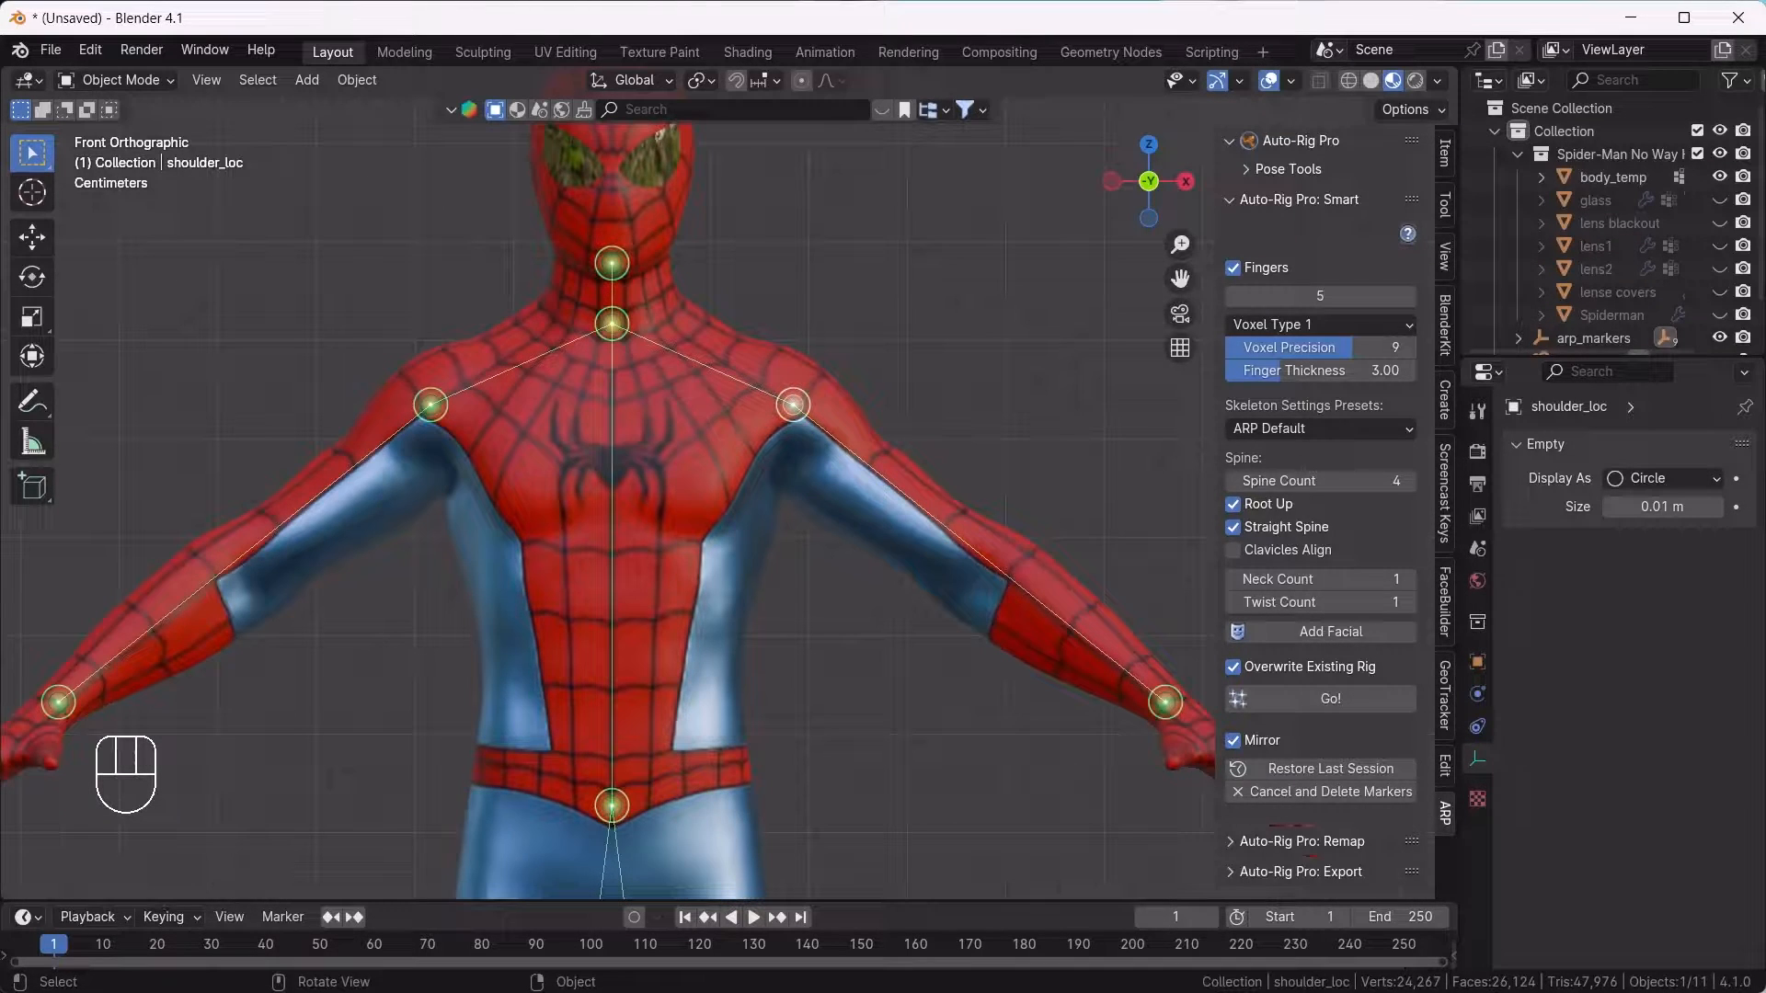
key(g)
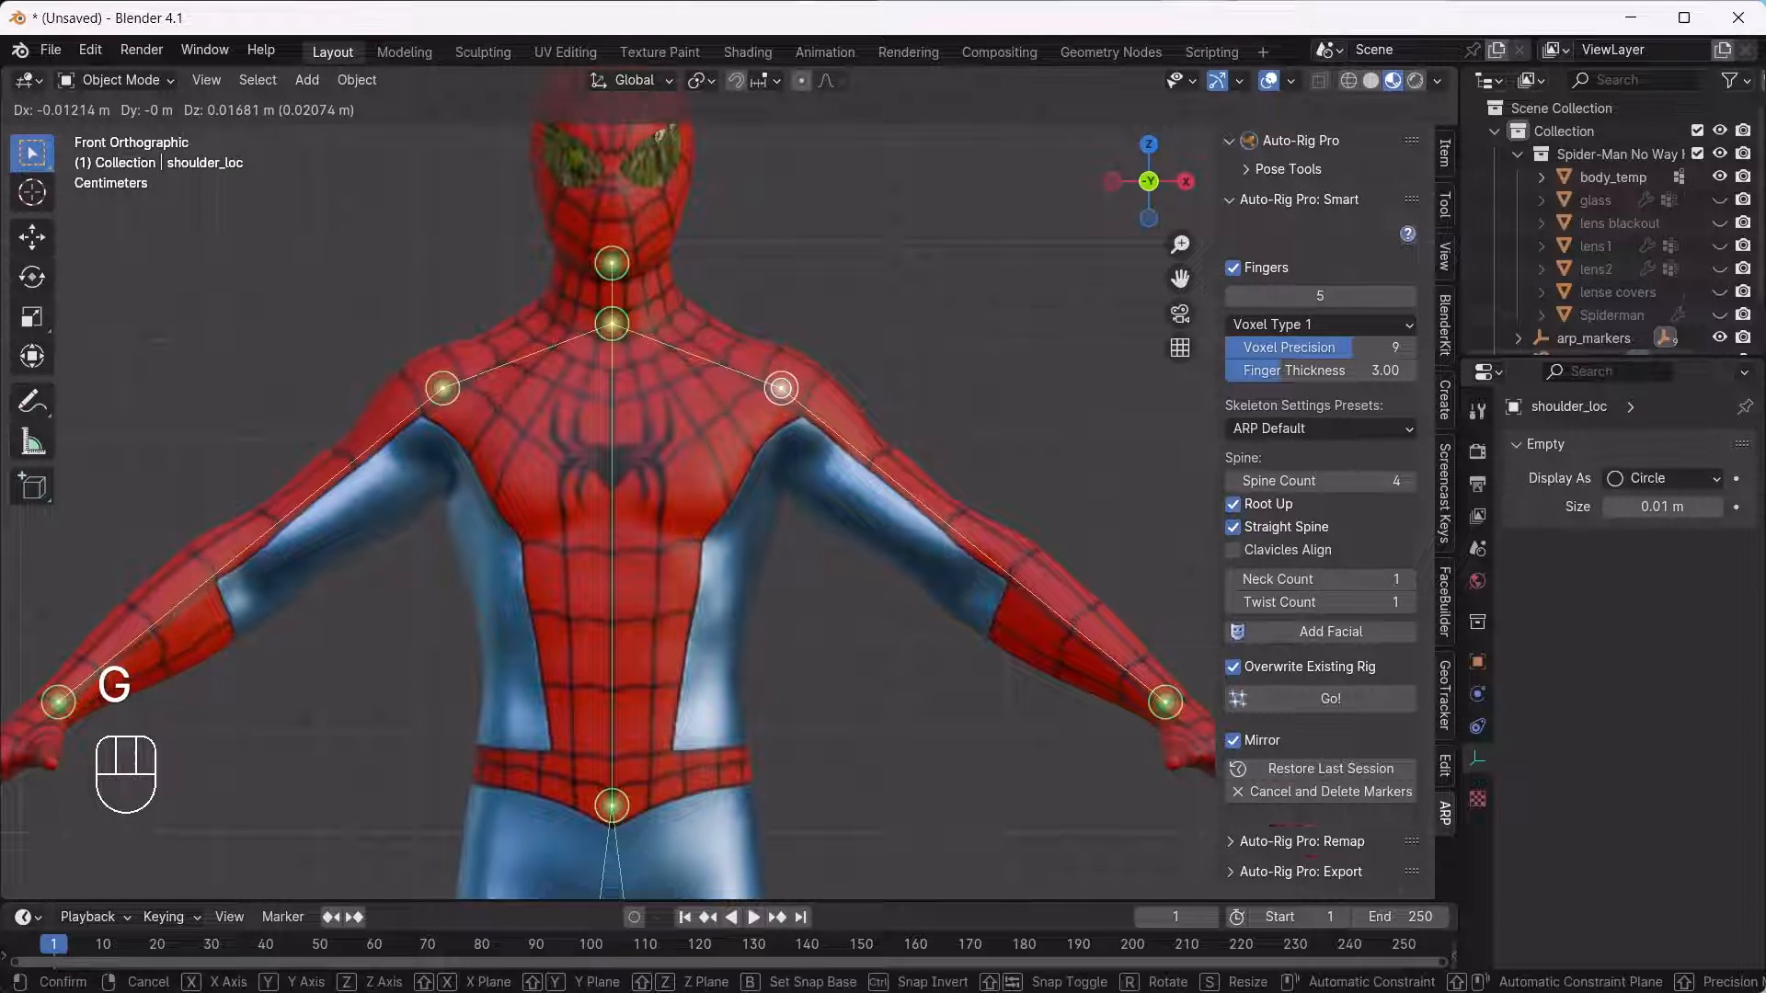
click(781, 388)
Move the shoulder markers back by about 0.07 m in top view to centre them in the shoulders.
key(grave)
click(781, 256)
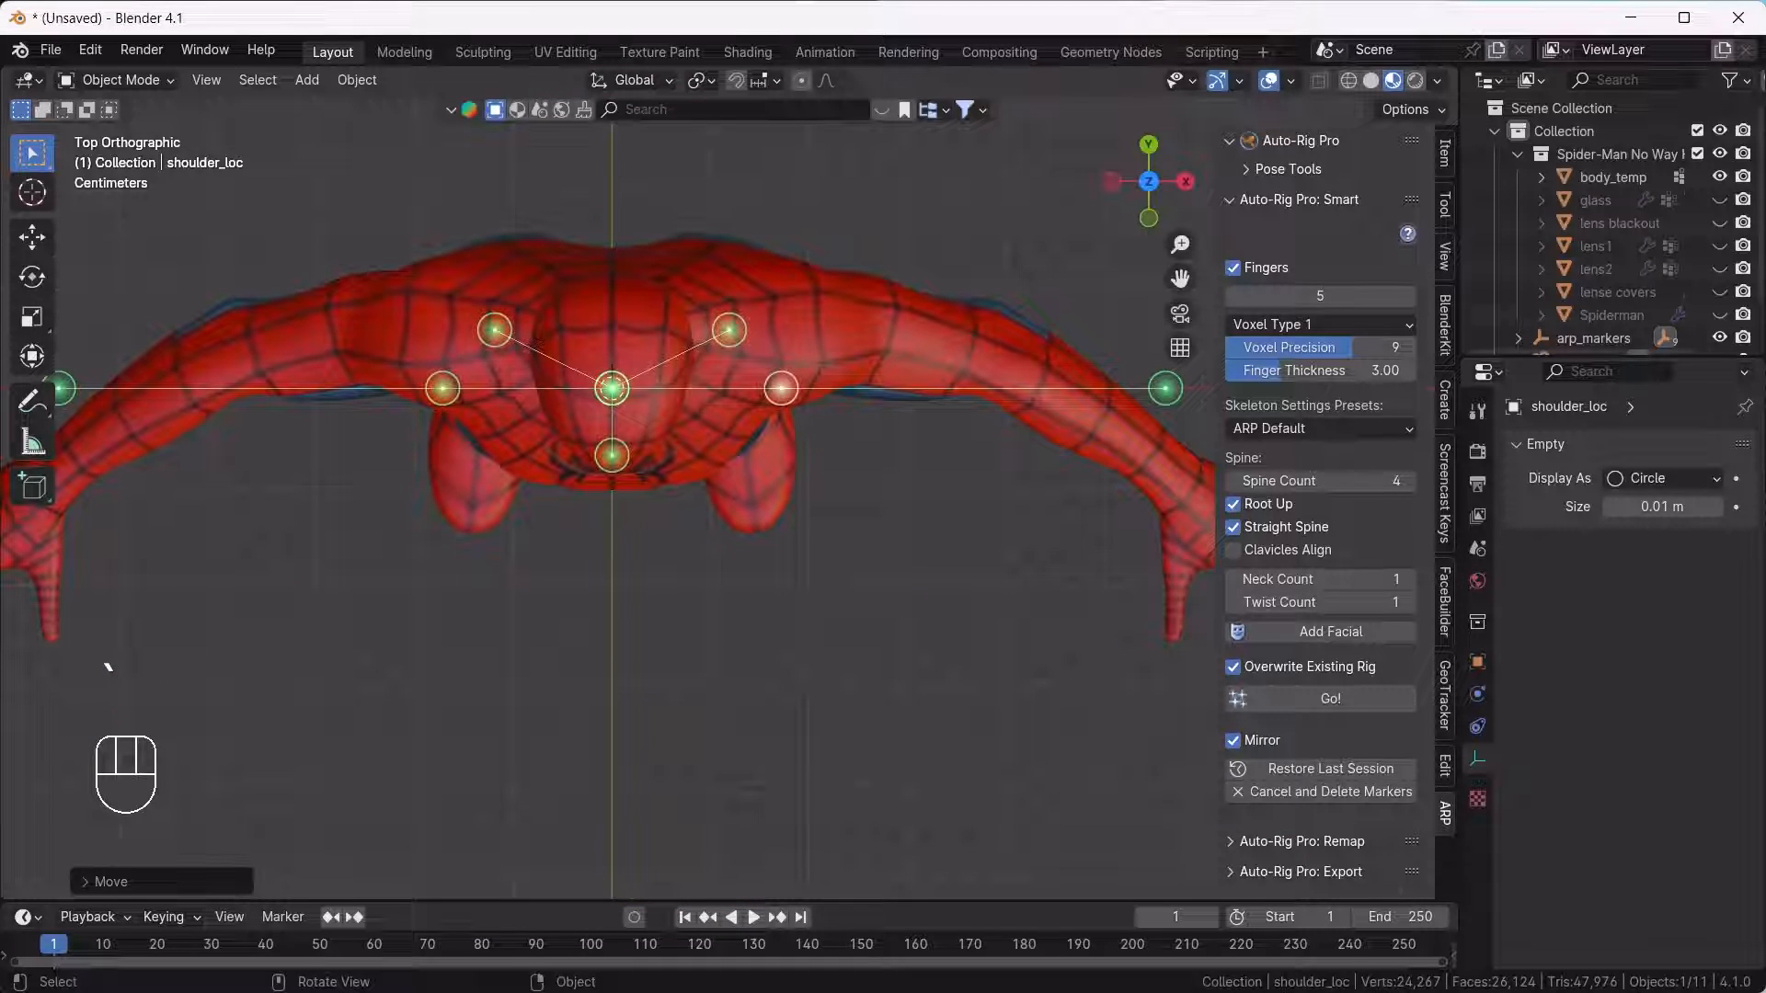
key(g)
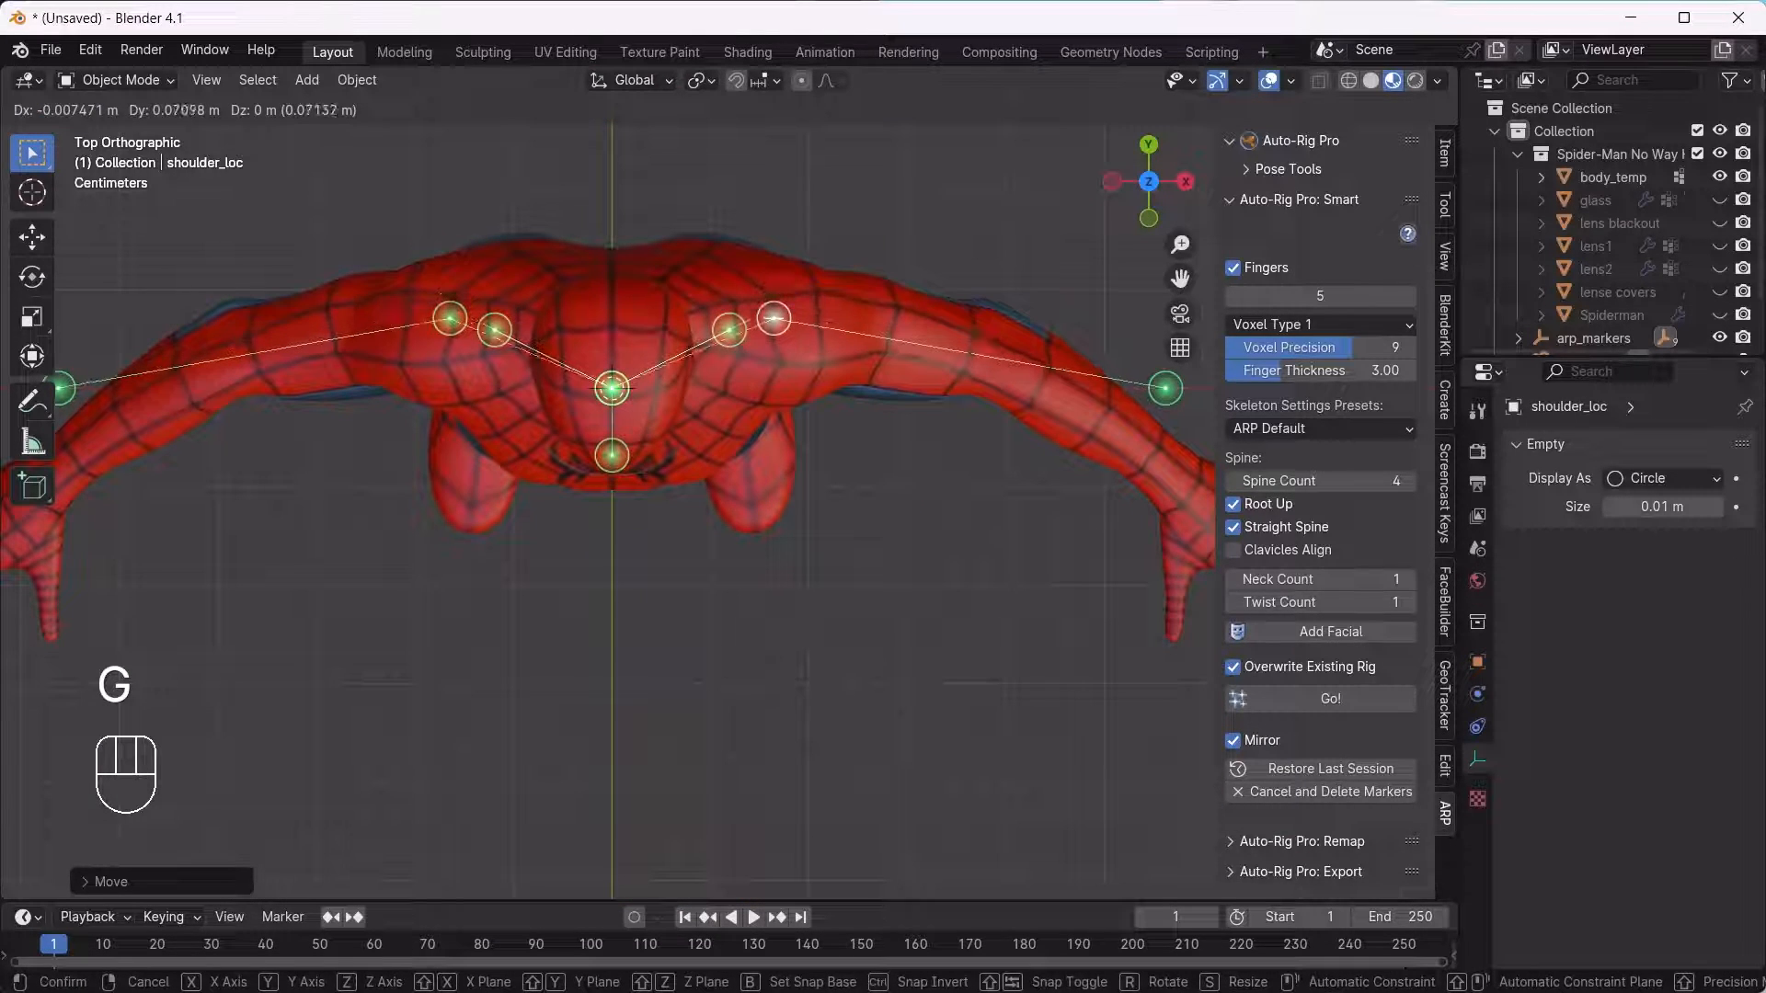
click(773, 325)
scroll(827, 343, down, 2)
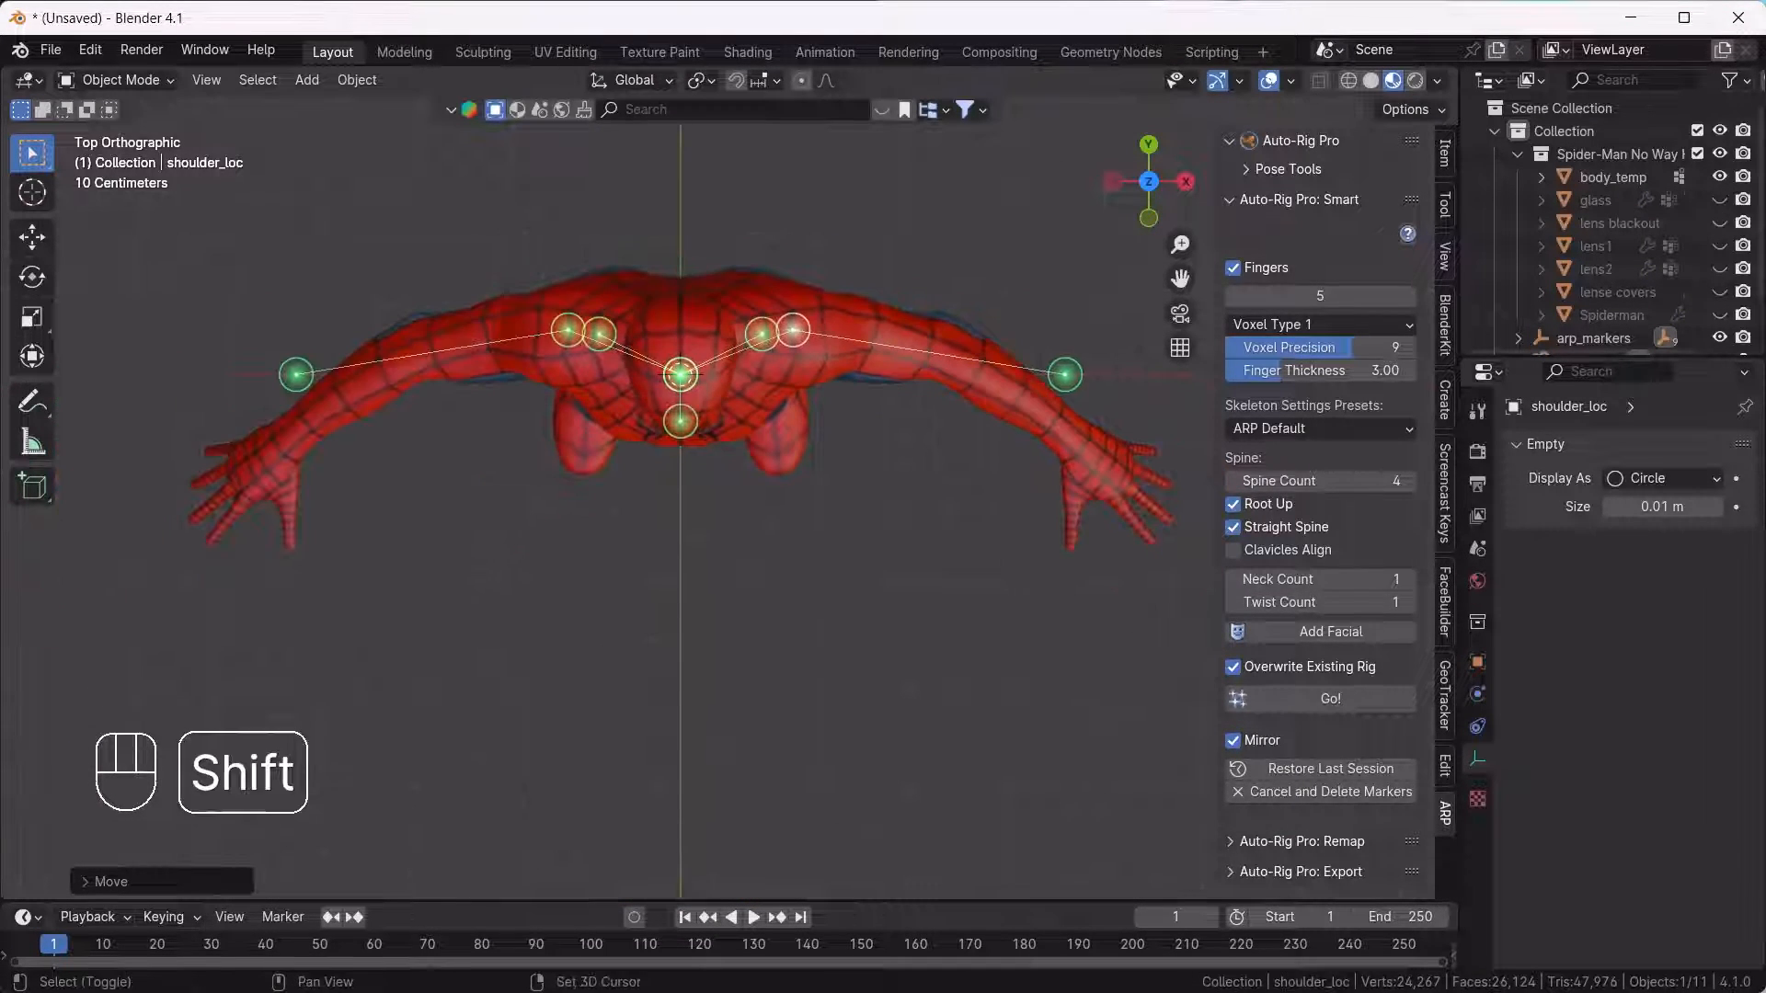
Move the hand marker forward and slightly outward onto the wrist in top view.
shift+middle_drag(833, 344, 633, 302)
scroll(829, 325, up, 2)
click(879, 336)
key(g)
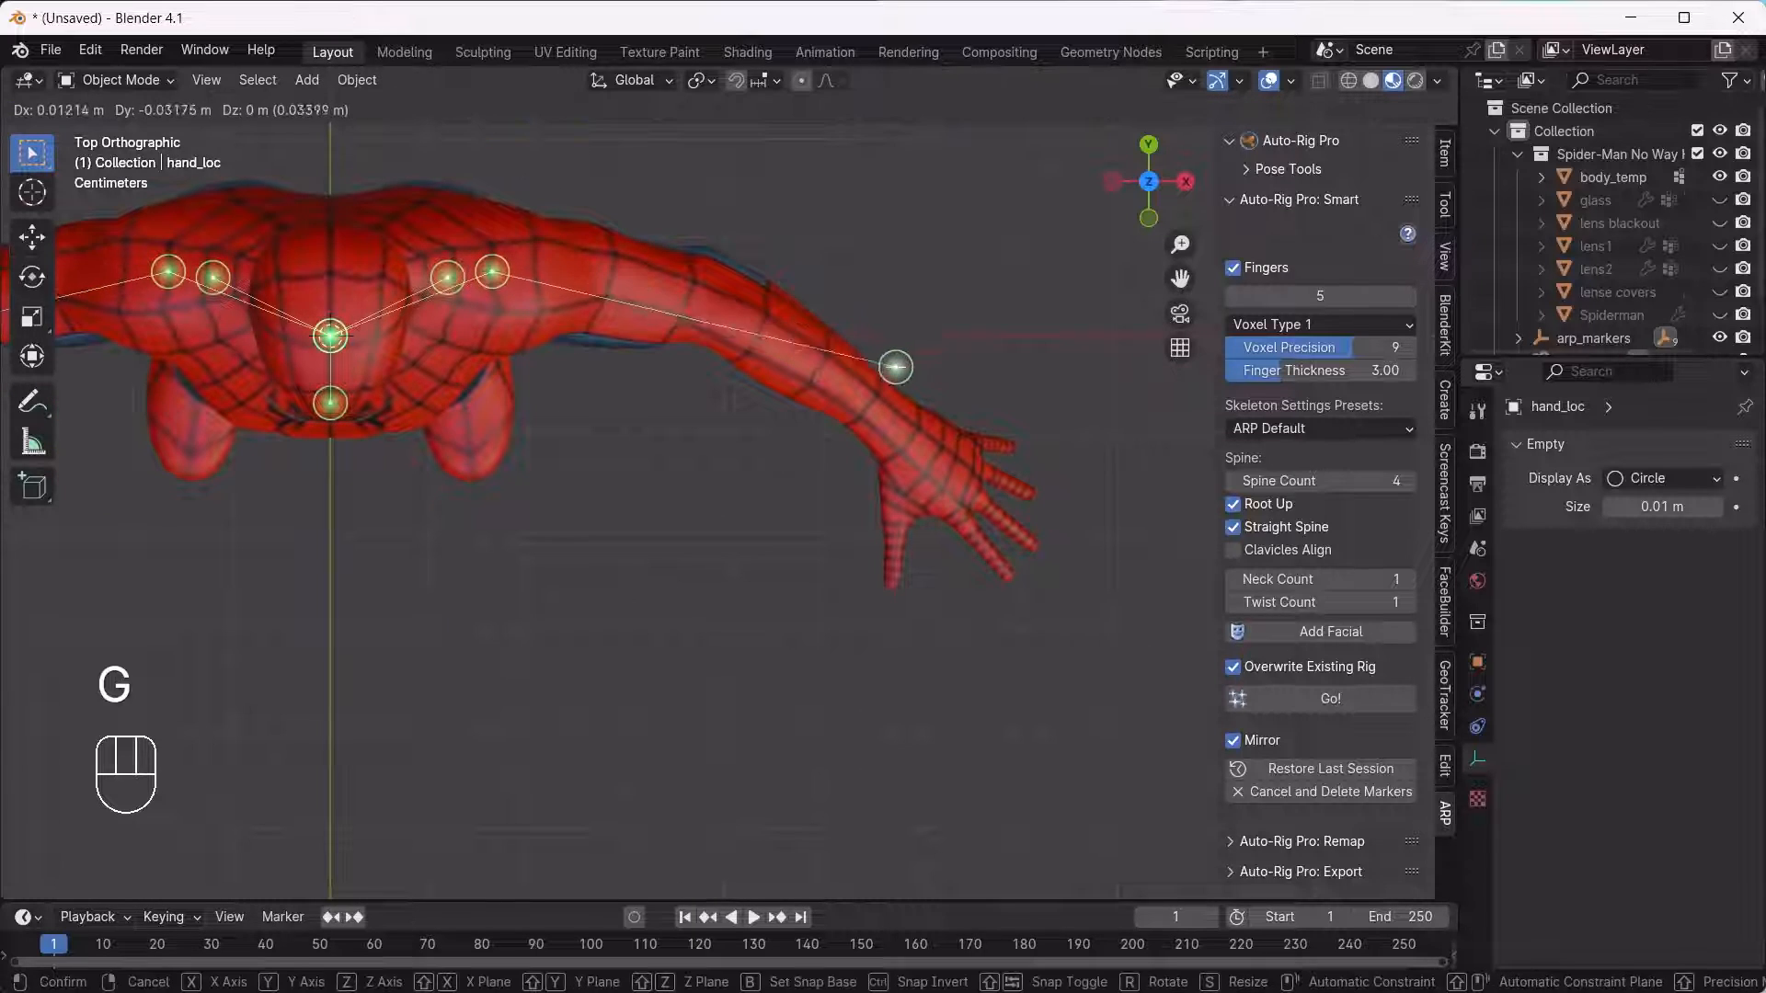
click(904, 428)
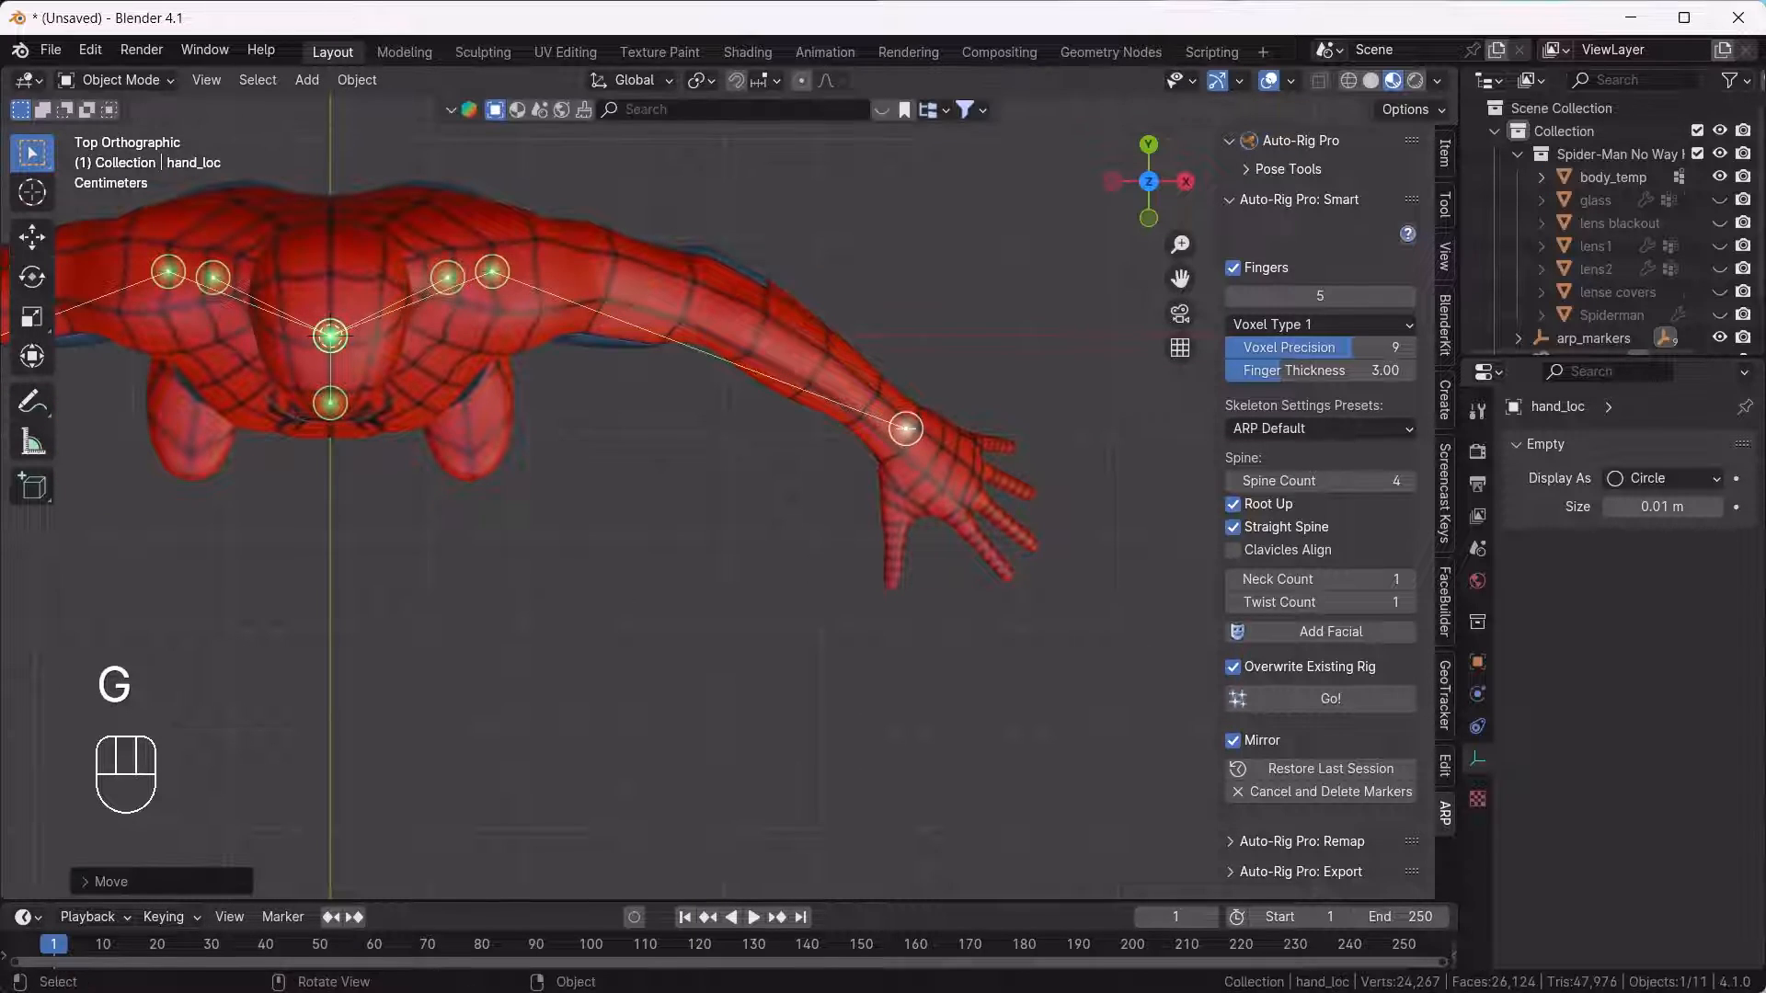
Examine the hand marker's placement at the wrist in the right side view.
scroll(822, 423, down, 4)
mouse_move(777, 428)
shift+middle_down()
mouse_move(855, 303)
mouse_move(790, 490)
shift+middle_up()
key(grave)
click(848, 313)
scroll(887, 310, down, 2)
scroll(836, 477, up, 5)
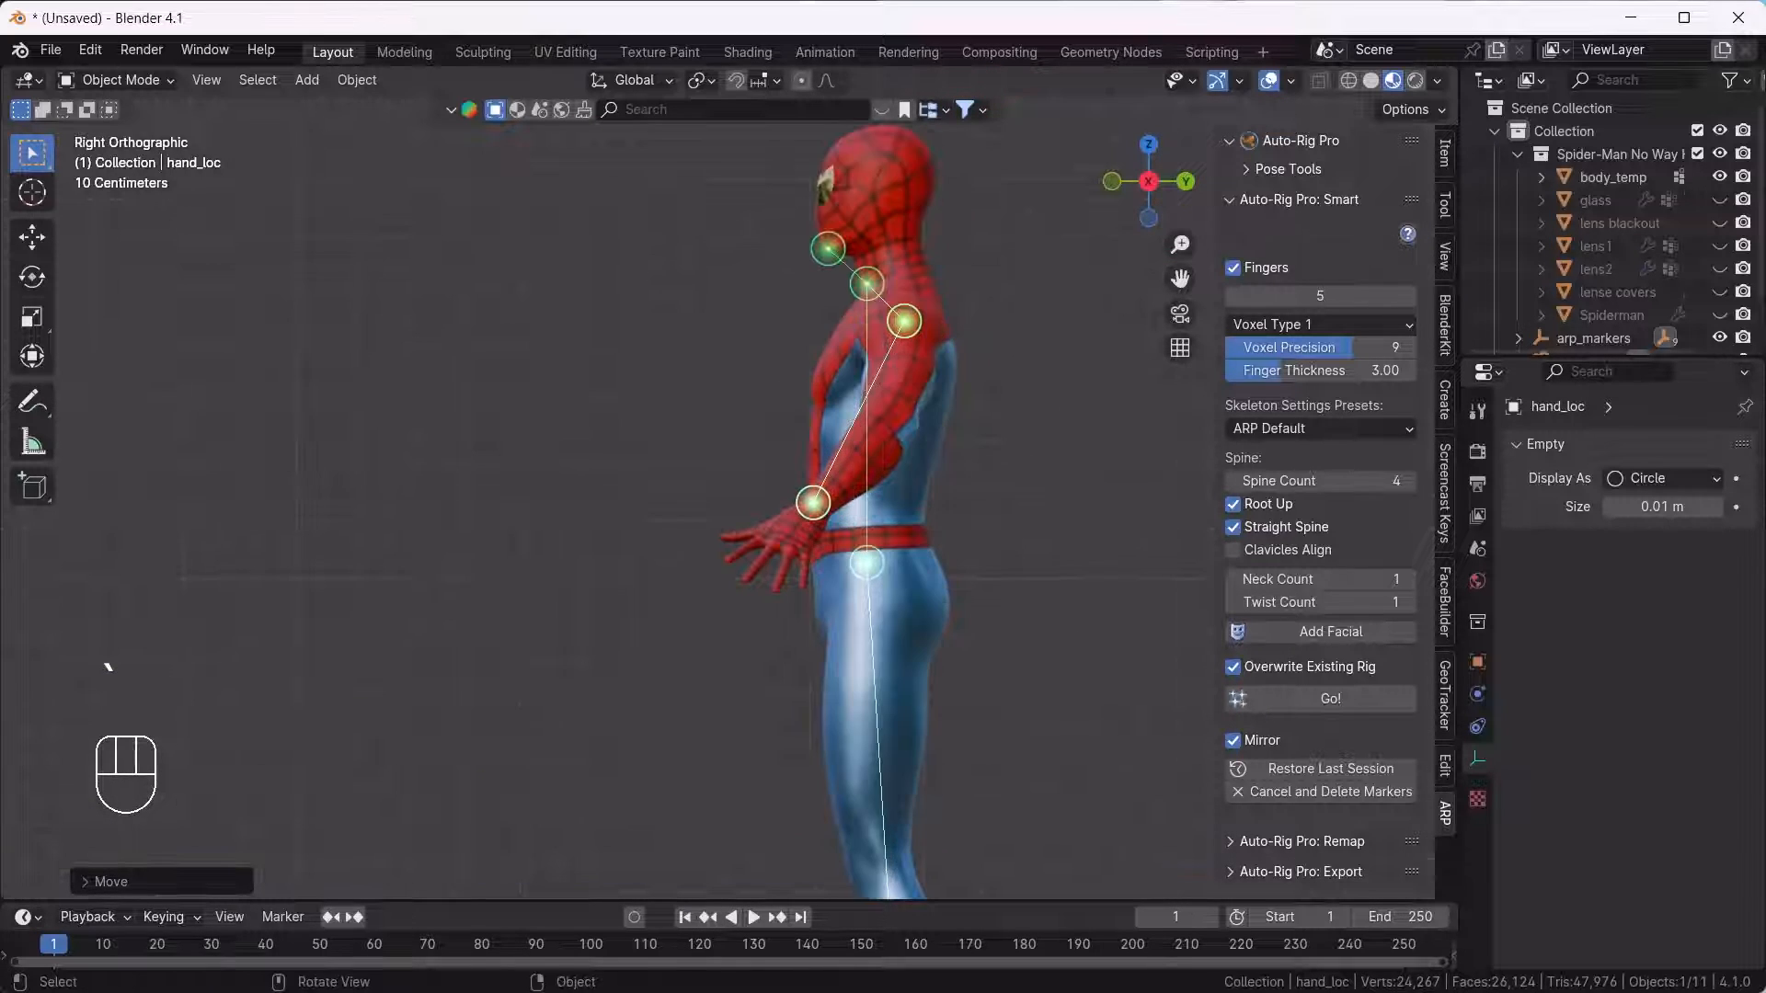
click(797, 497)
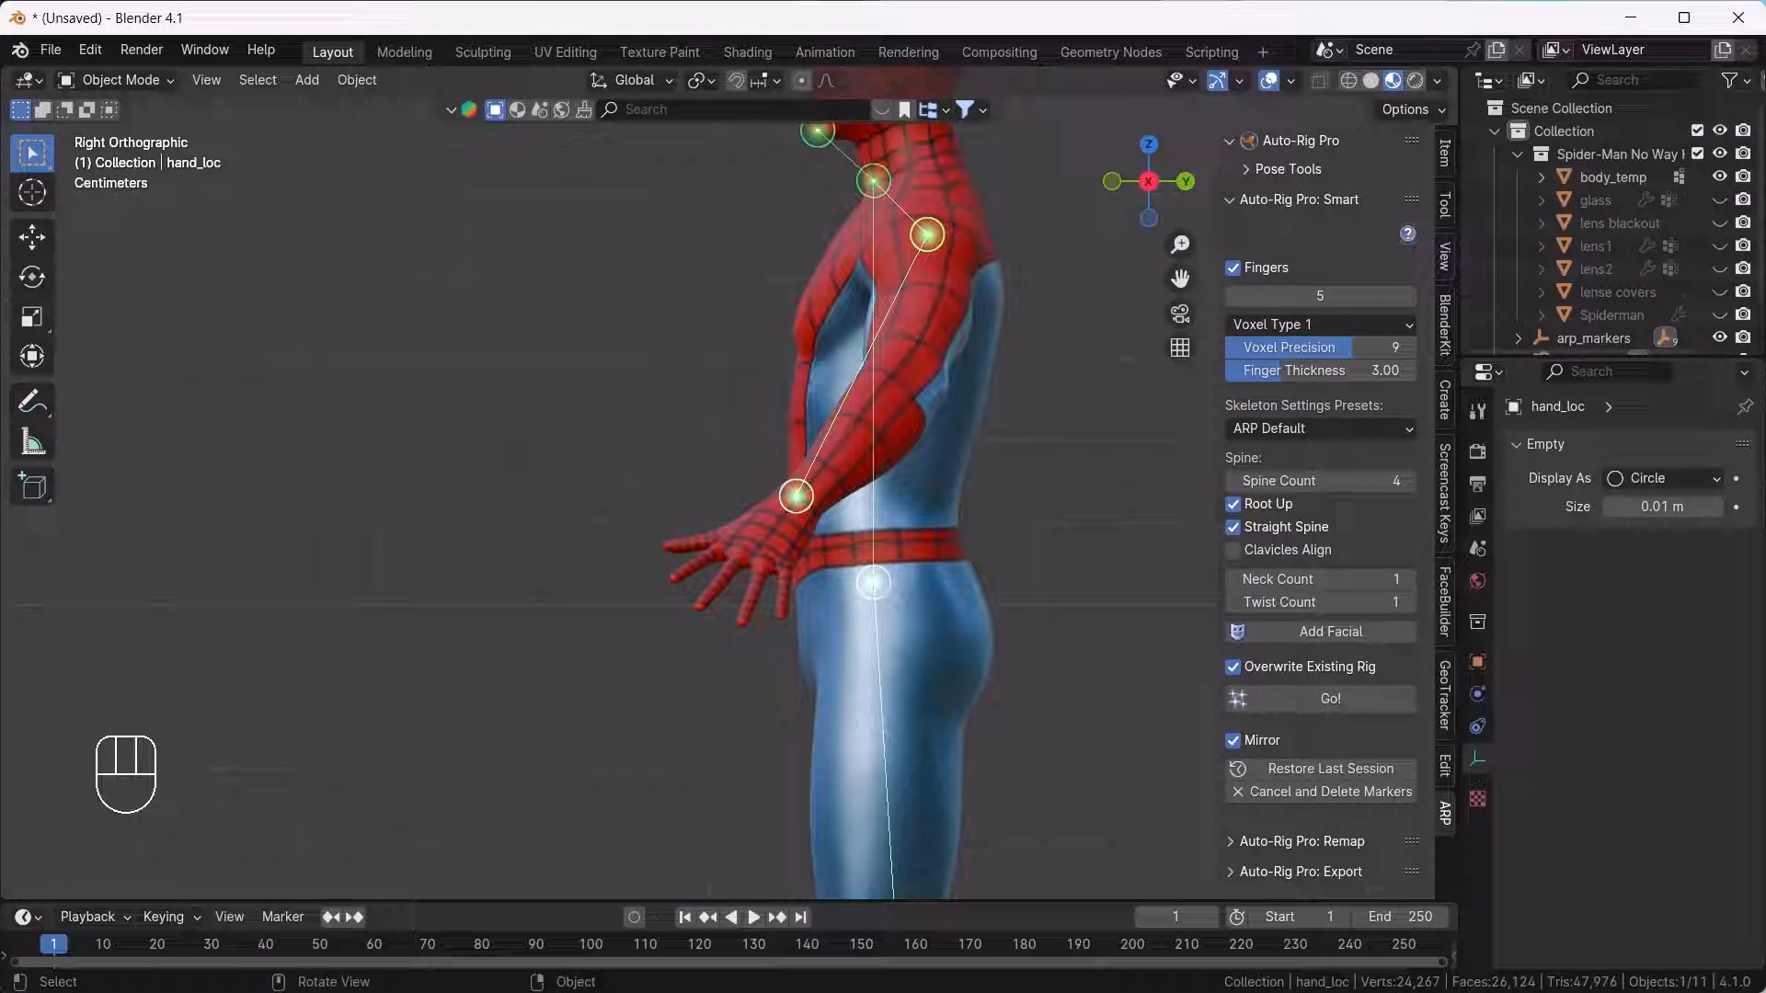
key(g)
right_click(808, 493)
click(797, 496)
Move the spine root marker slightly back towards the centre of the hips in the right side view.
click(872, 583)
key(g)
click(881, 583)
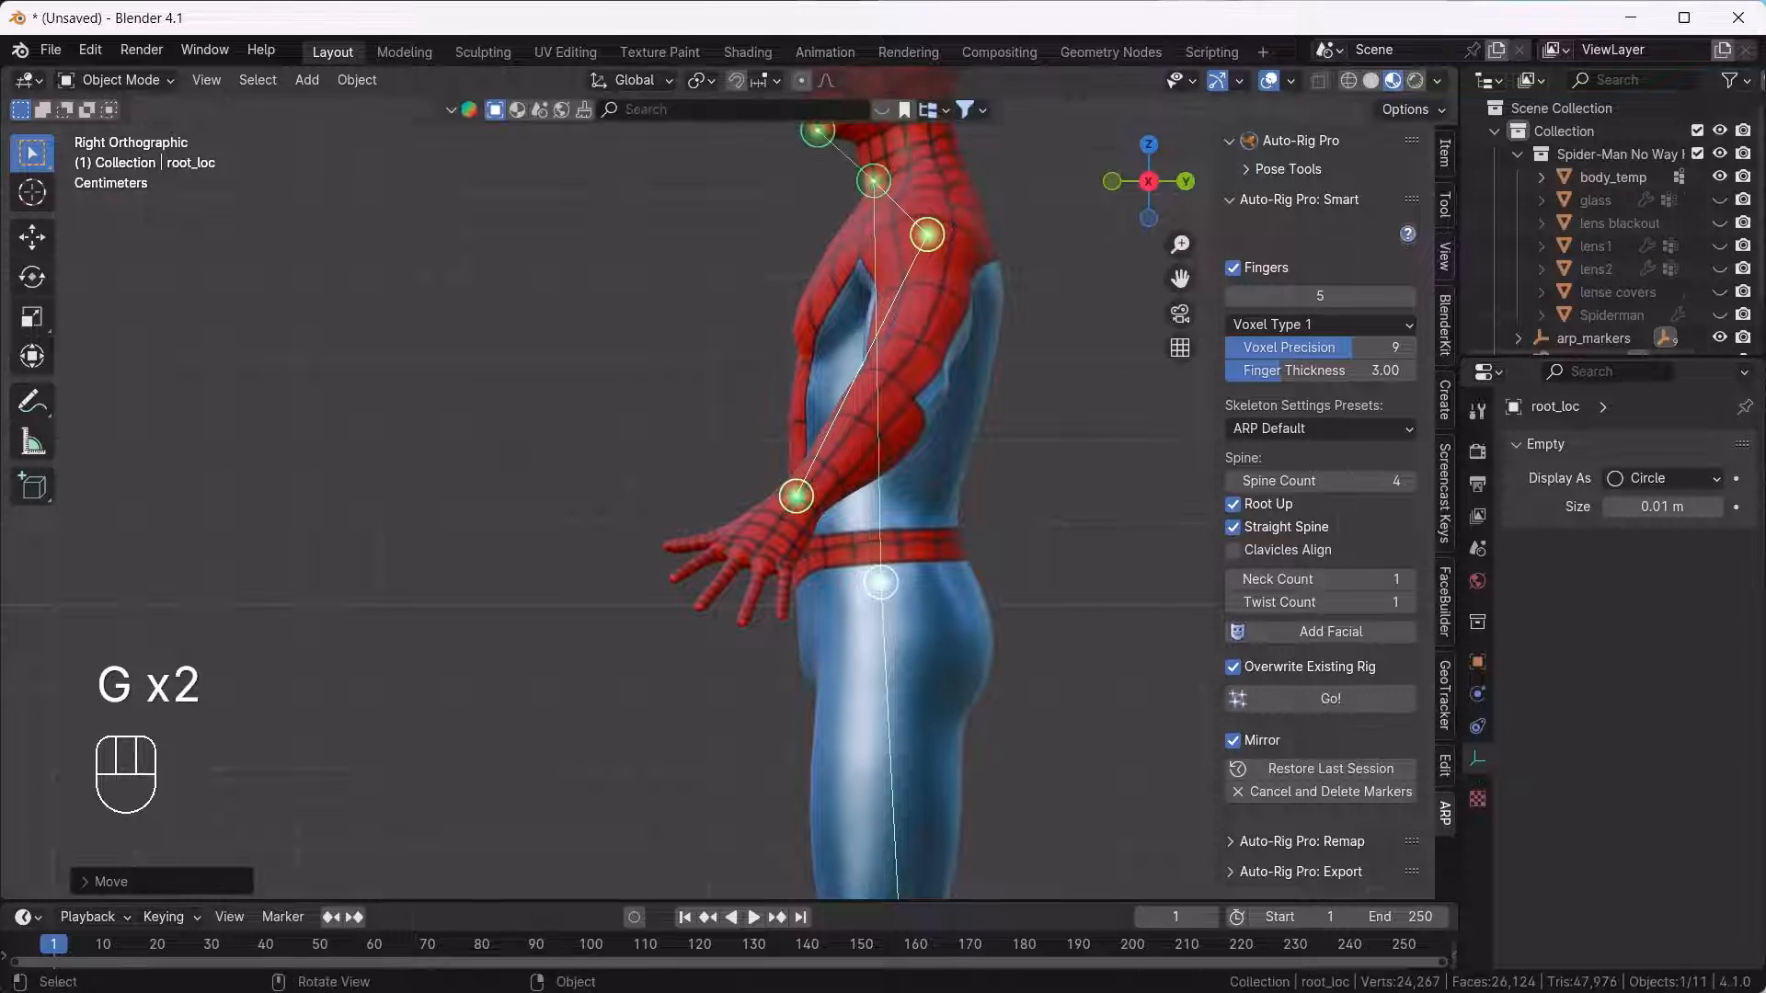
Move the neck marker about 0.06 m back and 0.017 m up into the base of the neck in the right side view.
click(873, 181)
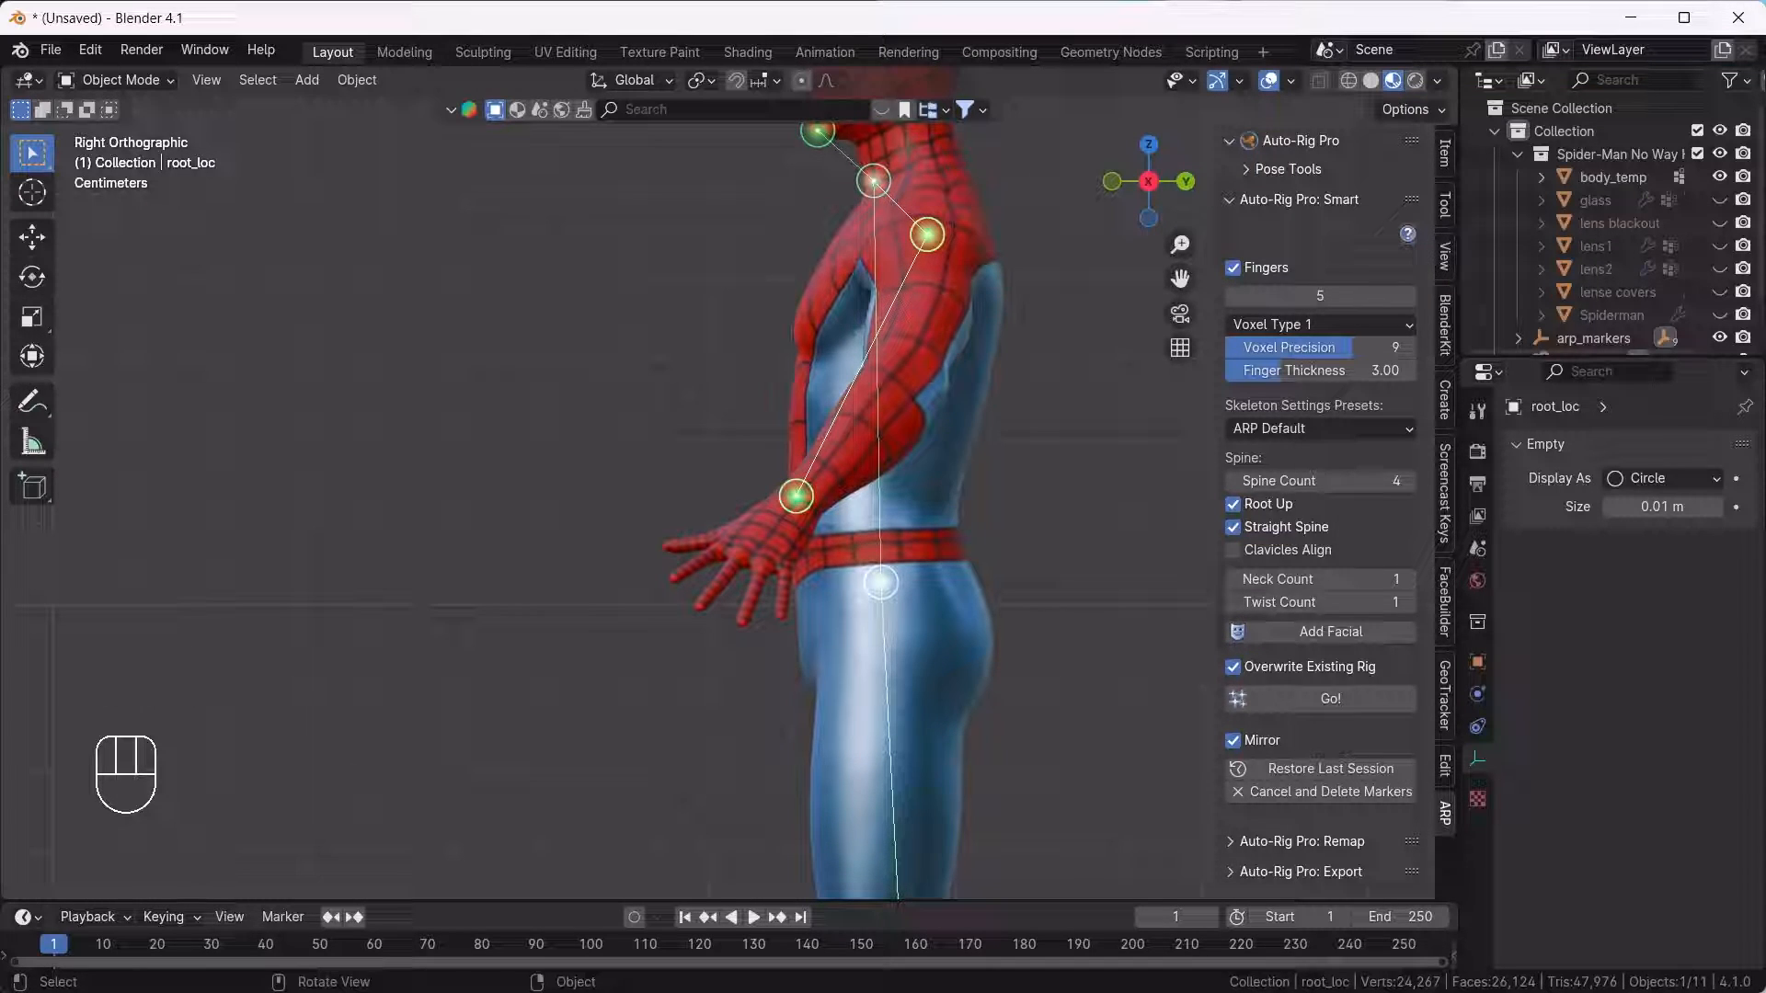
key(g)
shift+middle_drag(873, 181, 848, 338)
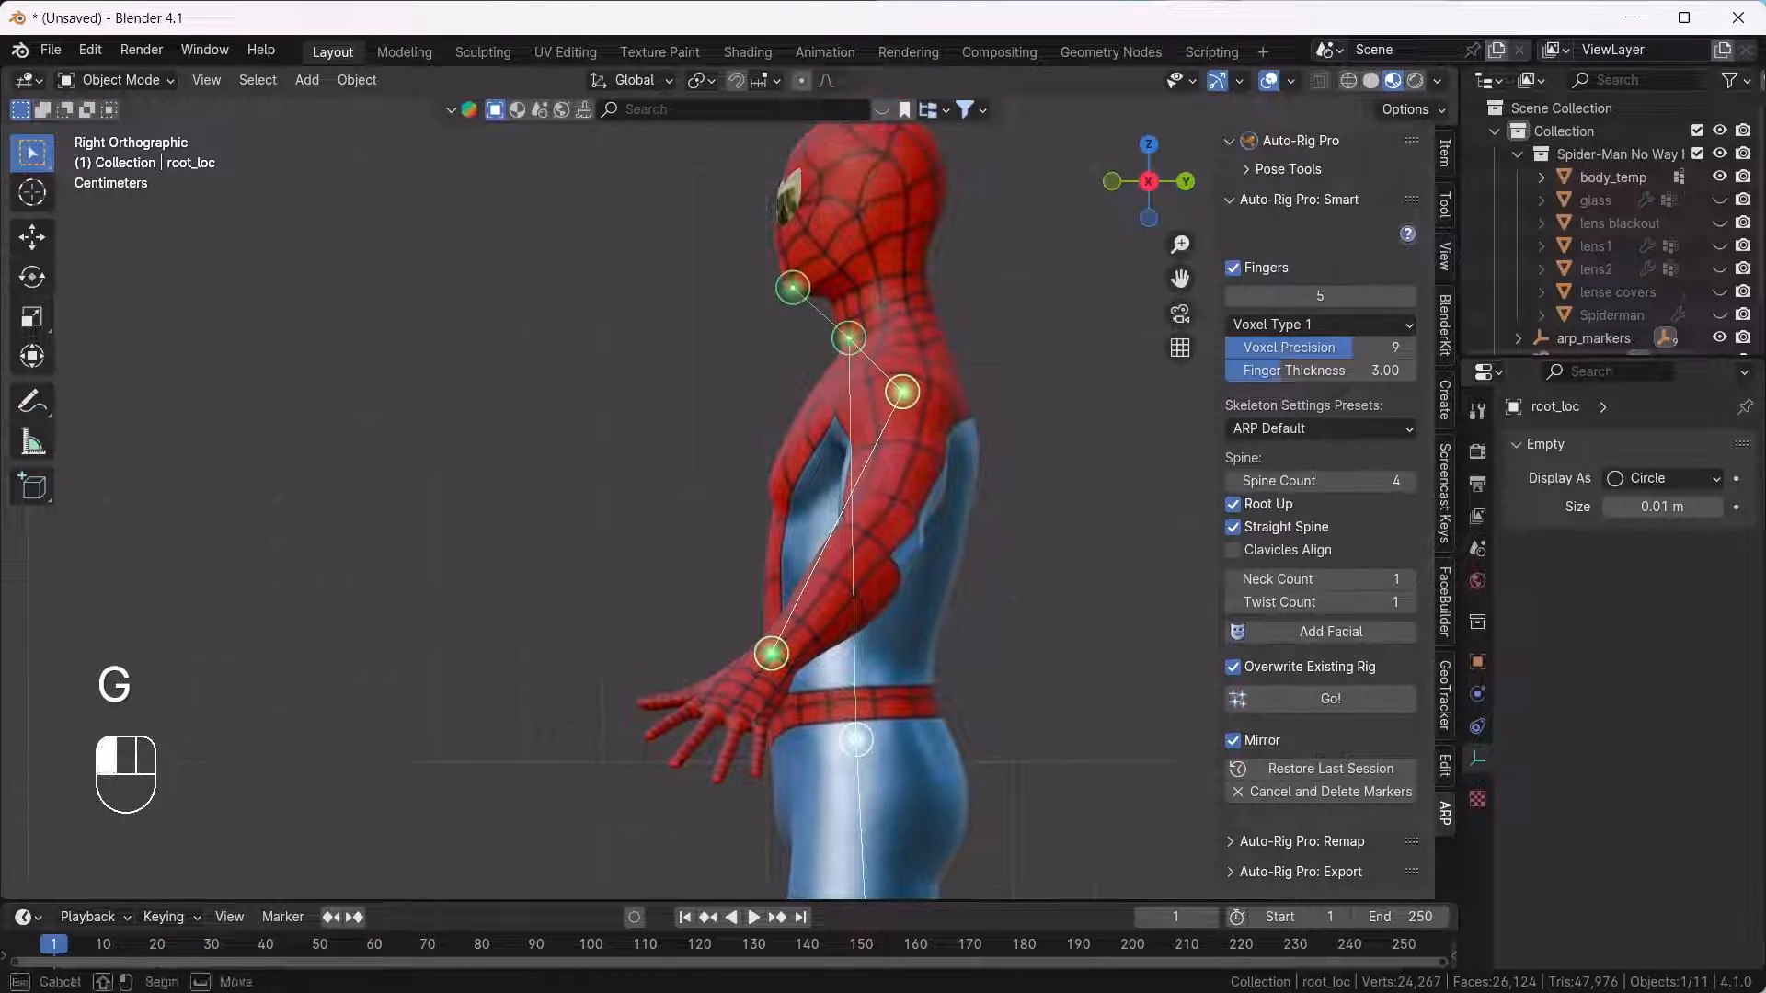
click(849, 338)
key(g)
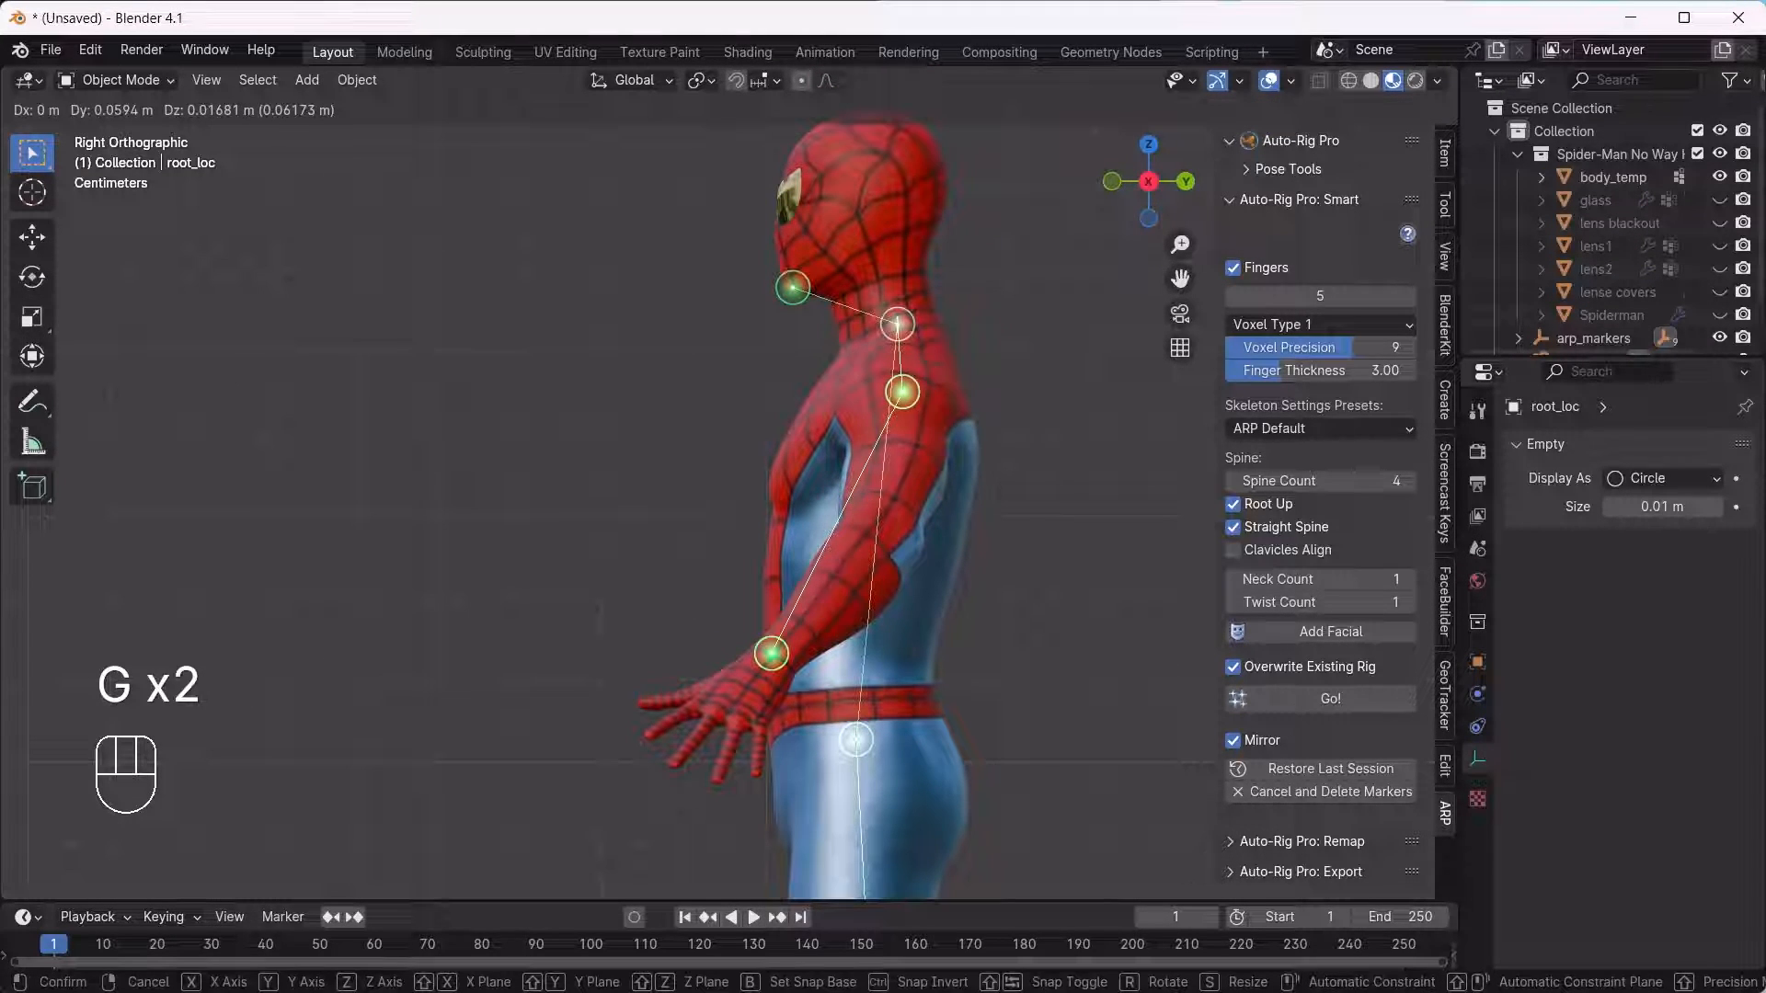
click(828, 334)
Return to the front view and generate the reference bones from the placed markers with Auto-Rig Pro Smart.
key(grave)
click(732, 262)
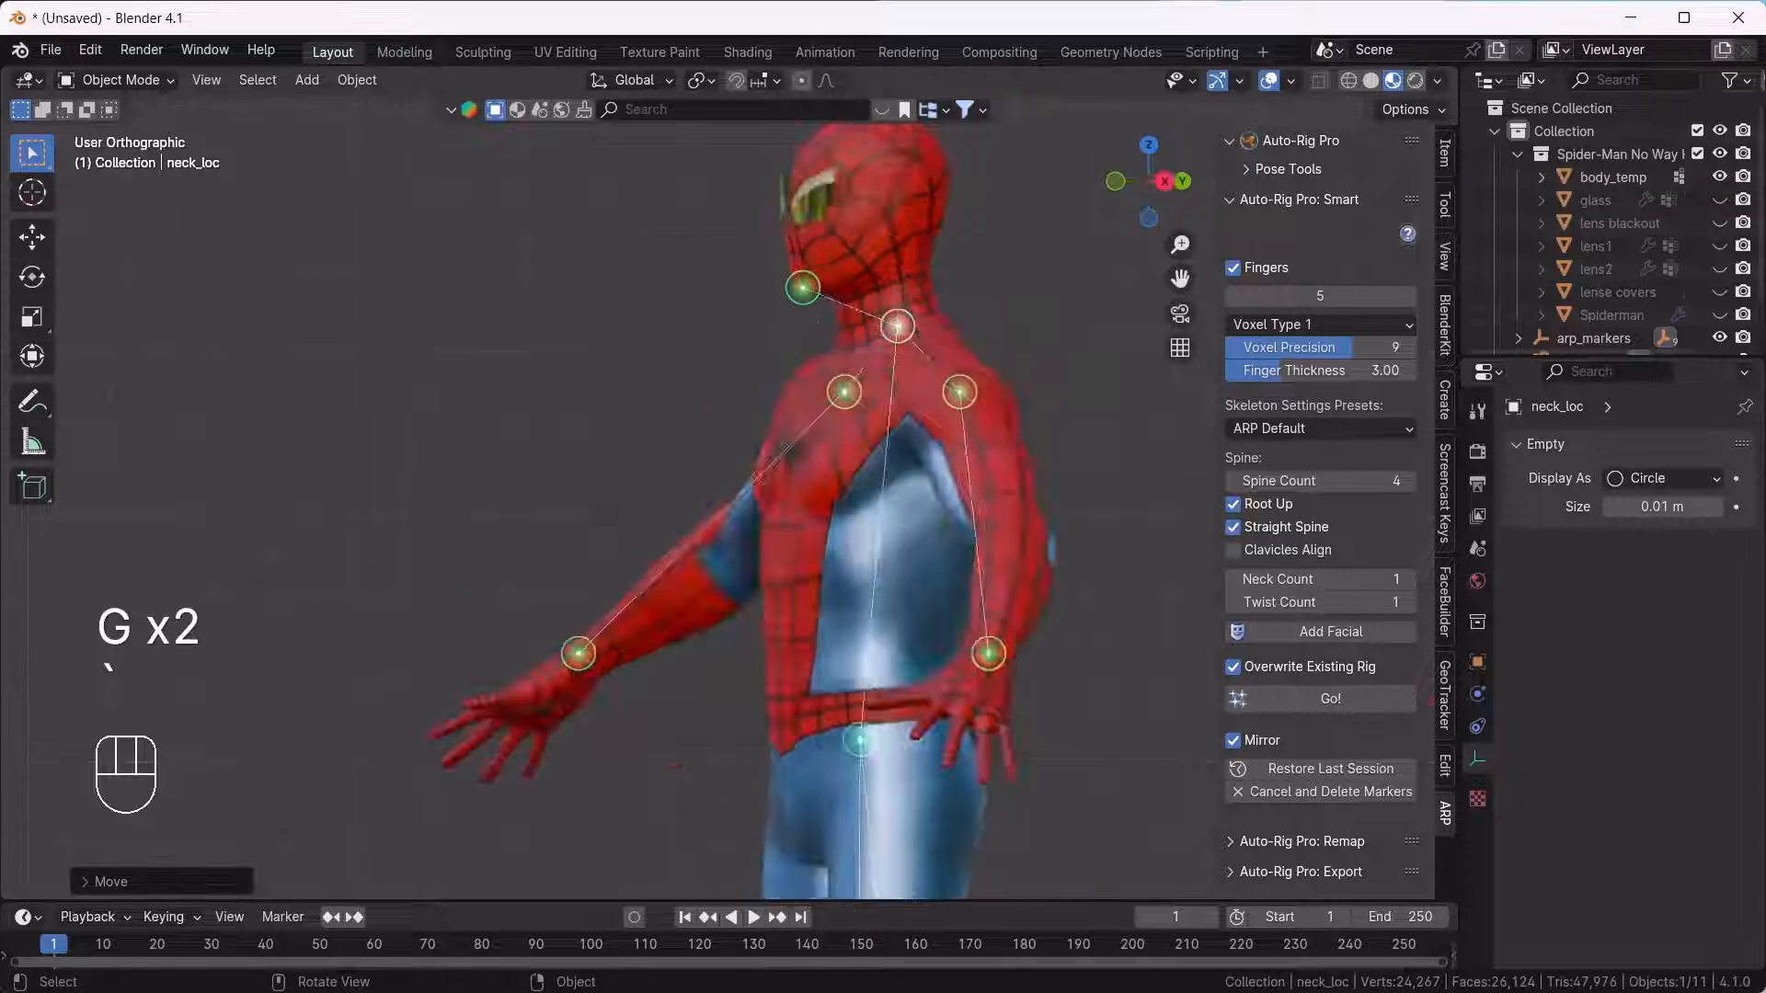
scroll(694, 359, down, 6)
shift+middle_drag(694, 358, 643, 403)
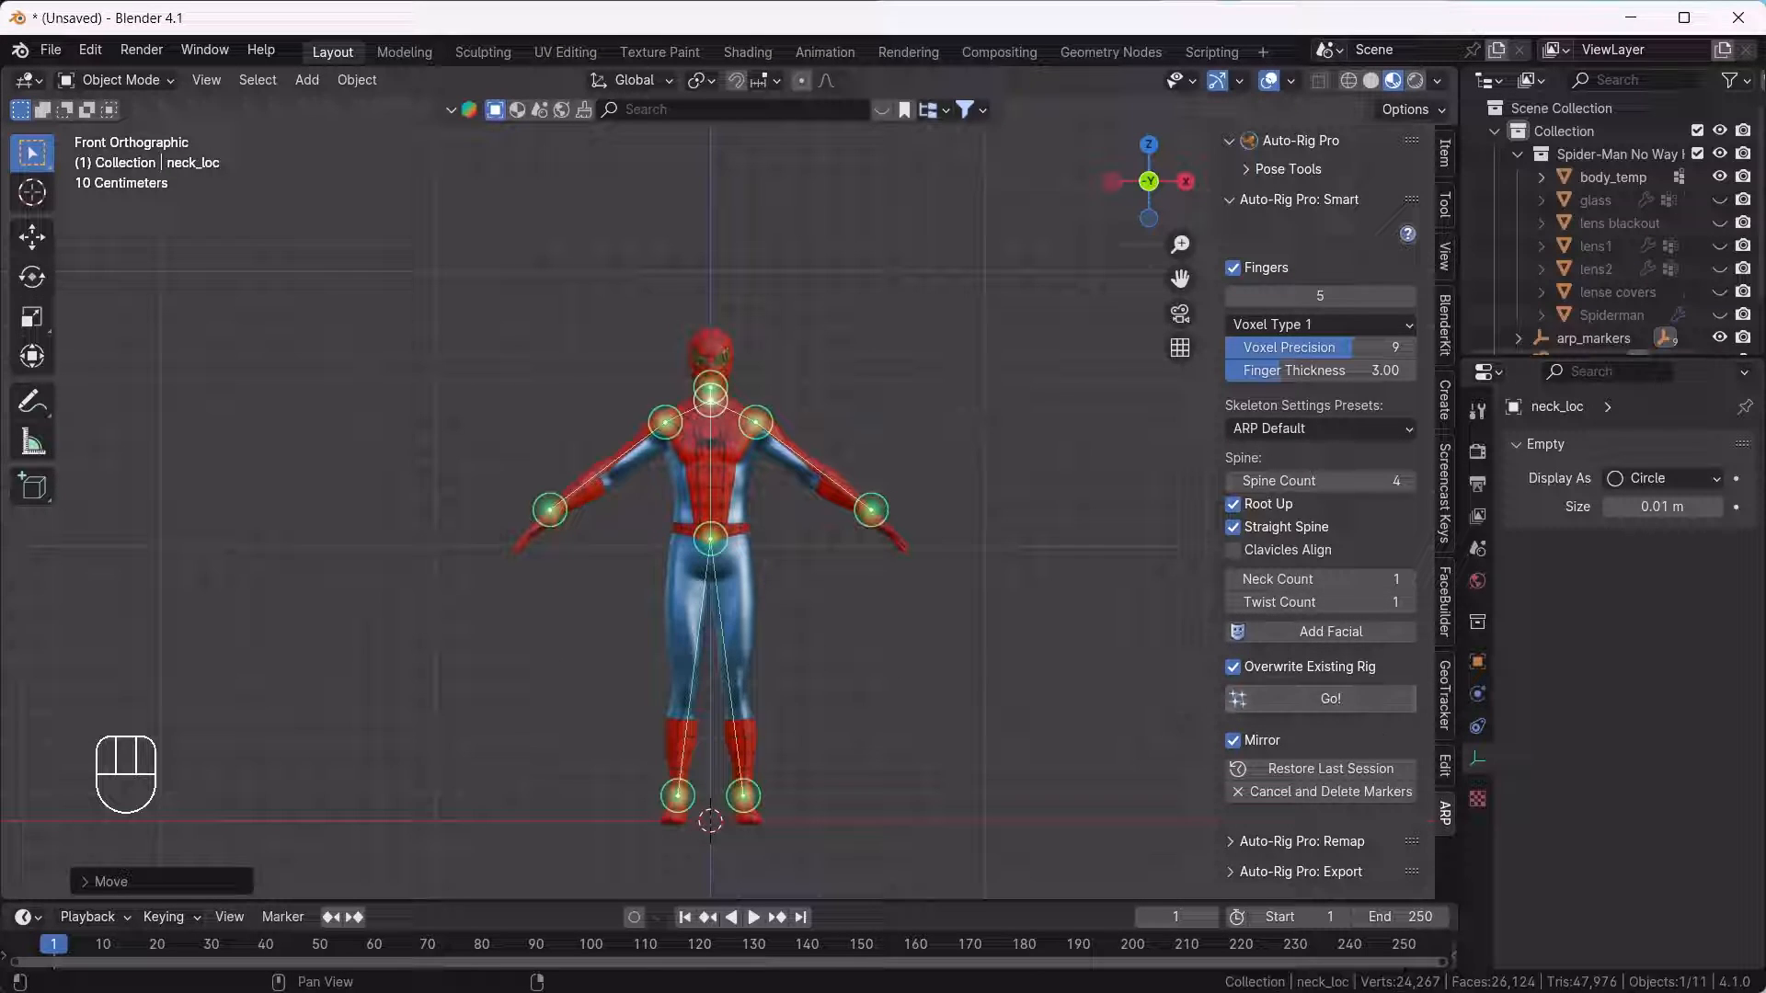
click(1331, 699)
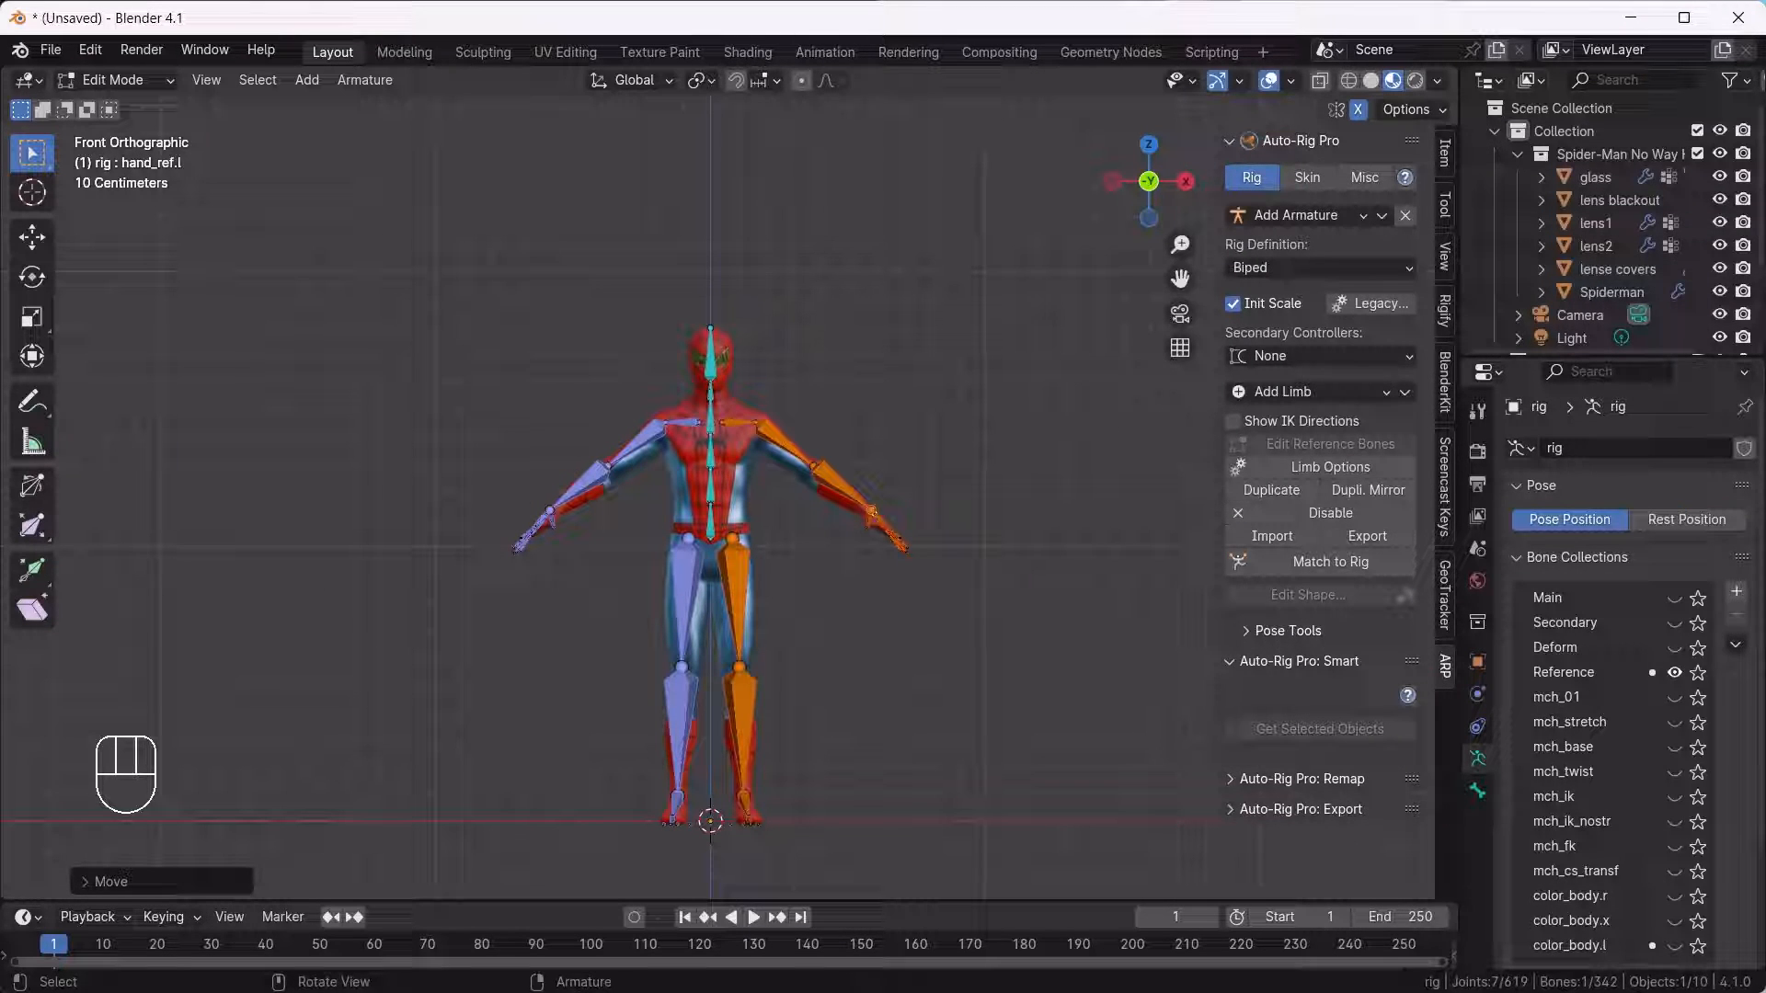
Examine how the reference bones fit the arms, hands and torso, using solid shading temporarily before restoring material preview.
middle_drag(867, 483, 681, 496)
scroll(869, 496, up, 6)
middle_drag(870, 497, 957, 357)
scroll(723, 489, up, 4)
scroll(957, 357, down, 5)
click(1370, 80)
scroll(736, 441, down, 3)
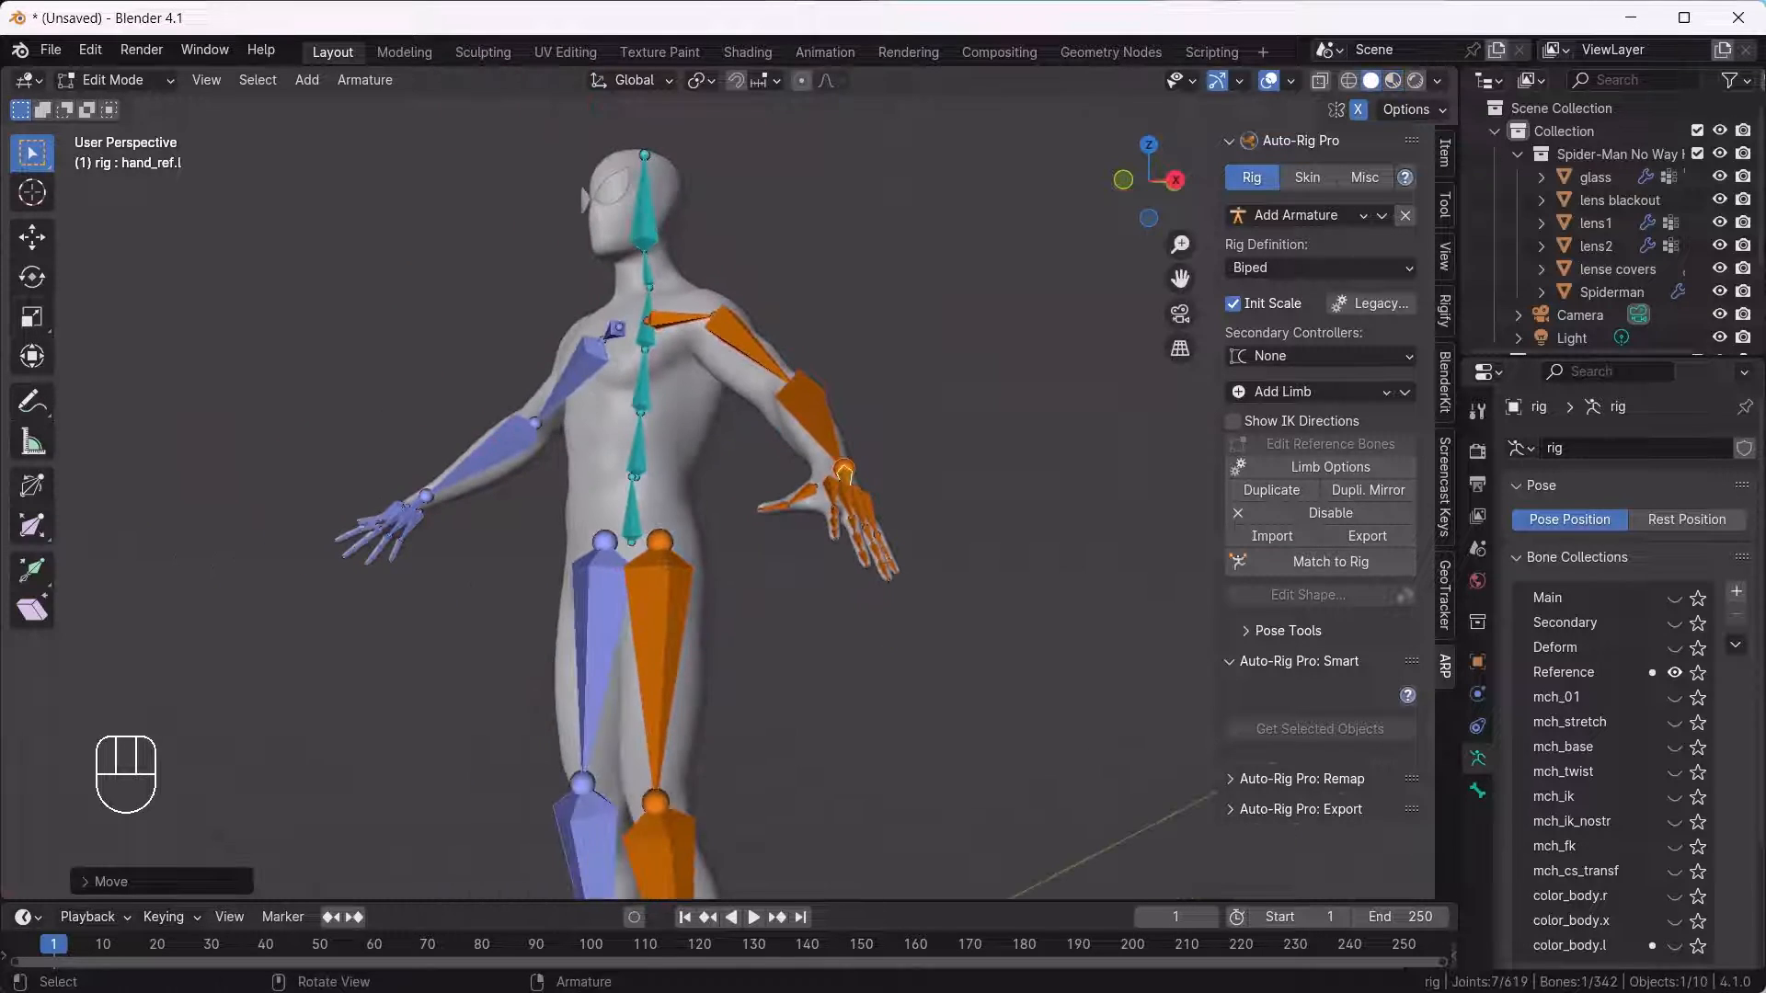
mouse_move(736, 441)
middle_down()
mouse_move(745, 506)
mouse_move(874, 442)
middle_up()
shift+middle_drag(644, 414, 864, 497)
scroll(865, 497, up, 3)
mouse_move(865, 496)
middle_down()
mouse_move(957, 502)
mouse_move(538, 428)
middle_up()
key(grave)
click(406, 347)
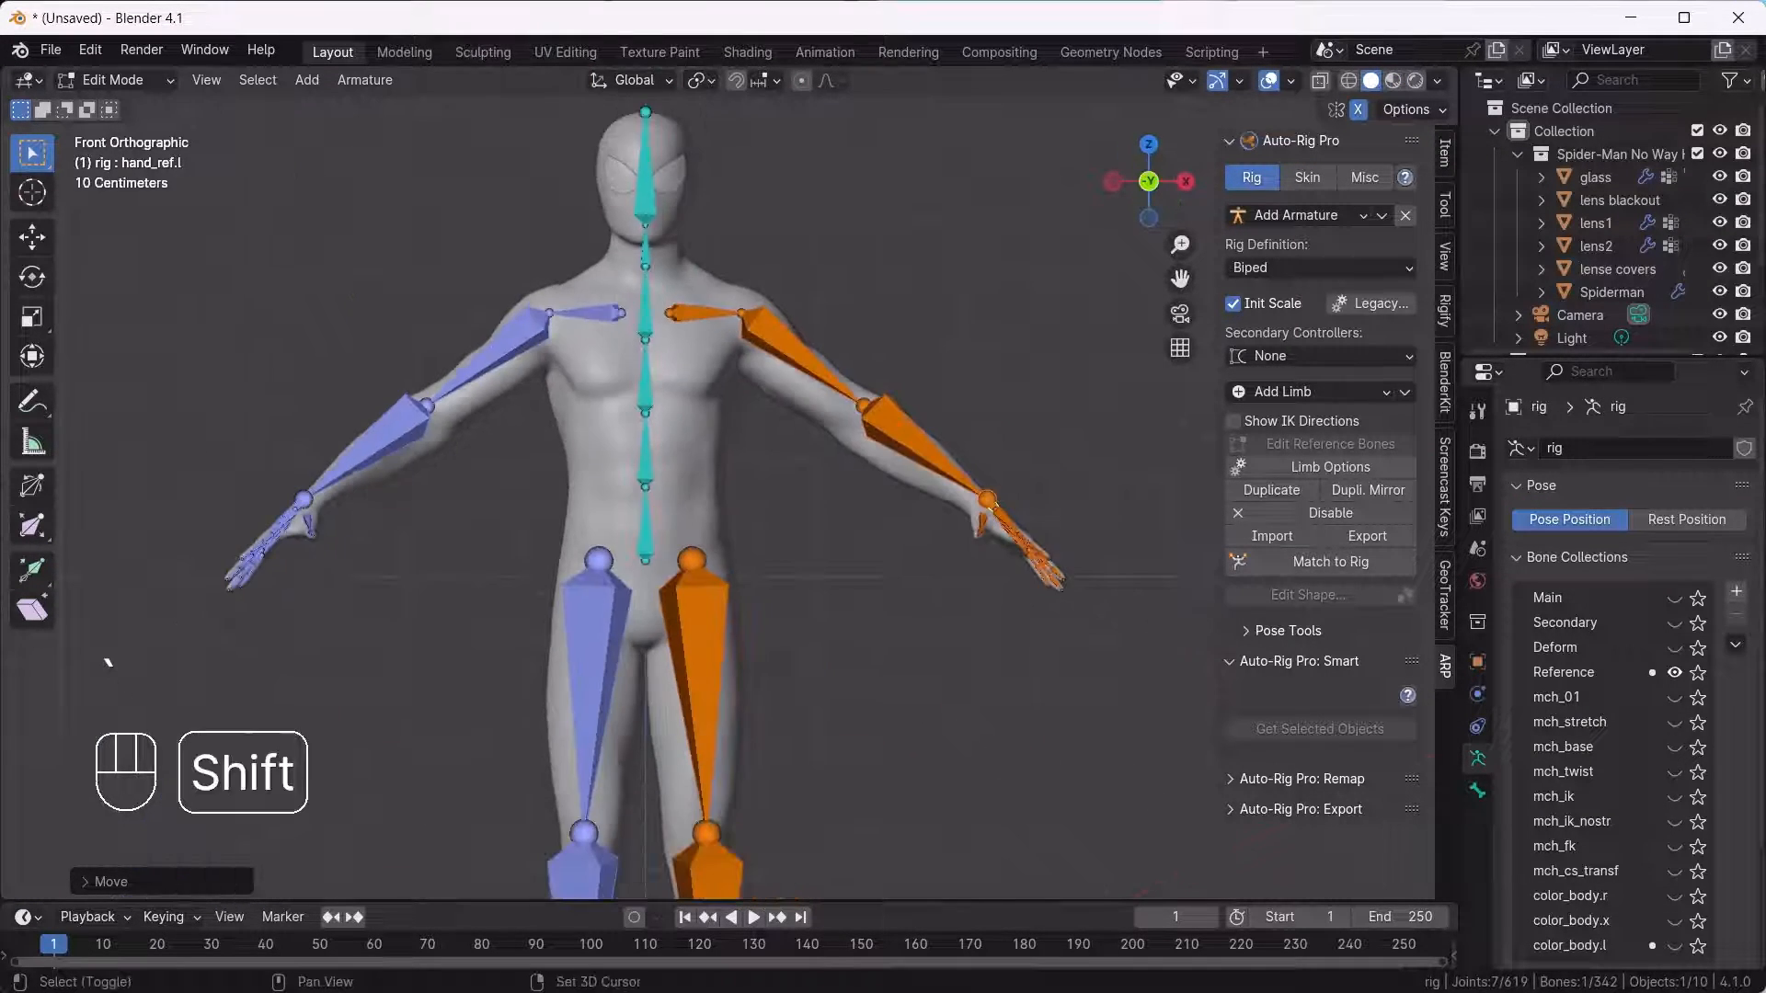
shift+middle_drag(460, 377, 462, 515)
click(1392, 80)
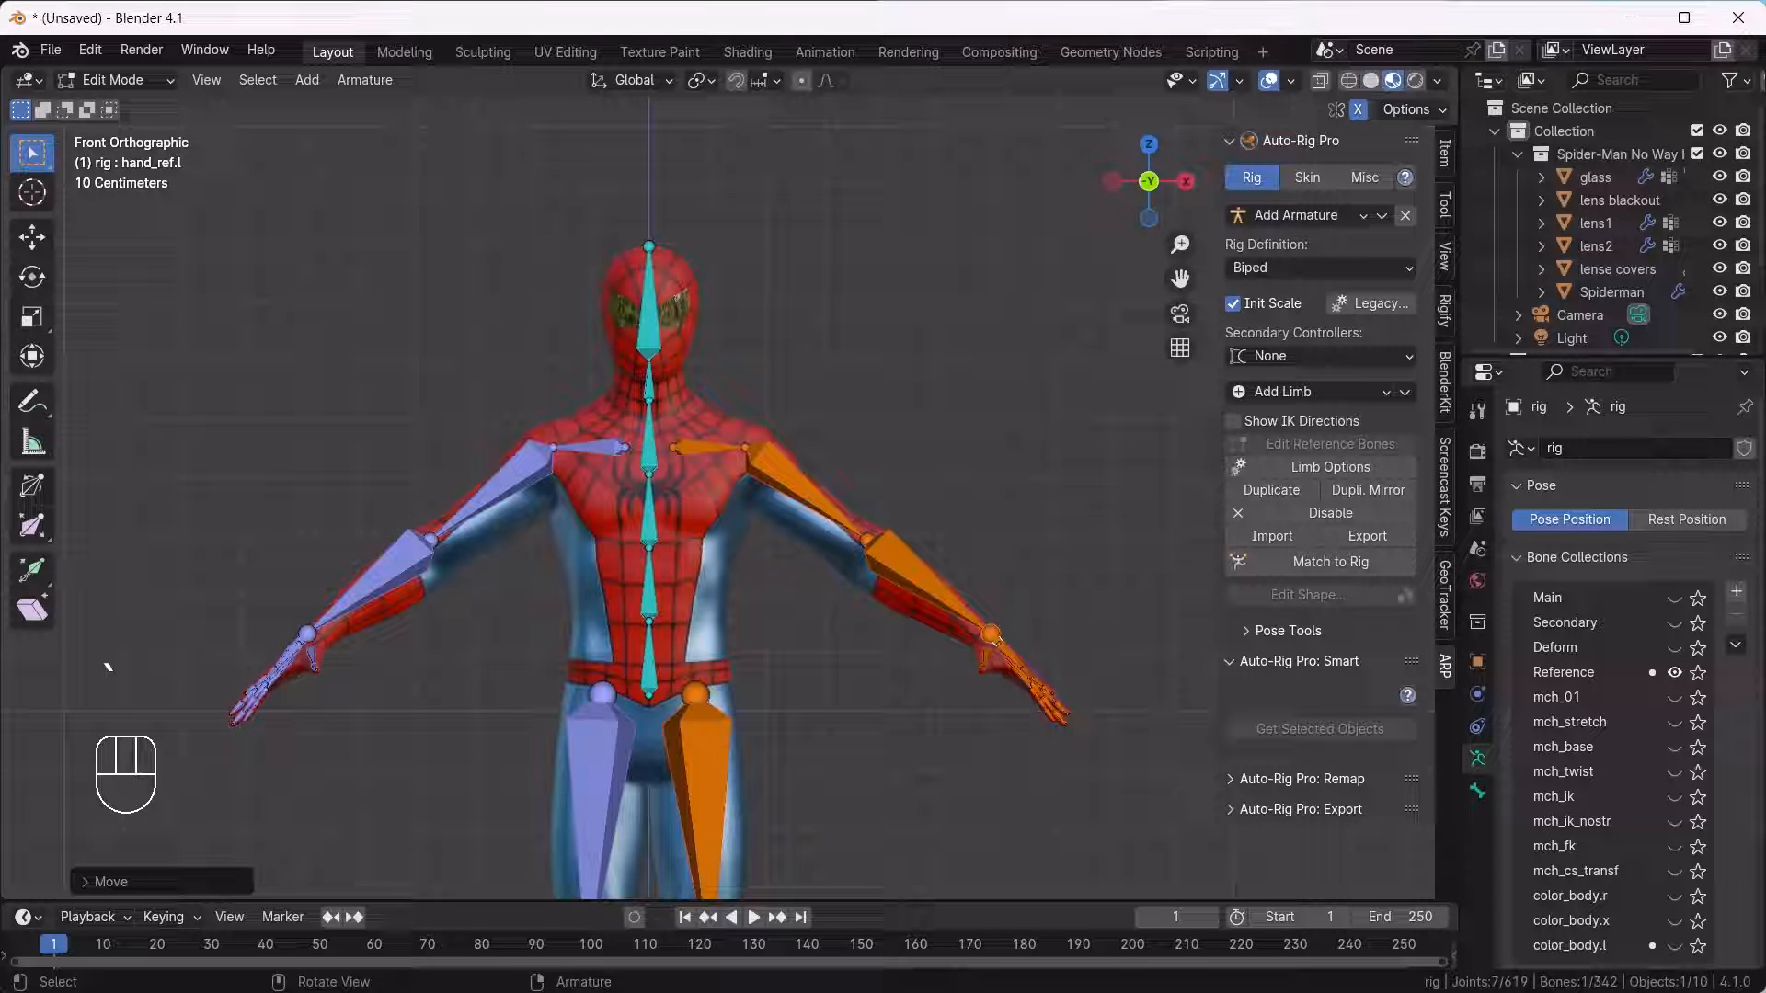
Move the right foot's three small bank and heel reference bones slightly back along Y behind the heel.
shift+middle_drag(994, 640, 1007, 72)
middle_drag(828, 368, 980, 400)
scroll(919, 442, up, 3)
shift+middle_drag(828, 496, 938, 428)
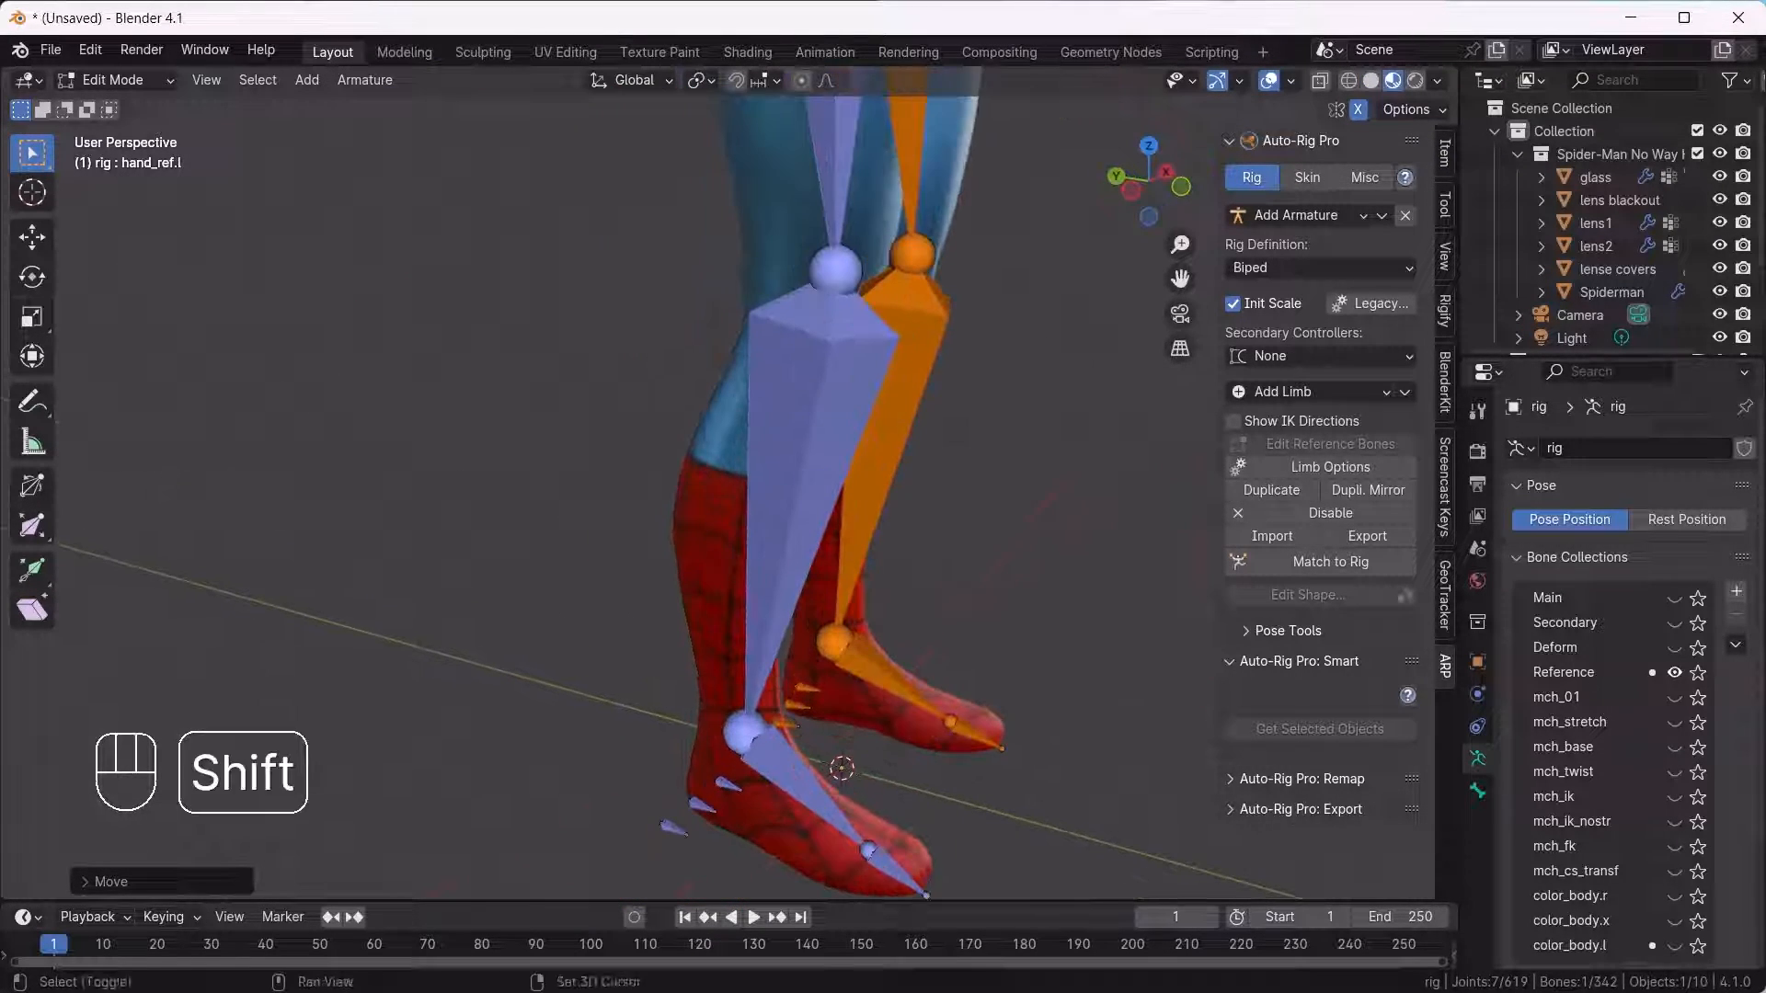
shift+middle_drag(864, 644, 890, 439)
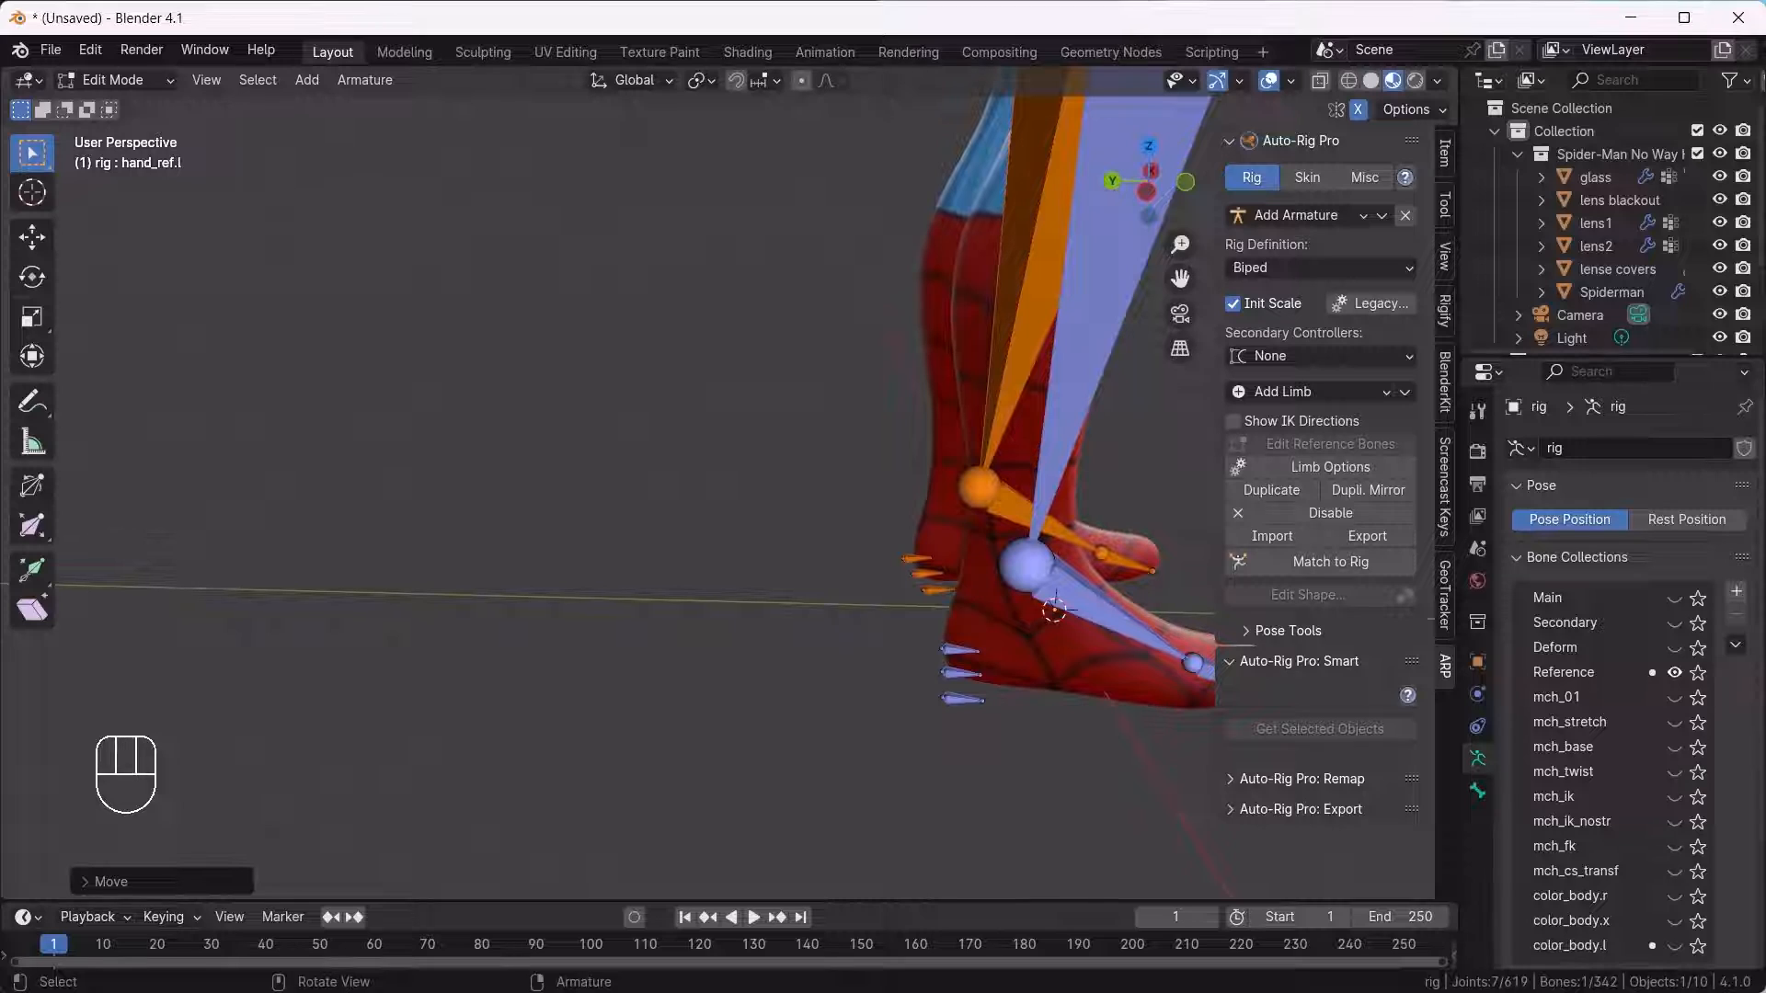
drag(914, 624, 1002, 756)
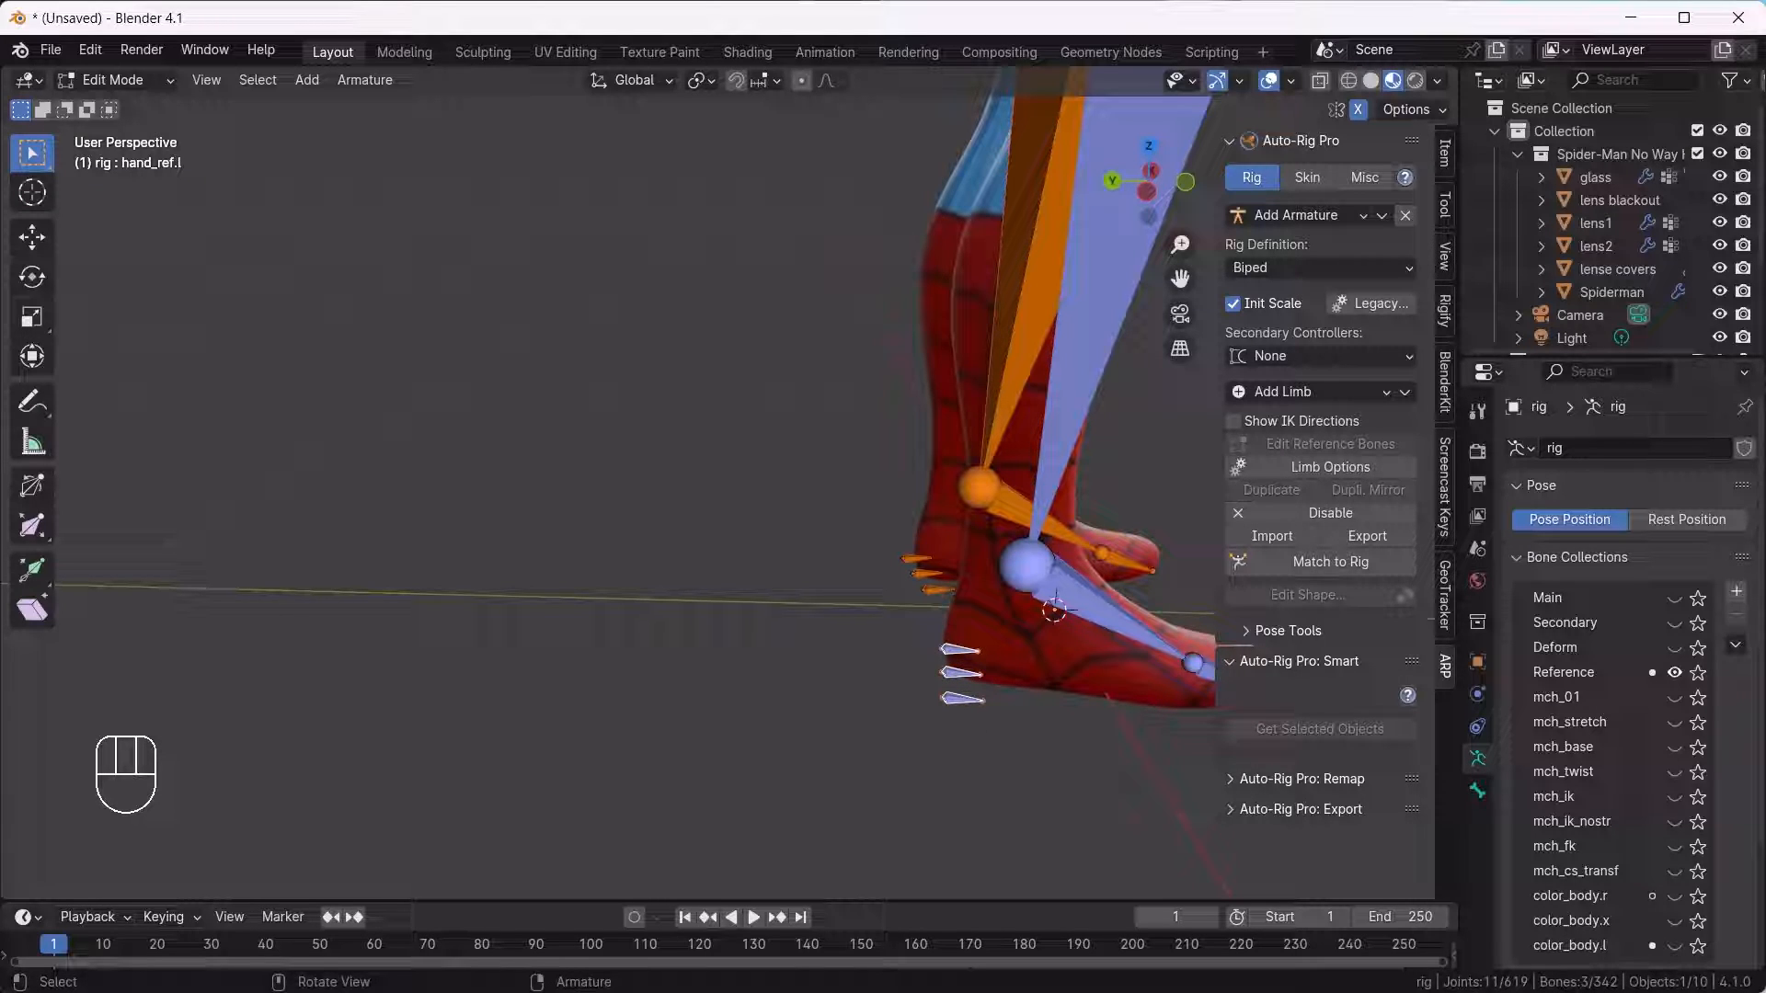
key(g)
key(y)
click(934, 692)
Examine the placement of the heel reference bones relative to the feet from the top and from behind.
key(grave)
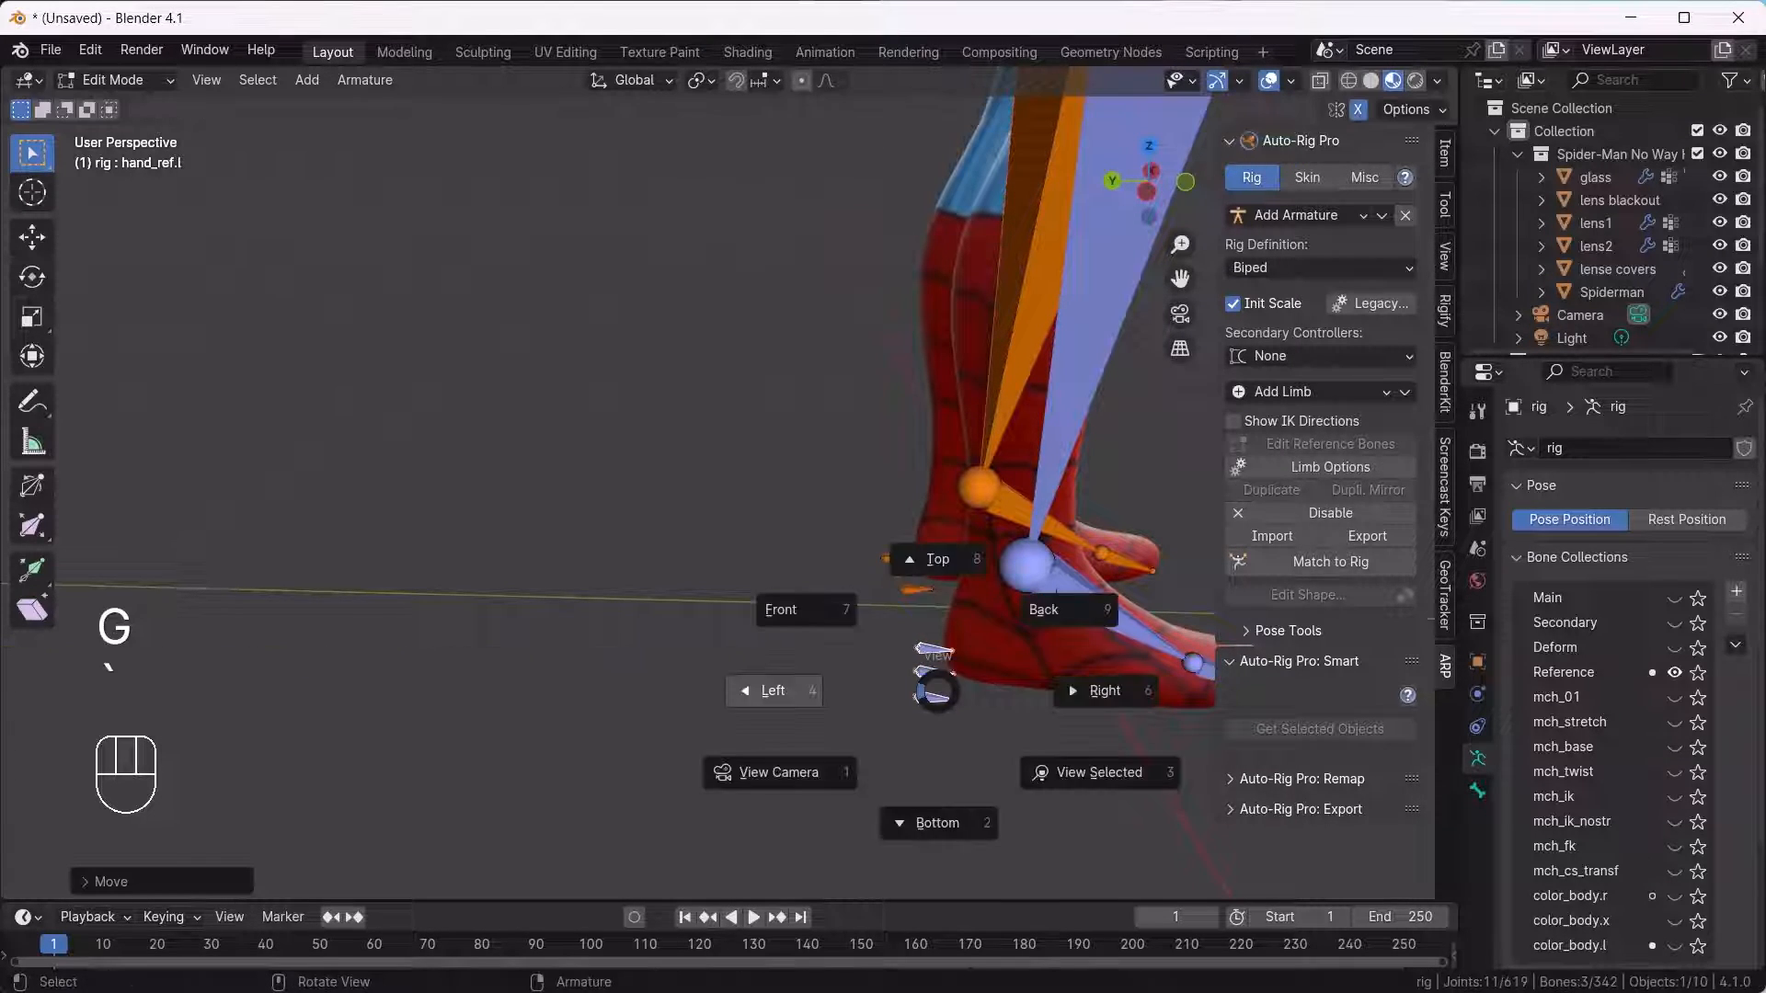
click(775, 692)
key(grave)
click(778, 596)
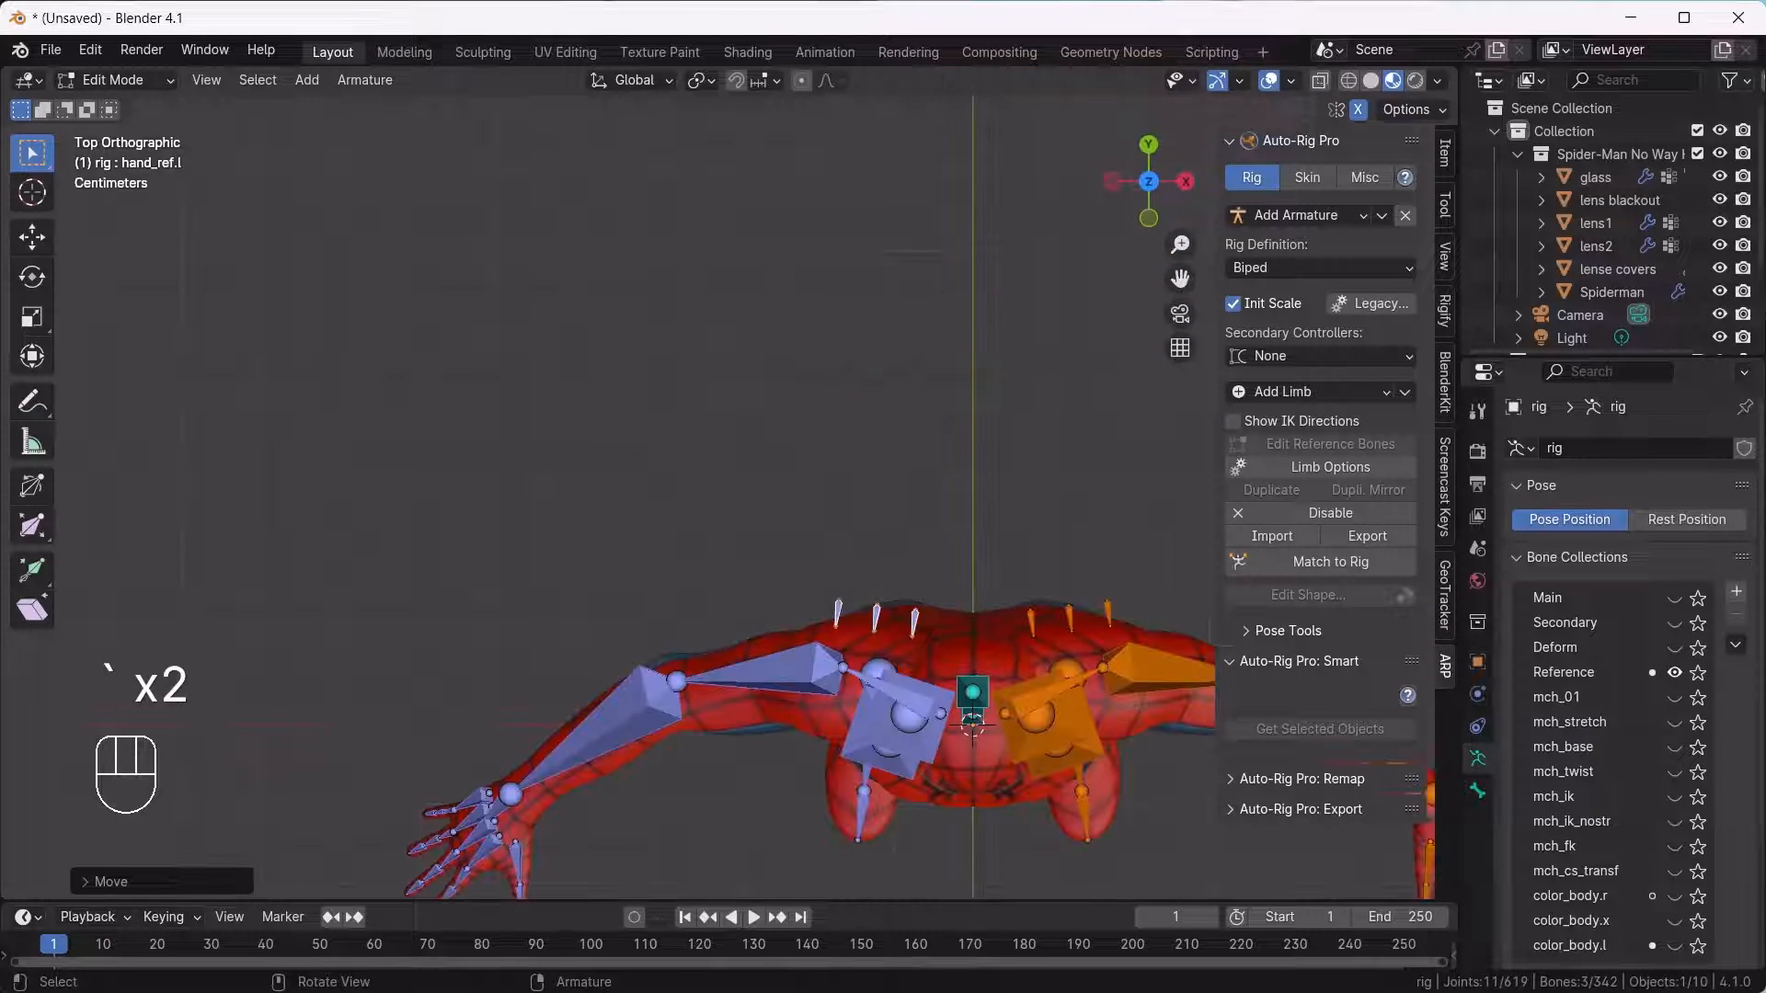
scroll(902, 552, up, 4)
shift+middle_drag(902, 552, 966, 451)
scroll(975, 451, down, 3)
shift+middle_drag(855, 497, 796, 520)
scroll(856, 487, up, 3)
Move the right foot's outer bank bone, foot_bank_01_ref.r, along X towards the heel bone.
click(793, 746)
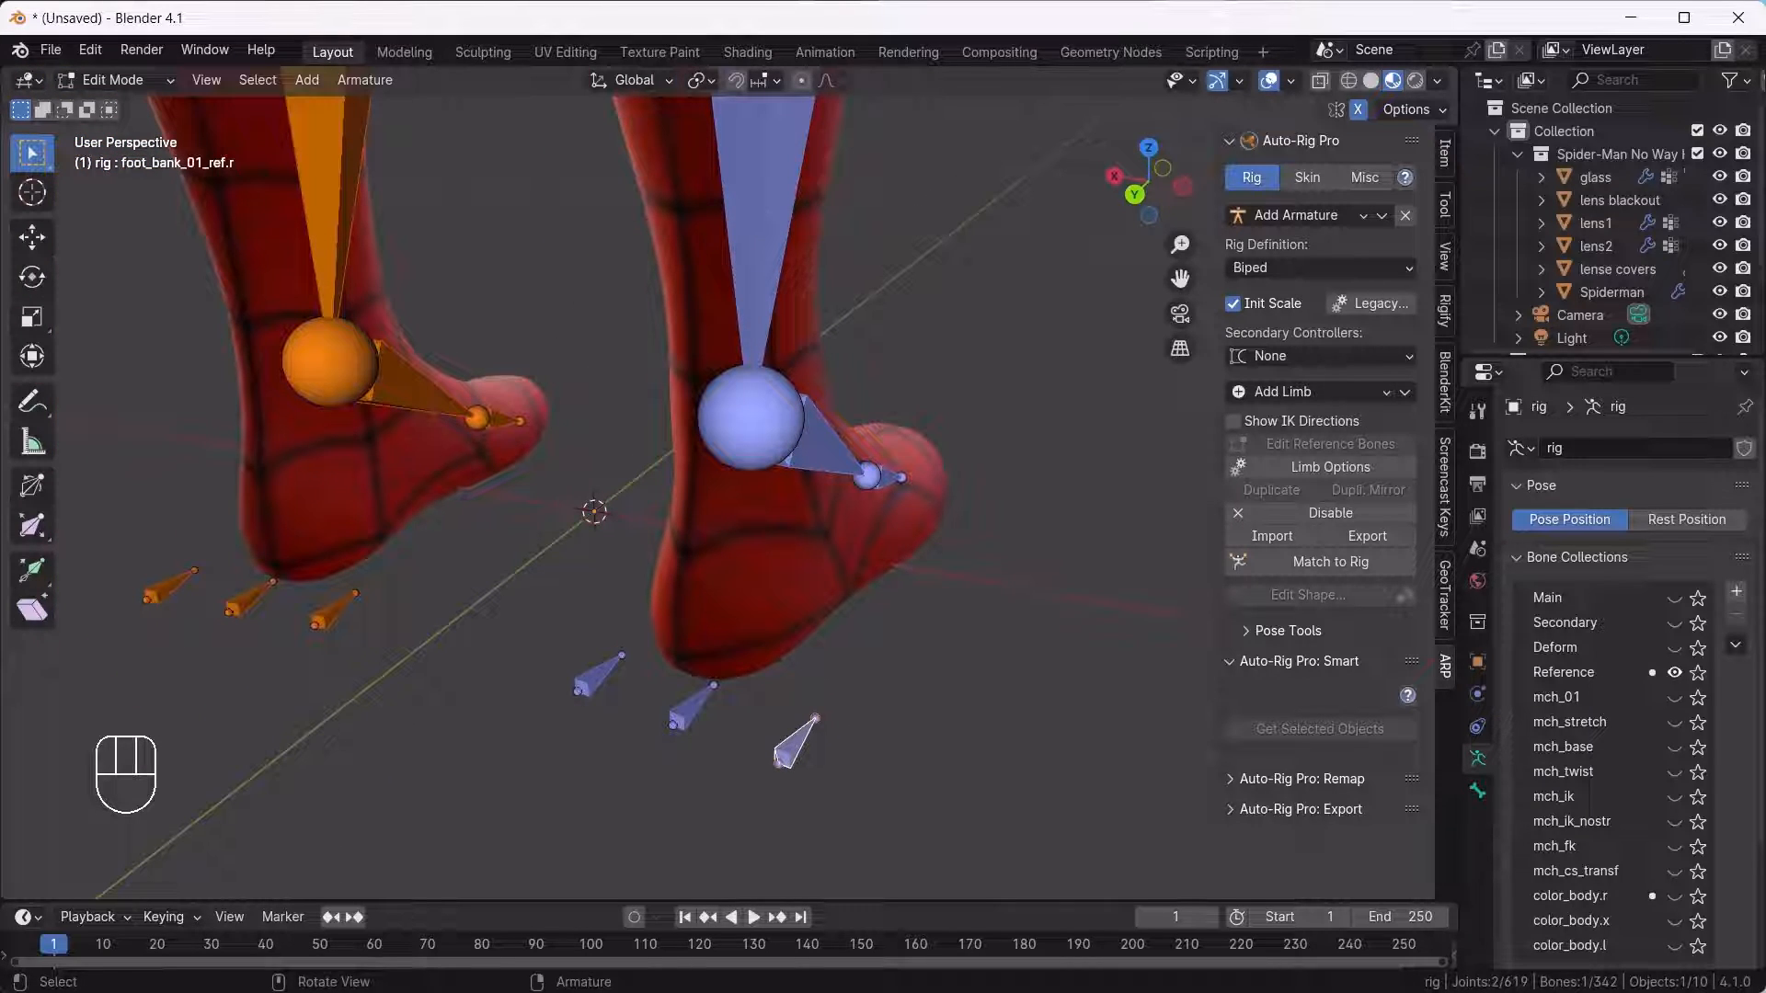
key(g)
key(y)
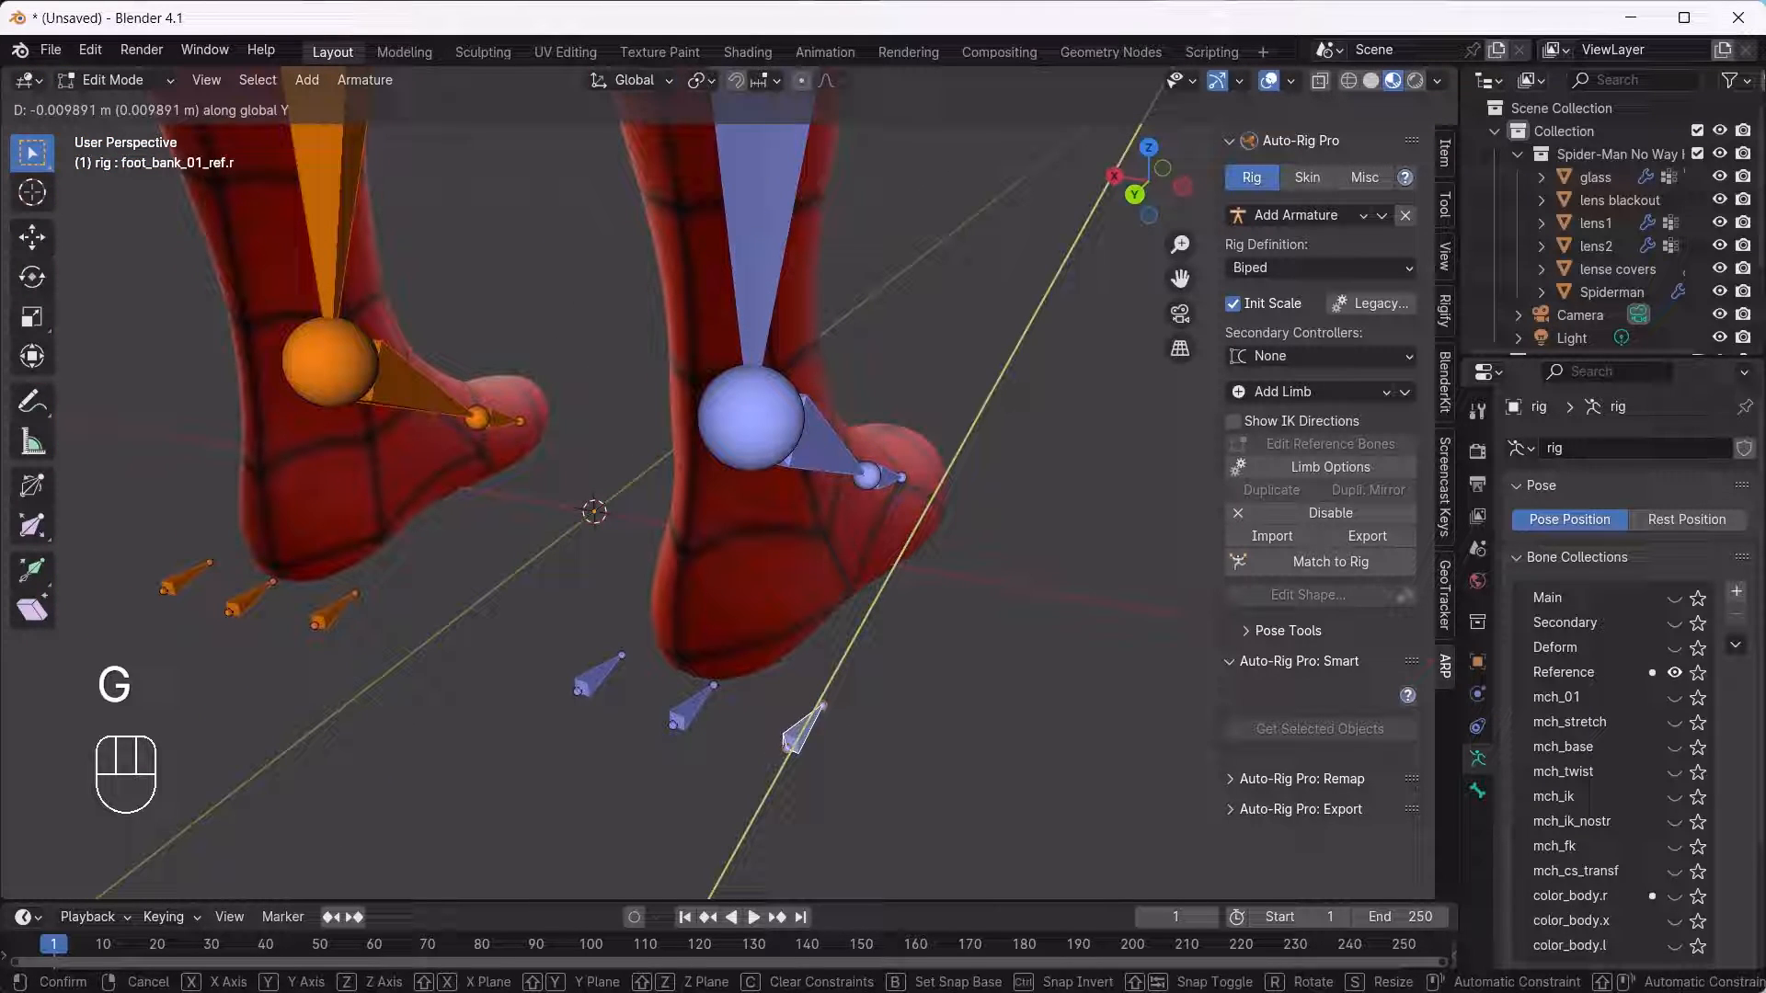
key(g)
key(x)
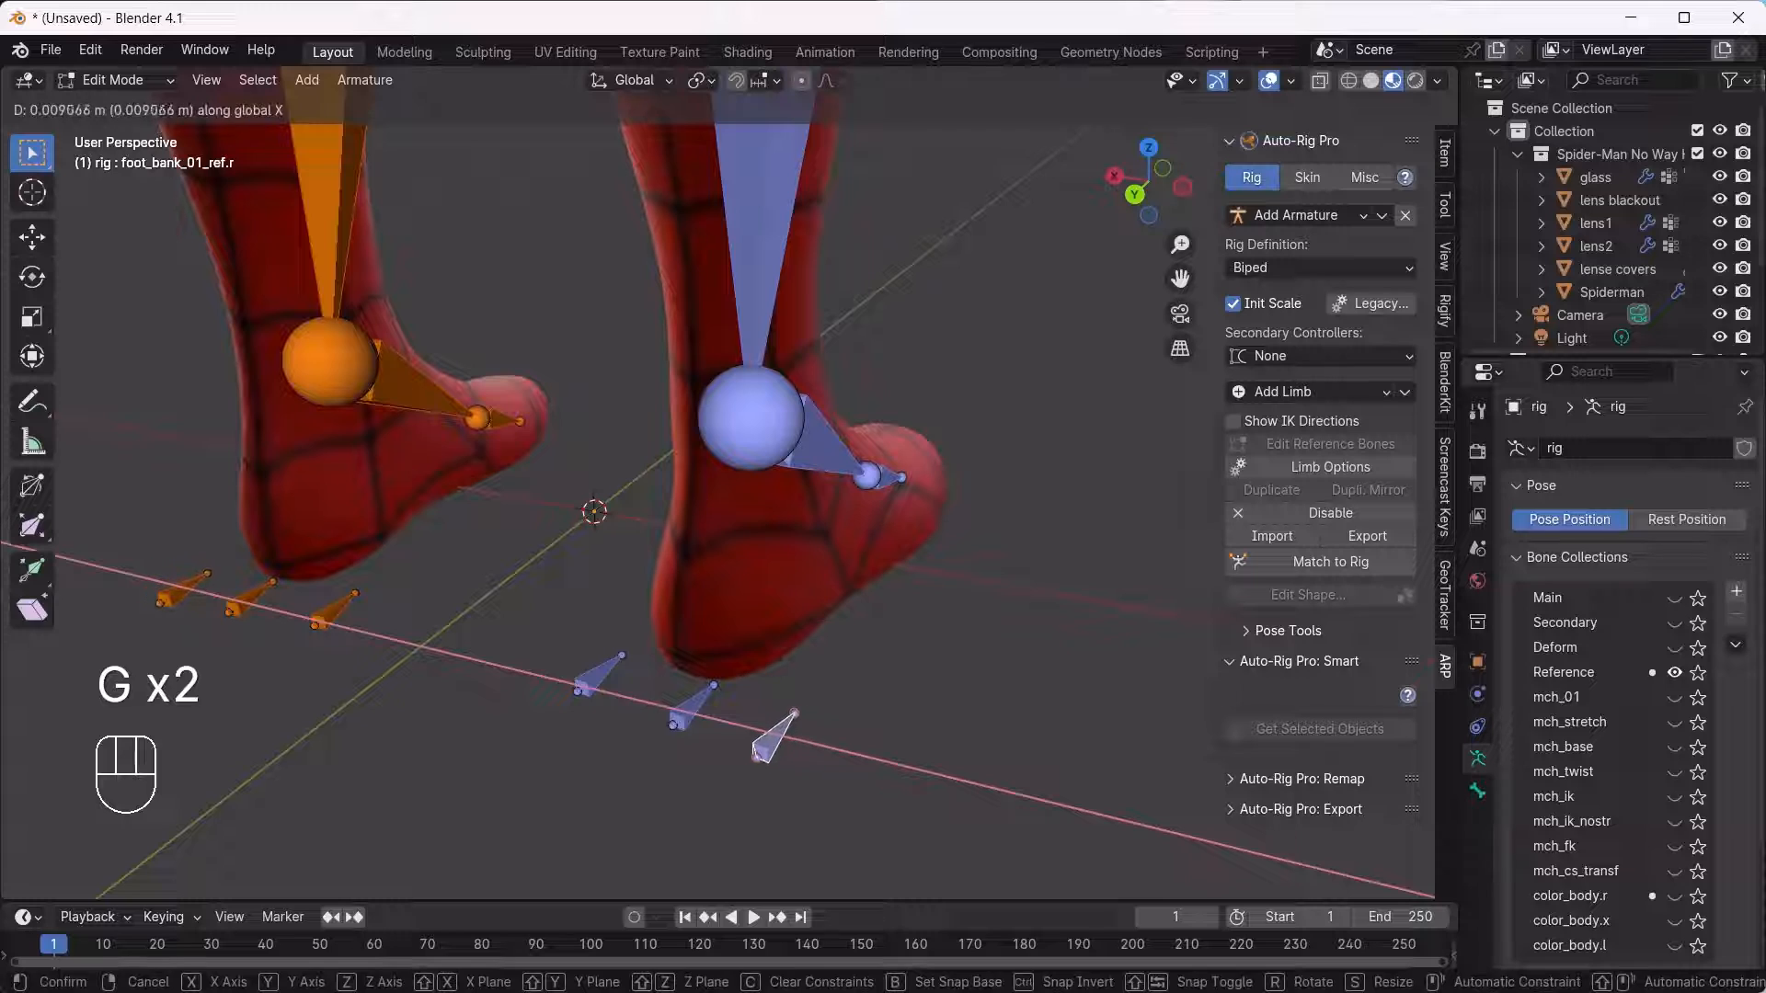
click(778, 742)
Move the right foot's inner bank bone, foot_bank_02_ref.r, slightly along X towards the heel bone.
click(600, 678)
key(g)
key(x)
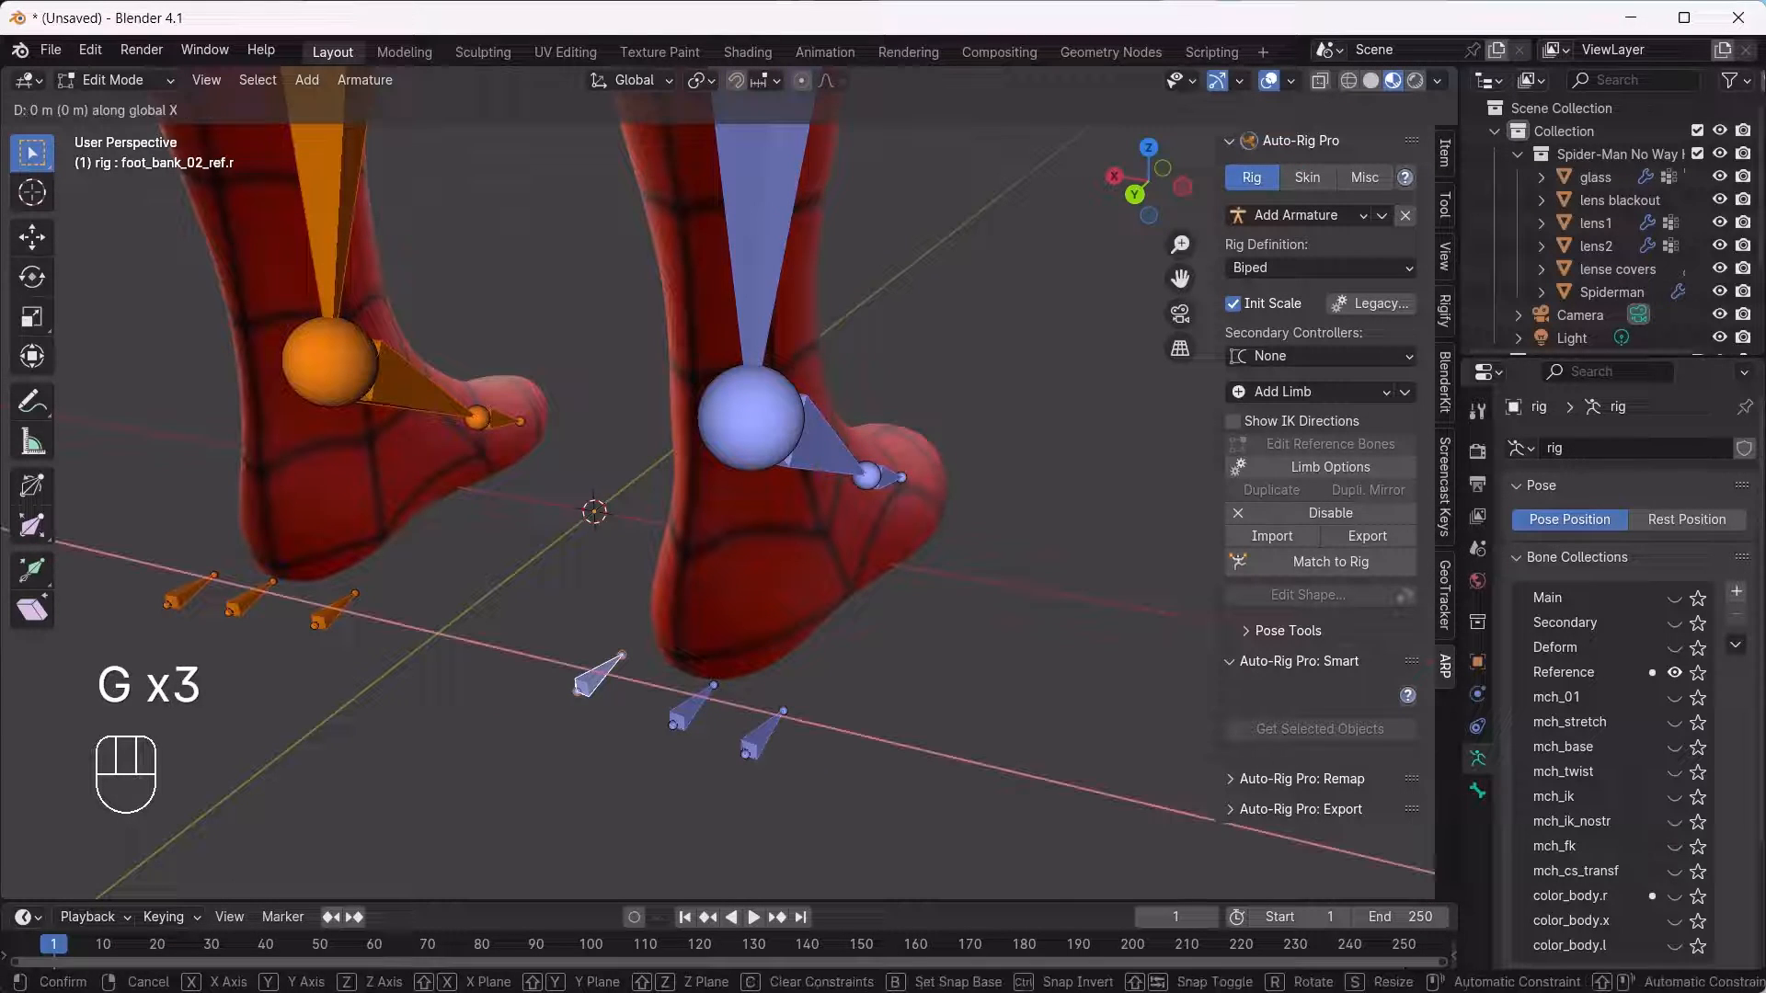
click(614, 680)
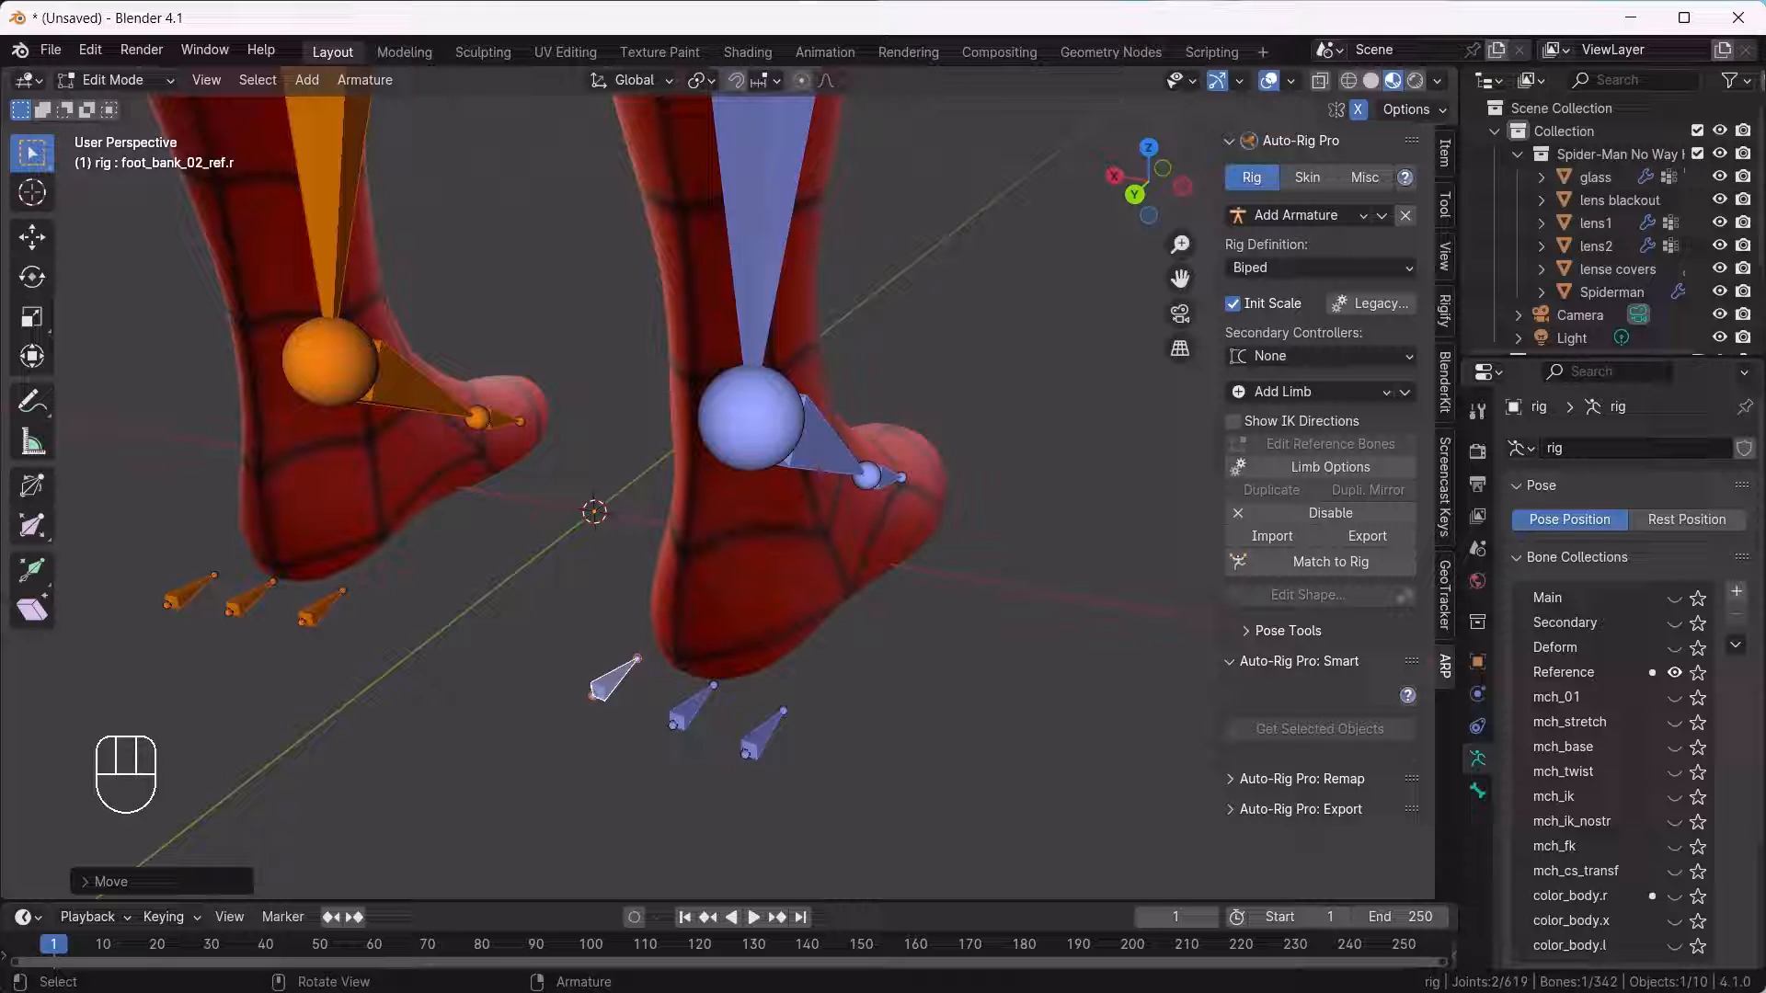
Leave bone editing and run Match to Rig, accepting scale compensation for the current actions.
key(Tab)
scroll(836, 660, down, 3)
middle_drag(819, 676, 911, 682)
shift+middle_drag(910, 683, 920, 738)
scroll(920, 738, down, 3)
middle_drag(920, 738, 580, 825)
scroll(789, 800, down, 3)
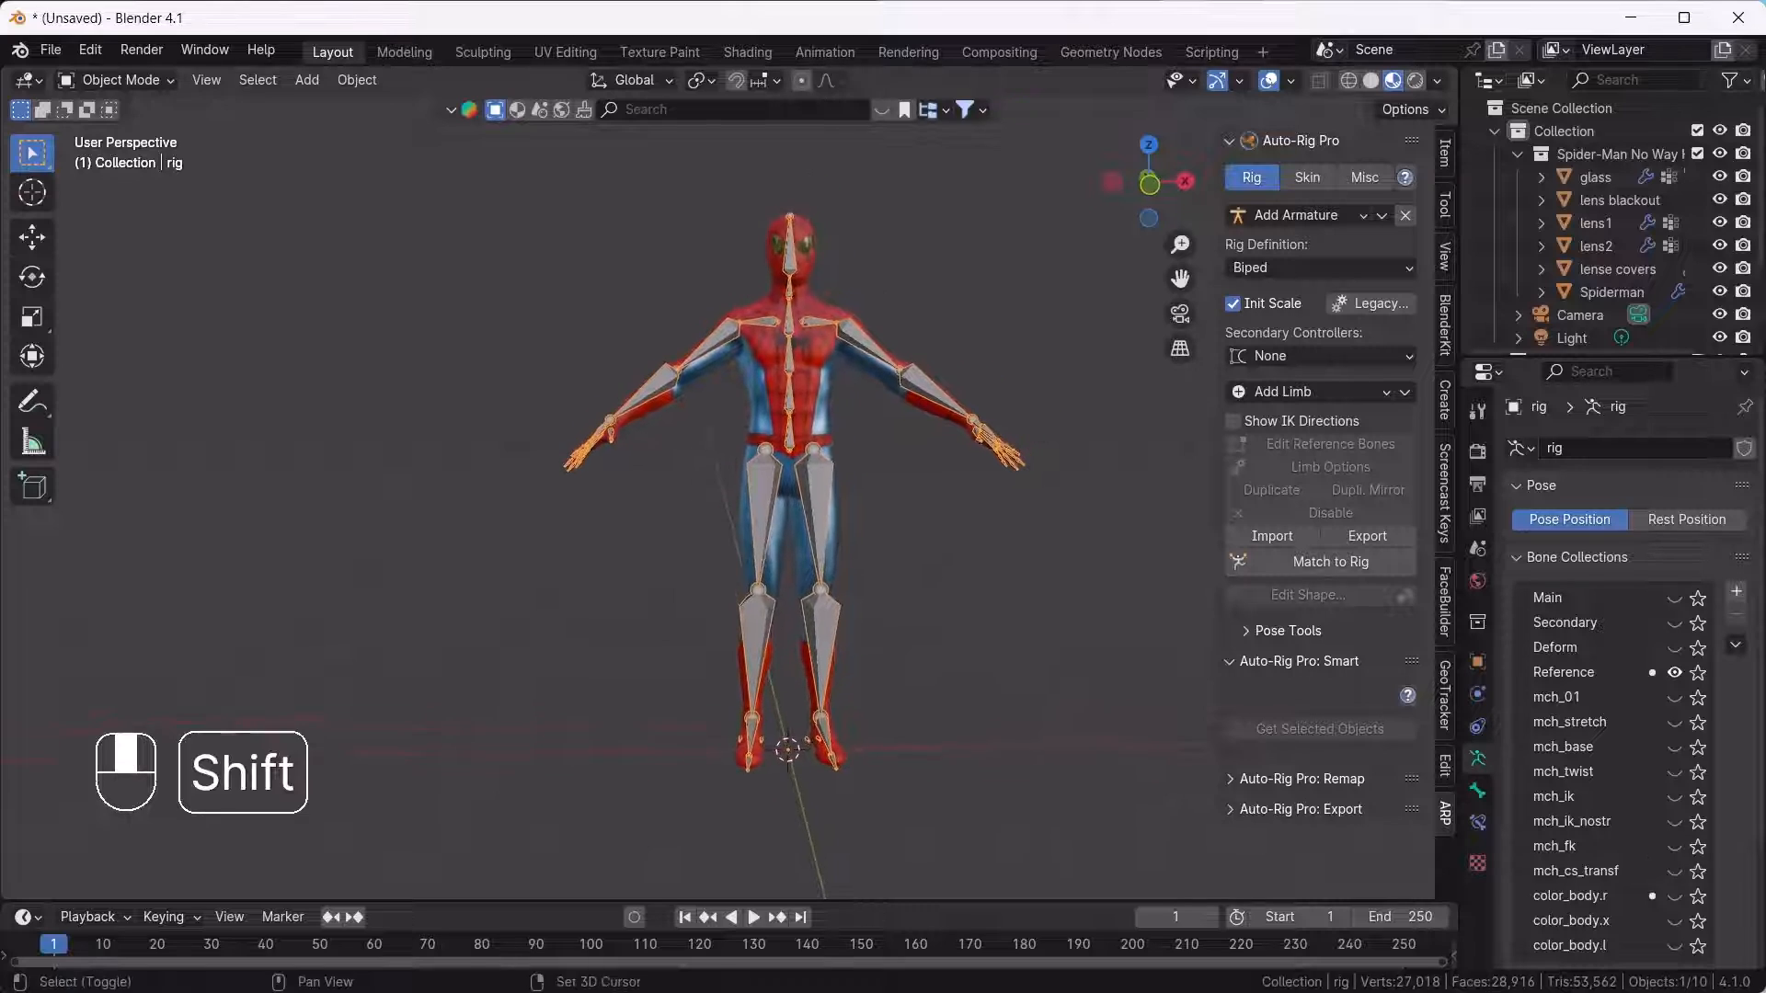
click(1331, 561)
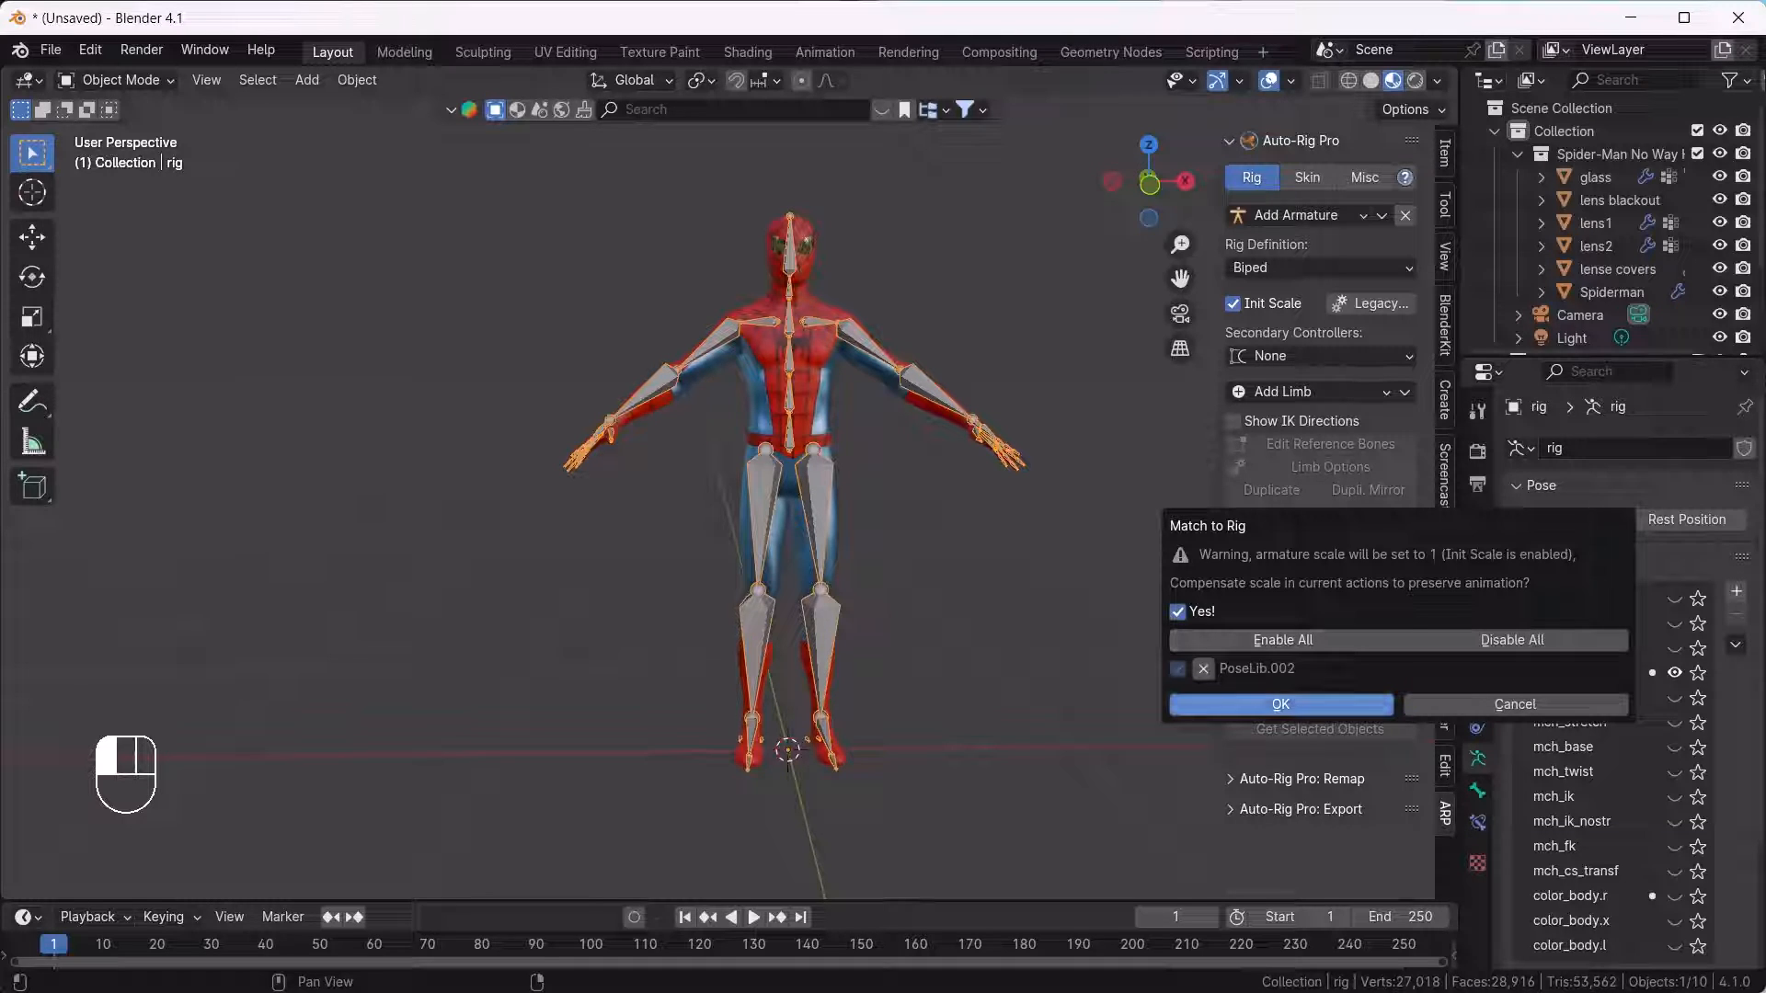
click(1281, 705)
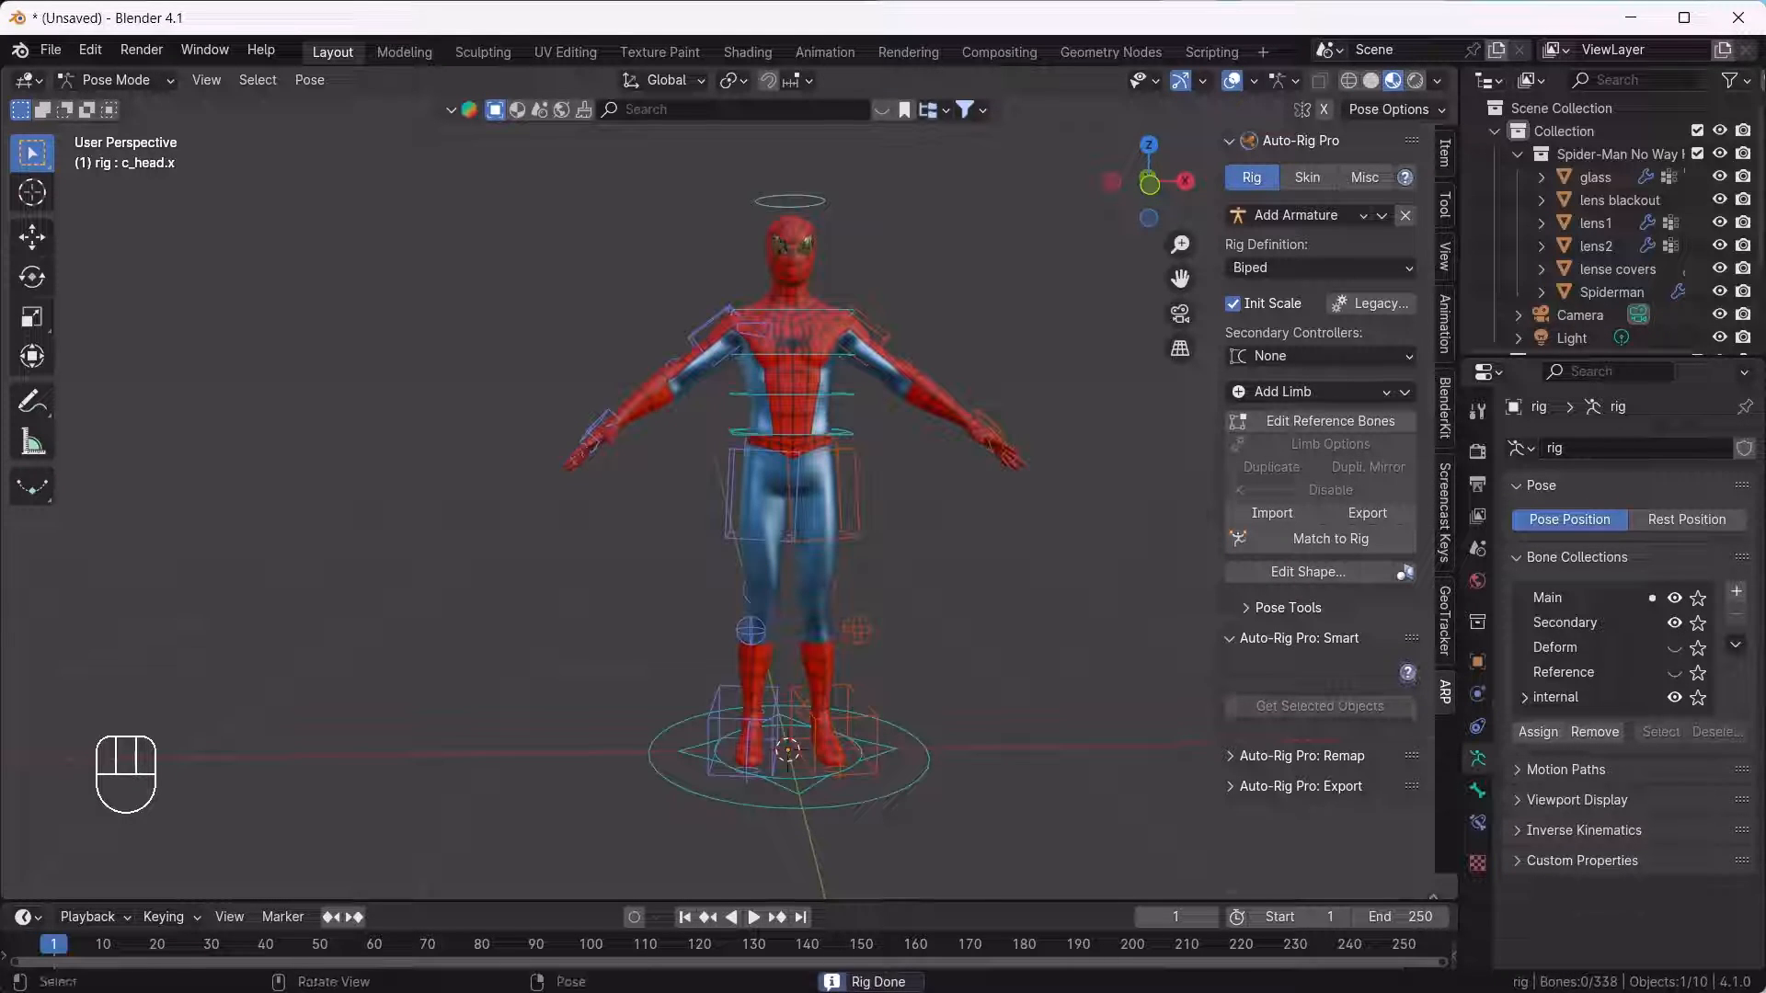
Examine the rig controllers around the character's head, torso and arms.
middle_drag(809, 478, 768, 577)
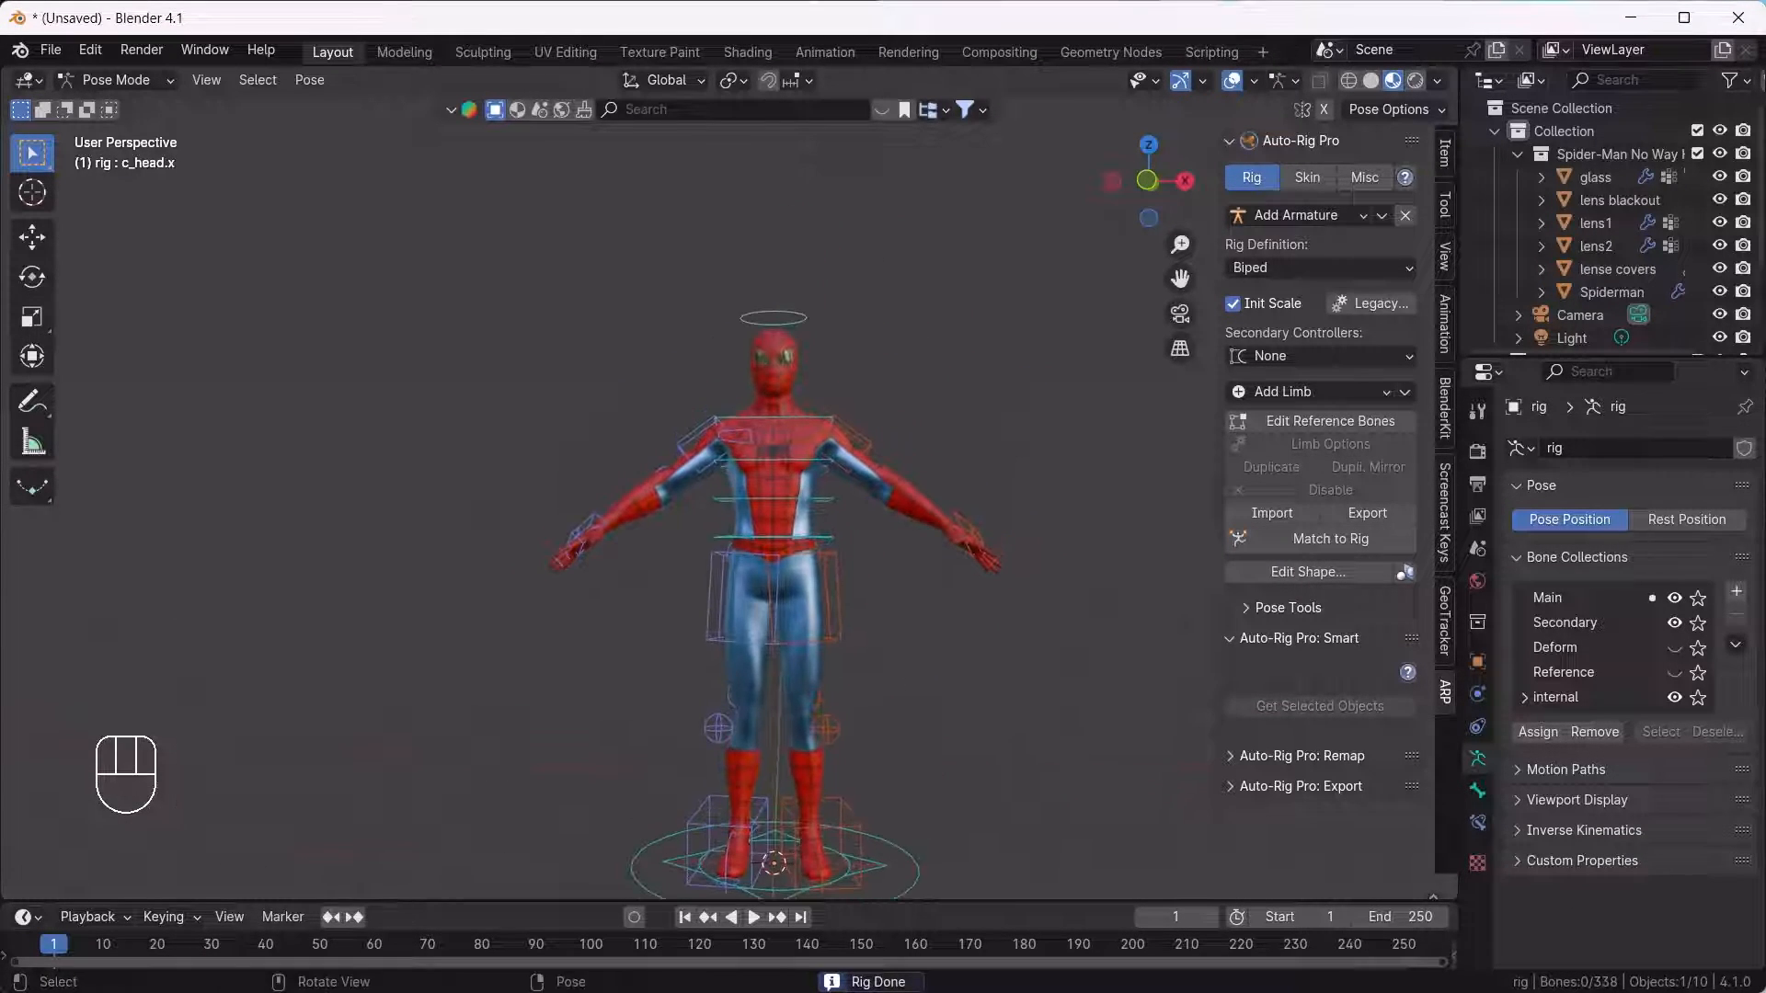
scroll(713, 533, up, 4)
scroll(507, 541, up, 4)
scroll(547, 550, down, 5)
shift+middle_drag(635, 534, 571, 544)
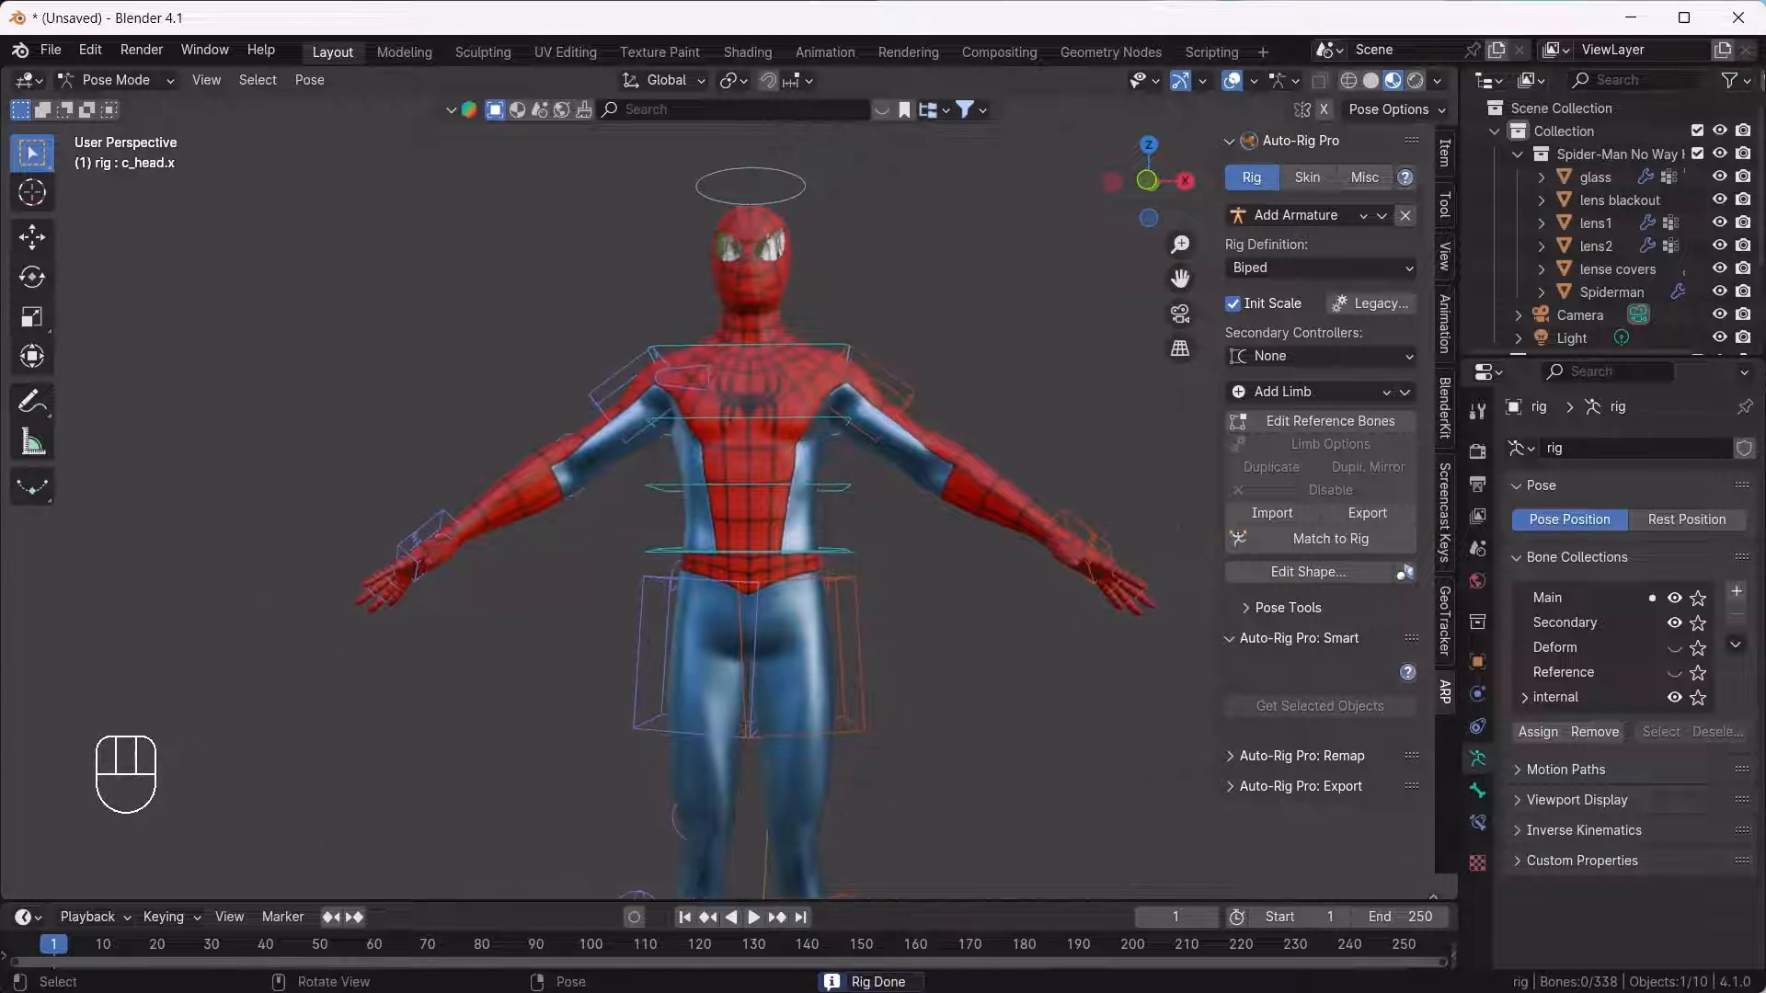
middle_drag(699, 497, 591, 540)
shift+middle_drag(784, 391, 736, 453)
mouse_move(736, 453)
middle_down()
mouse_move(651, 450)
mouse_move(732, 450)
middle_up()
Switch to Object Mode in front view and select all the character's meshes together with the rig.
key(grave)
click(600, 370)
scroll(698, 443, down, 3)
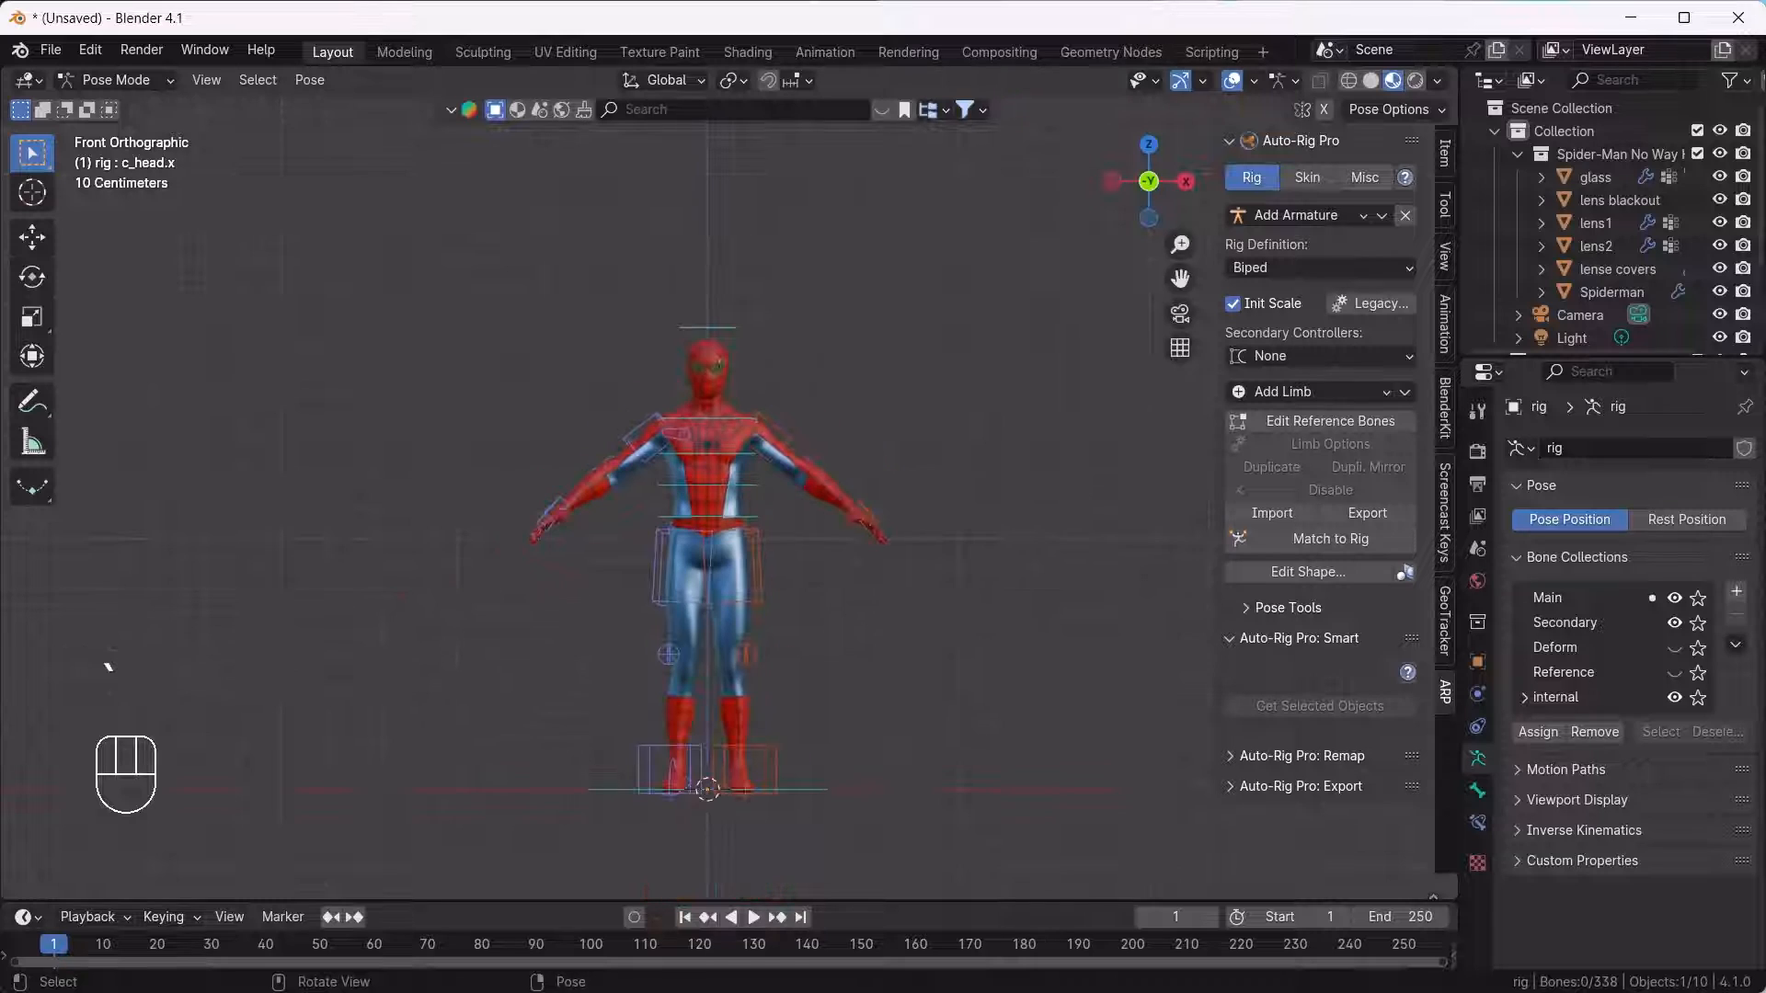
key(ctrl+Tab)
drag(498, 262, 979, 862)
scroll(721, 351, up, 1)
scroll(699, 349, up, 2)
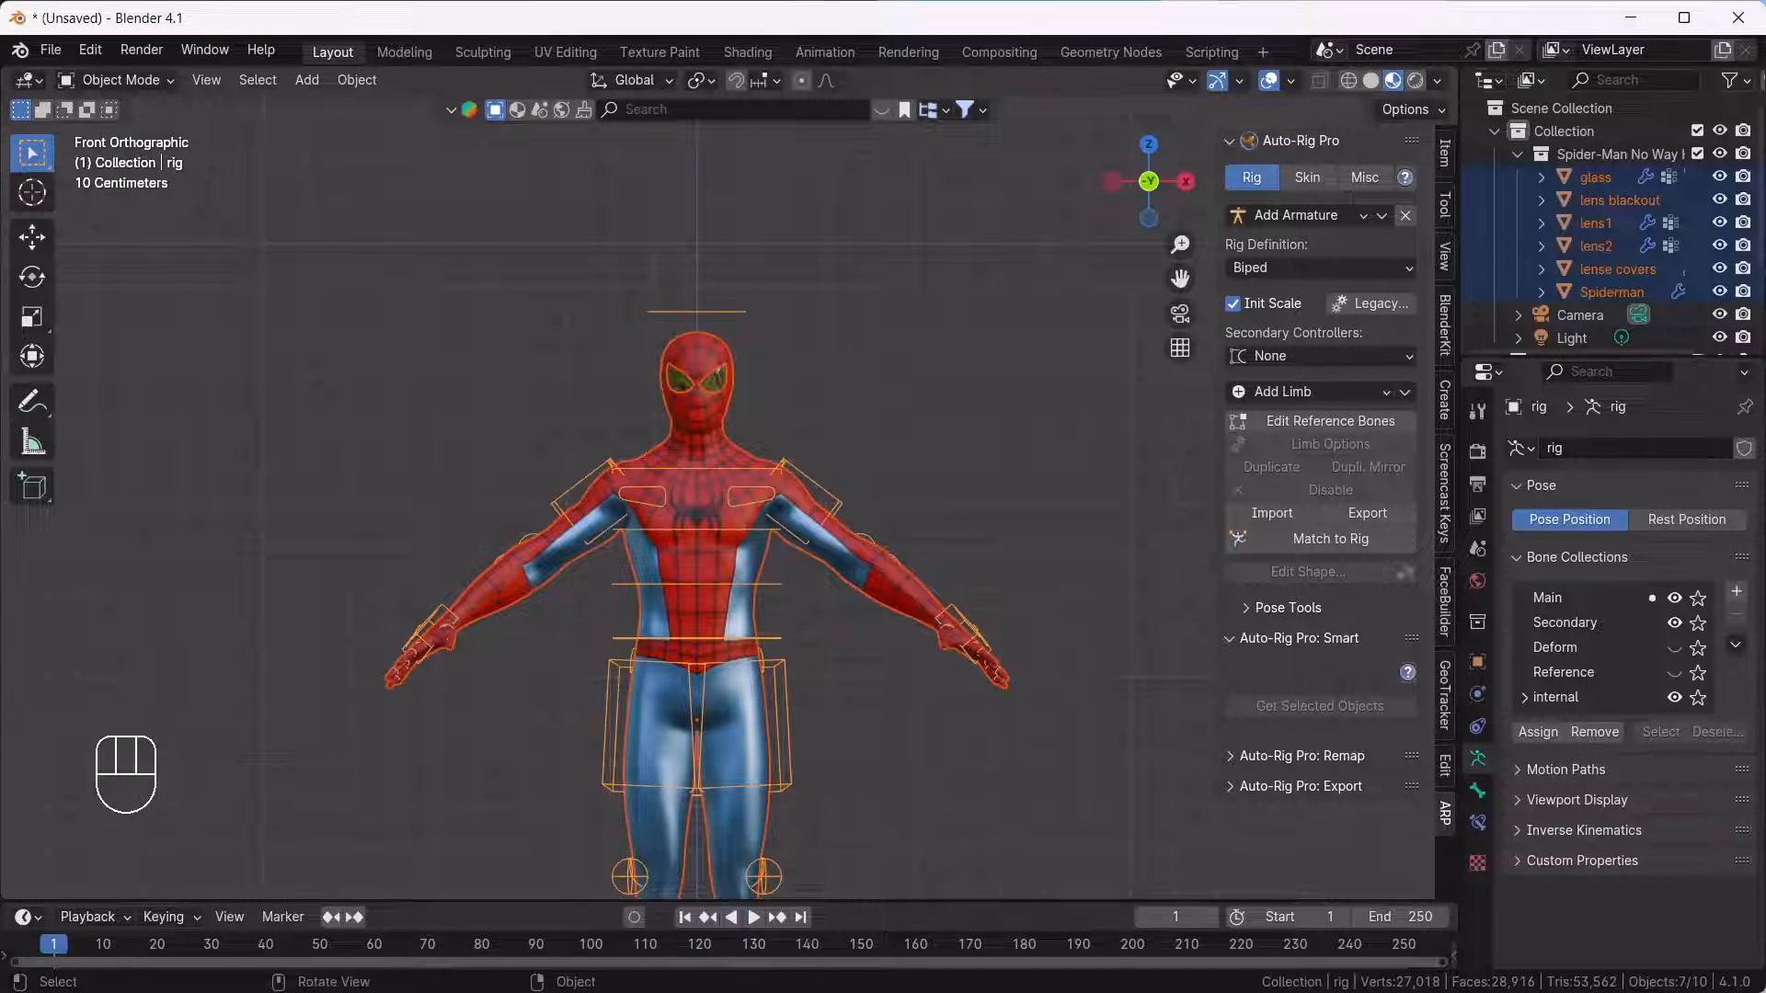
Bind the selected meshes to the rig using the Heat Maps skinning engine.
click(1307, 178)
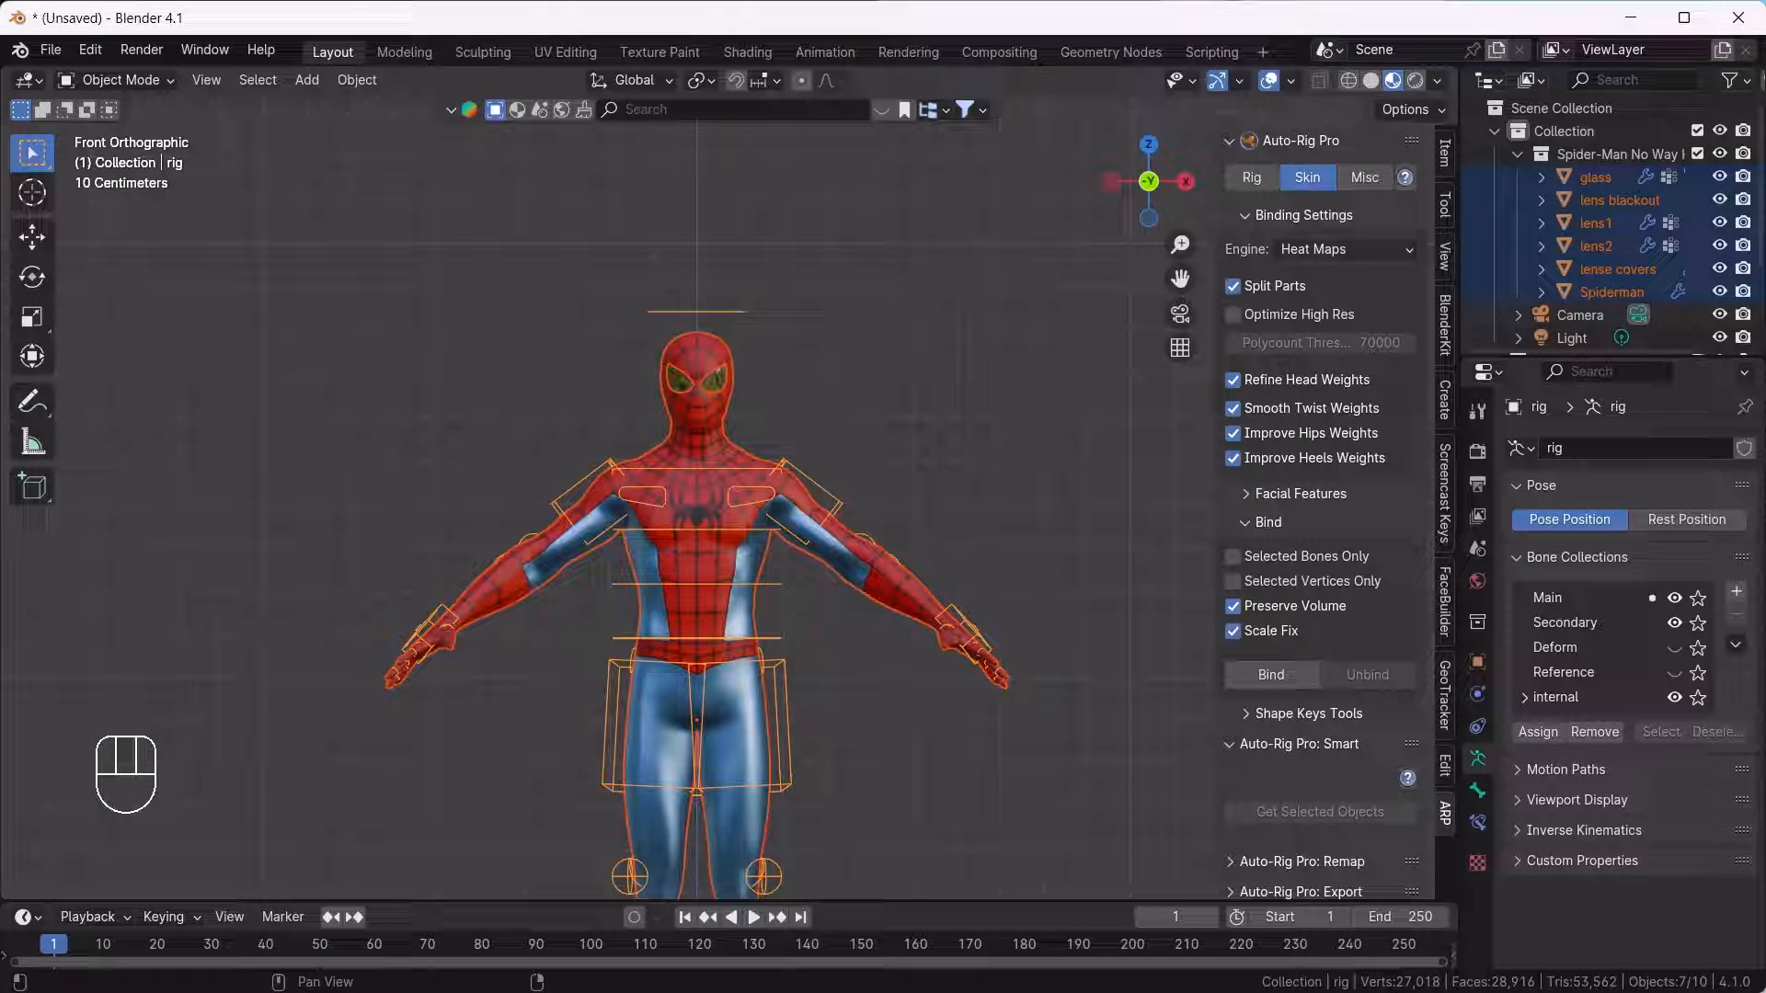
click(1343, 249)
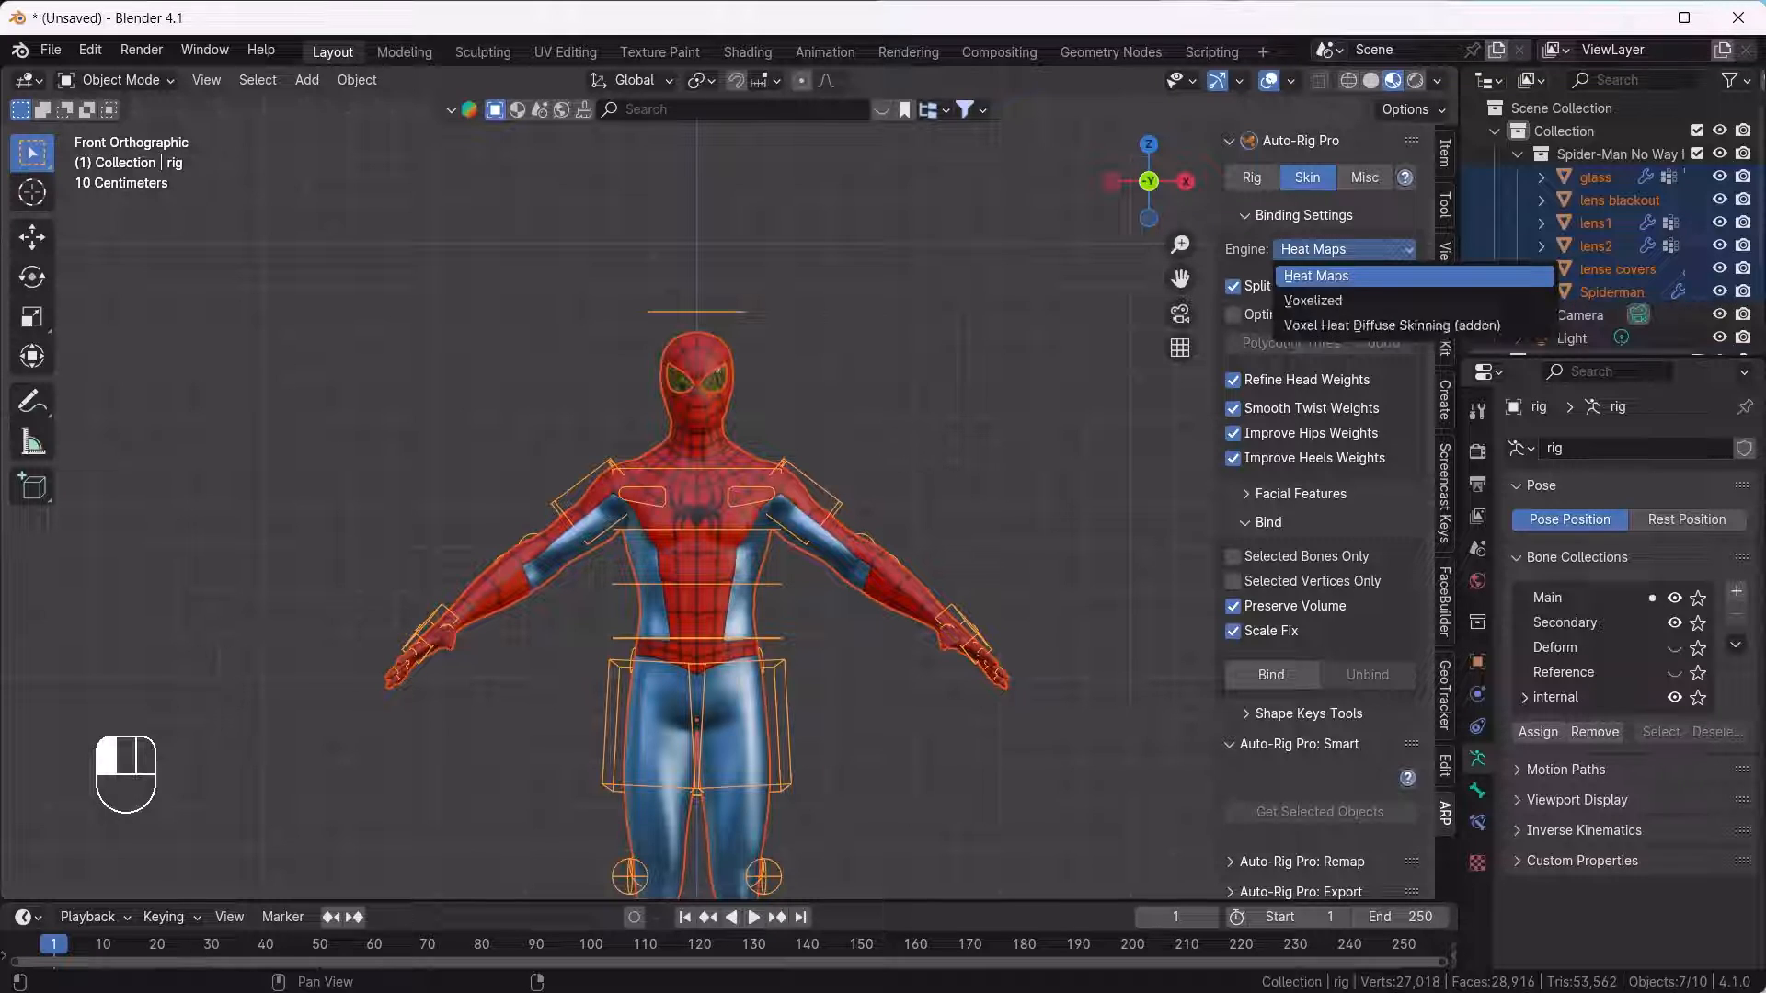
click(1316, 276)
scroll(1320, 515, down, 1)
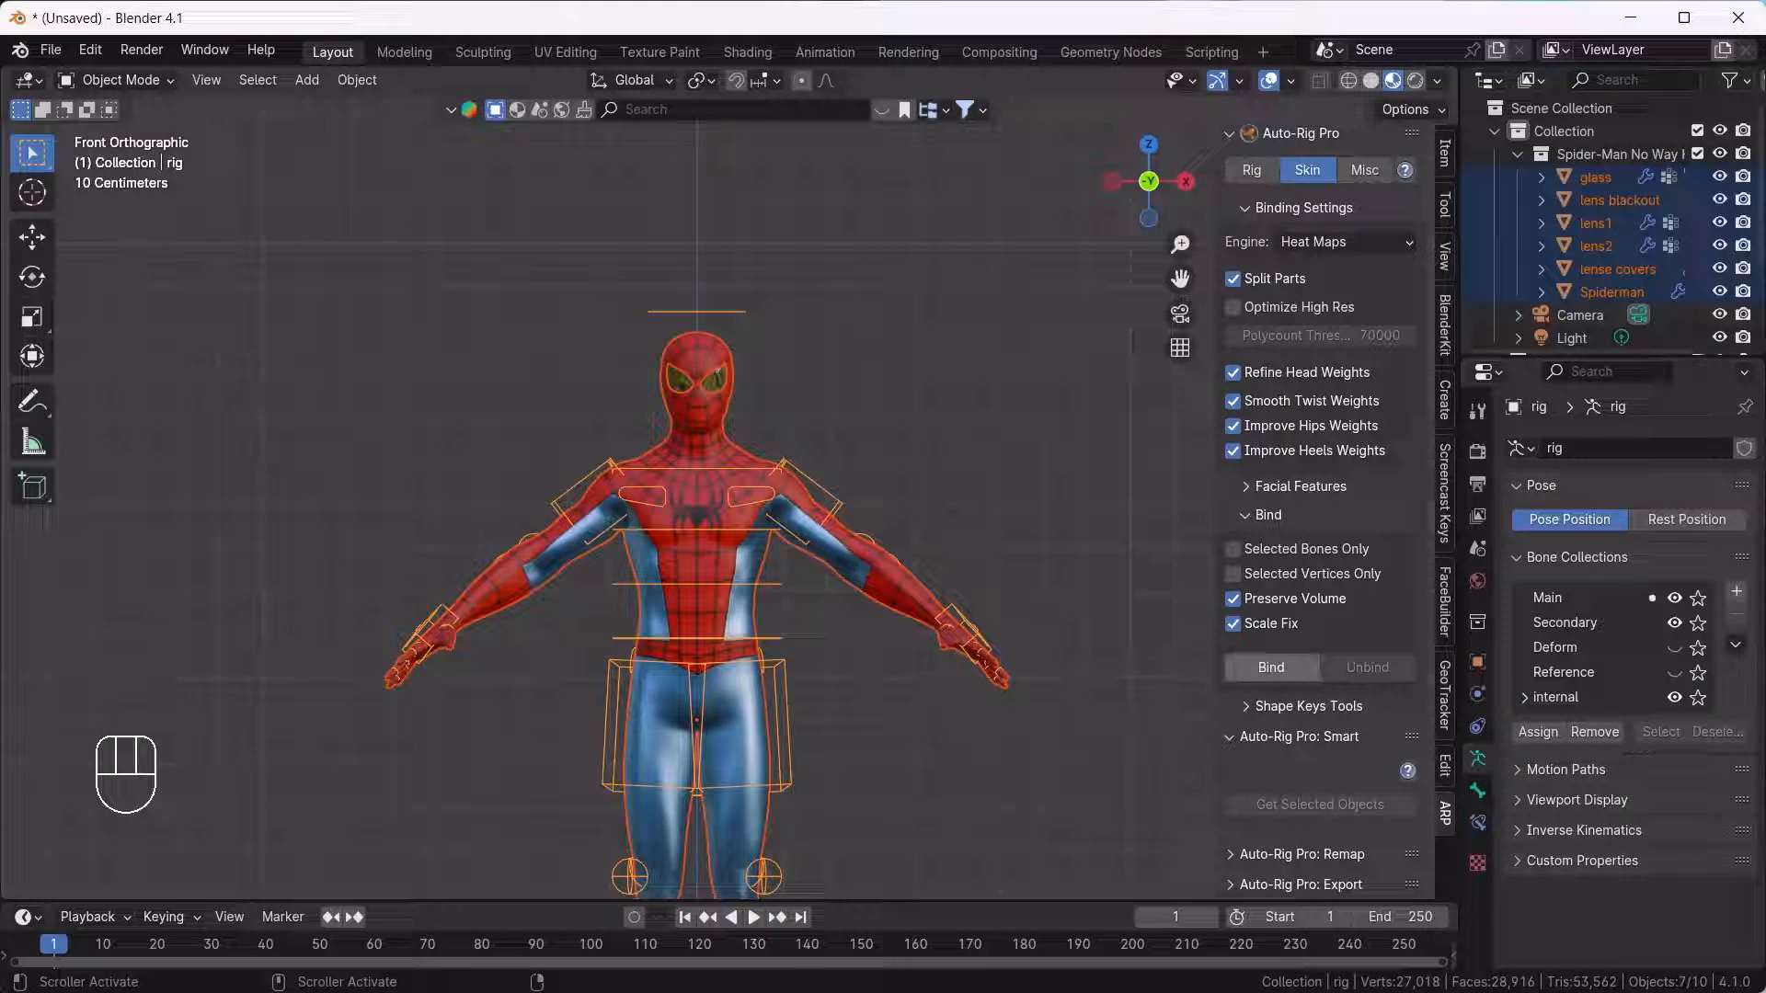
click(1272, 667)
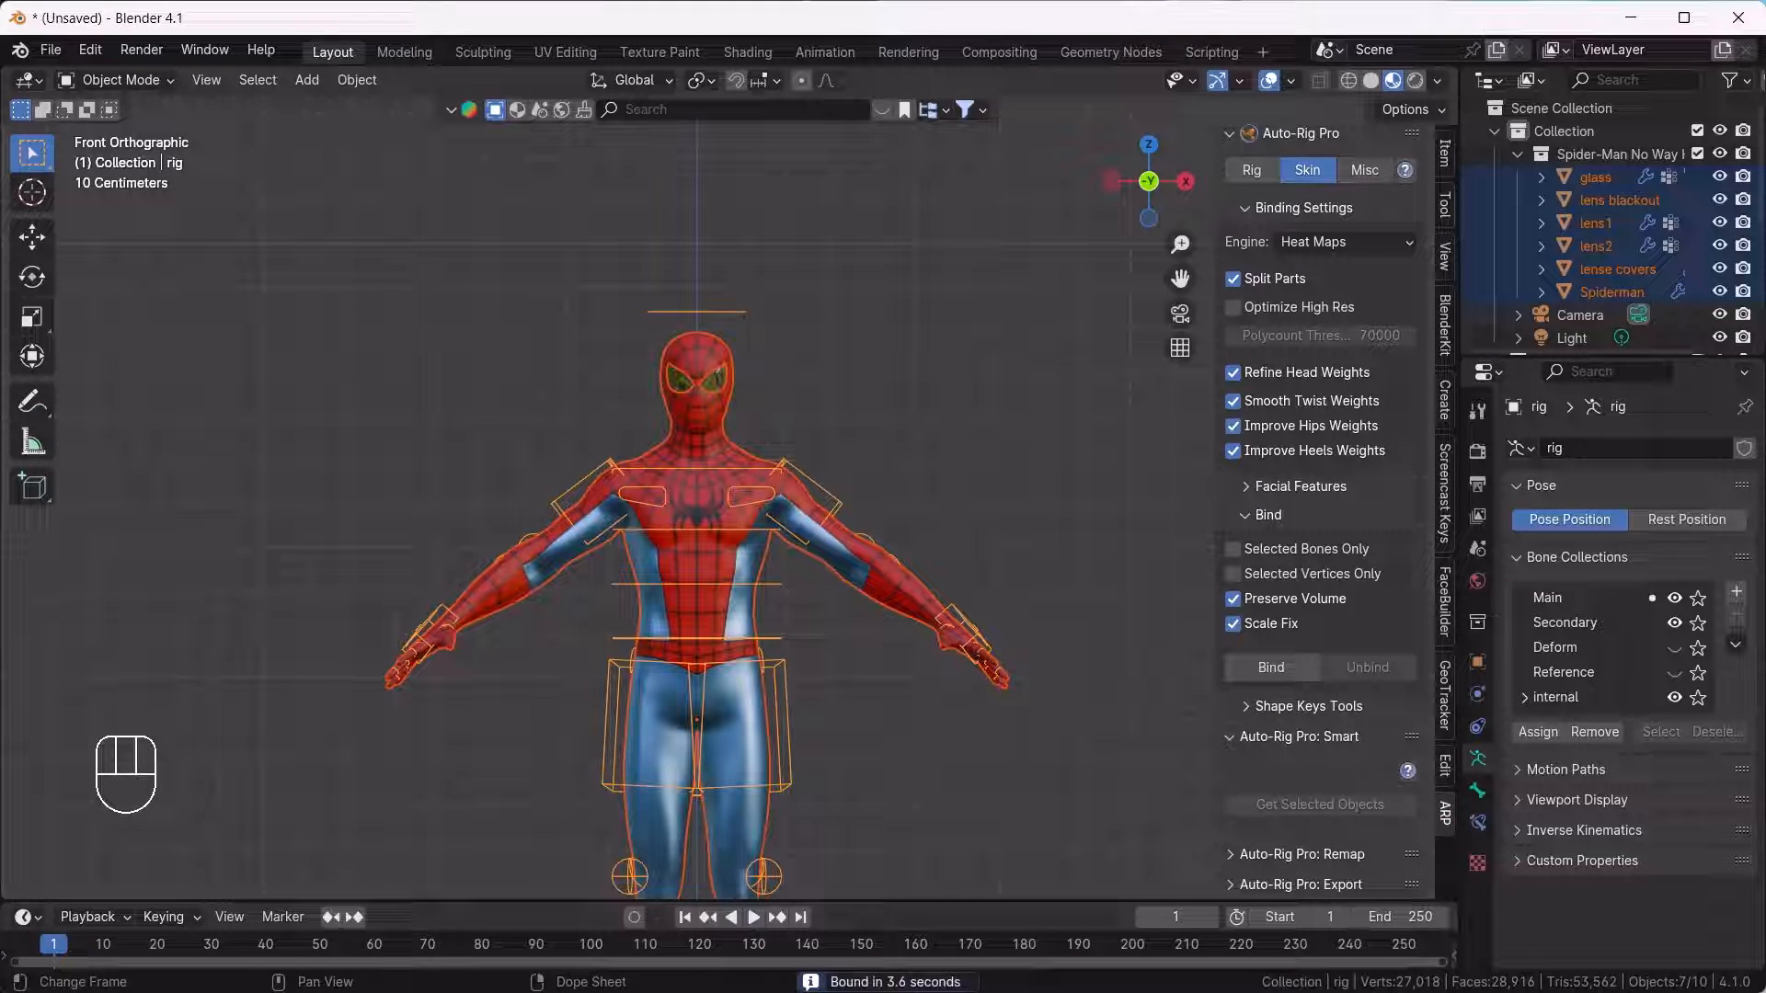
Deselect all the objects and switch the rig to Pose Mode.
scroll(835, 633, down, 4)
middle_drag(836, 633, 776, 555)
middle_drag(777, 554, 814, 563)
click(901, 552)
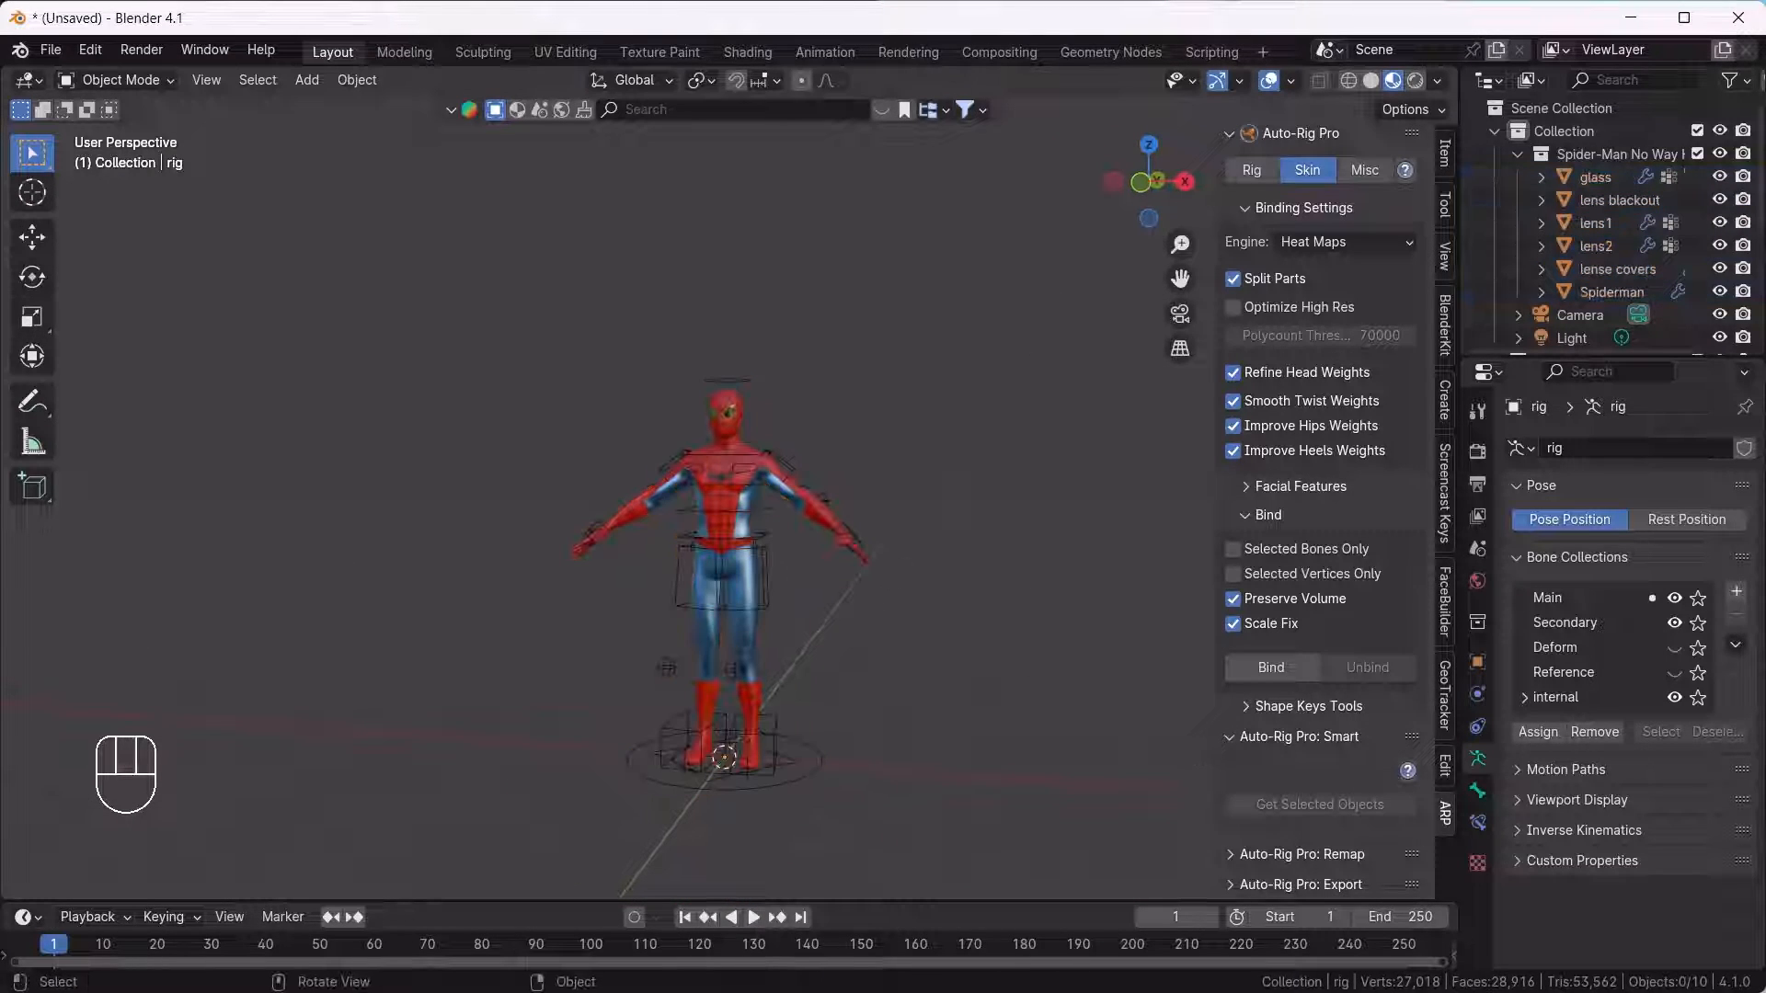
key(ctrl+Tab)
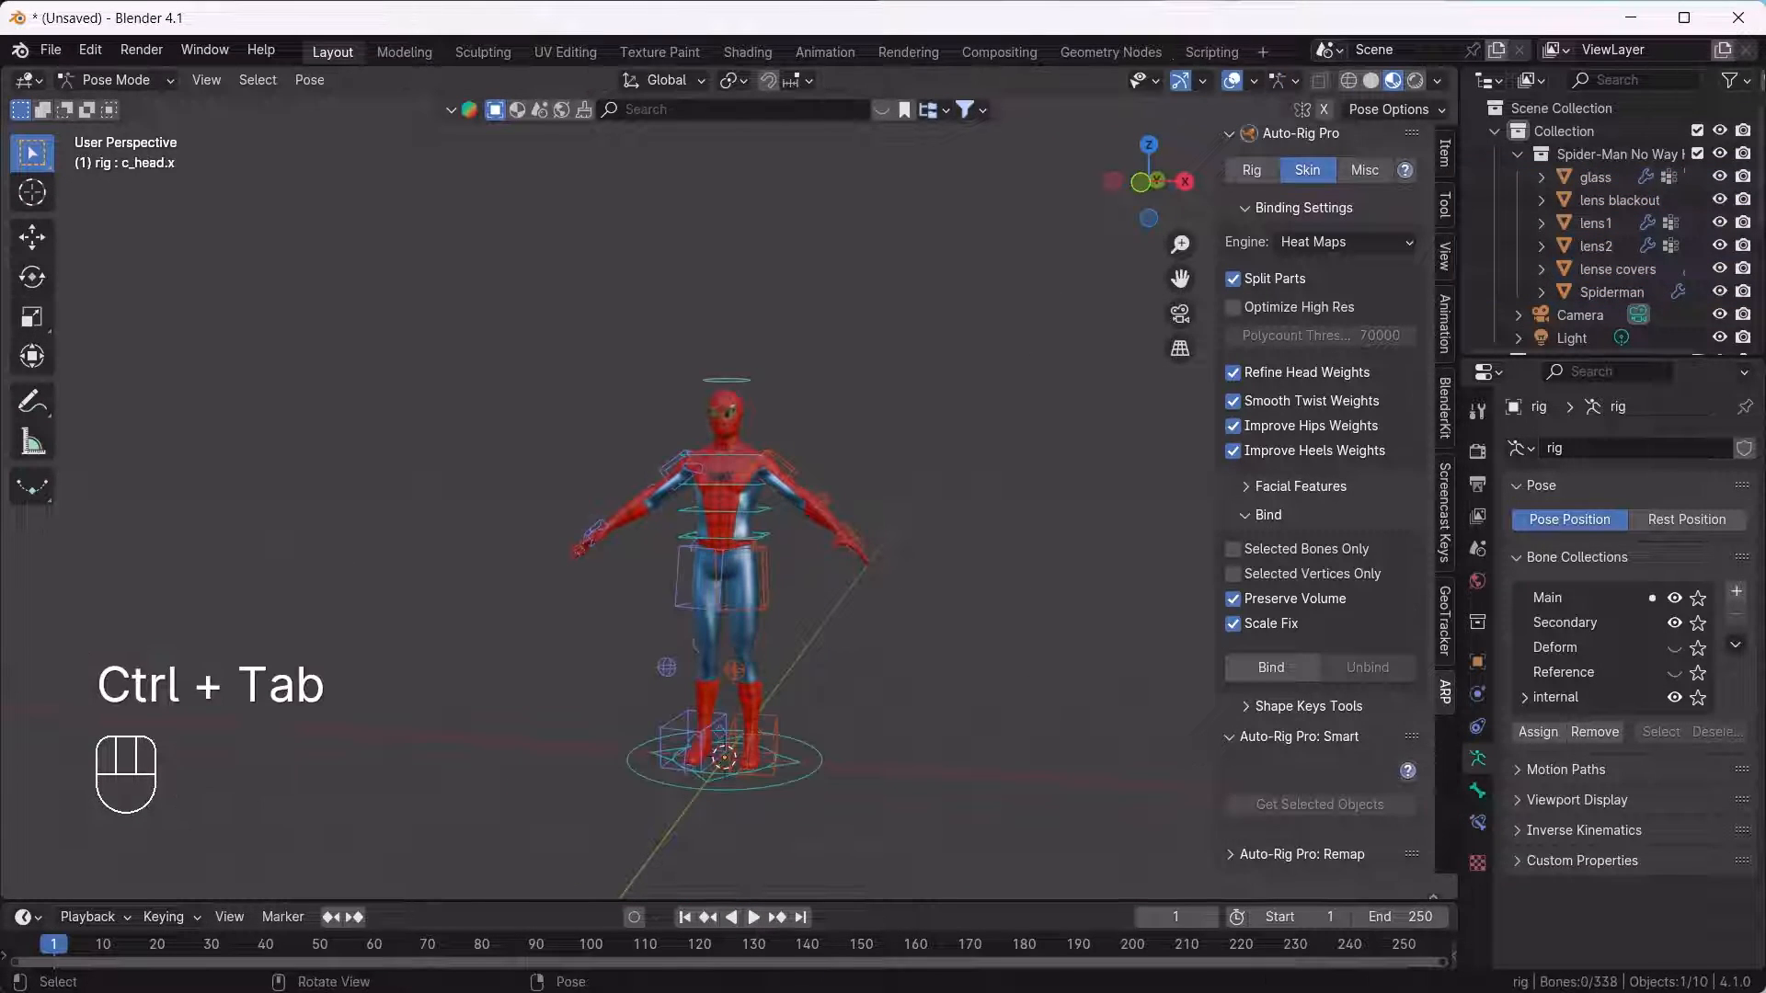
Try lifting the left foot controller forward and up to test how the leg deforms, and cancel the move.
shift+click(722, 575)
middle_drag(723, 575, 736, 571)
scroll(717, 635, up, 4)
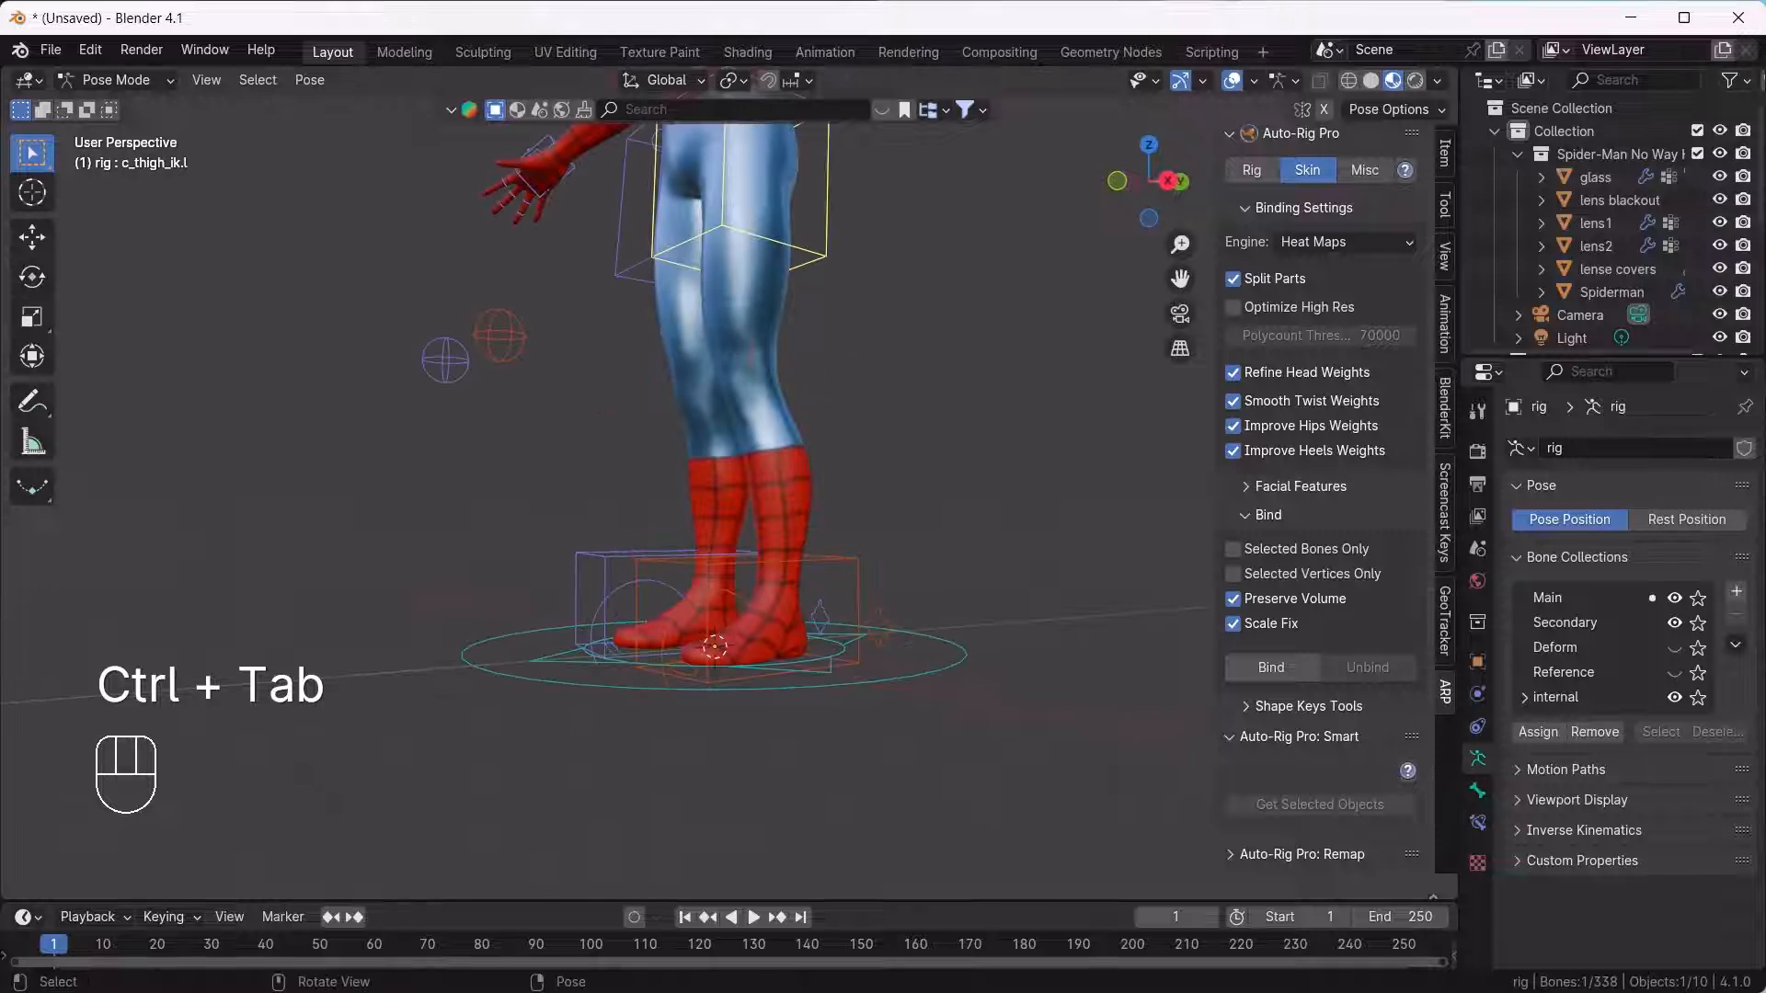
middle_drag(718, 635, 801, 630)
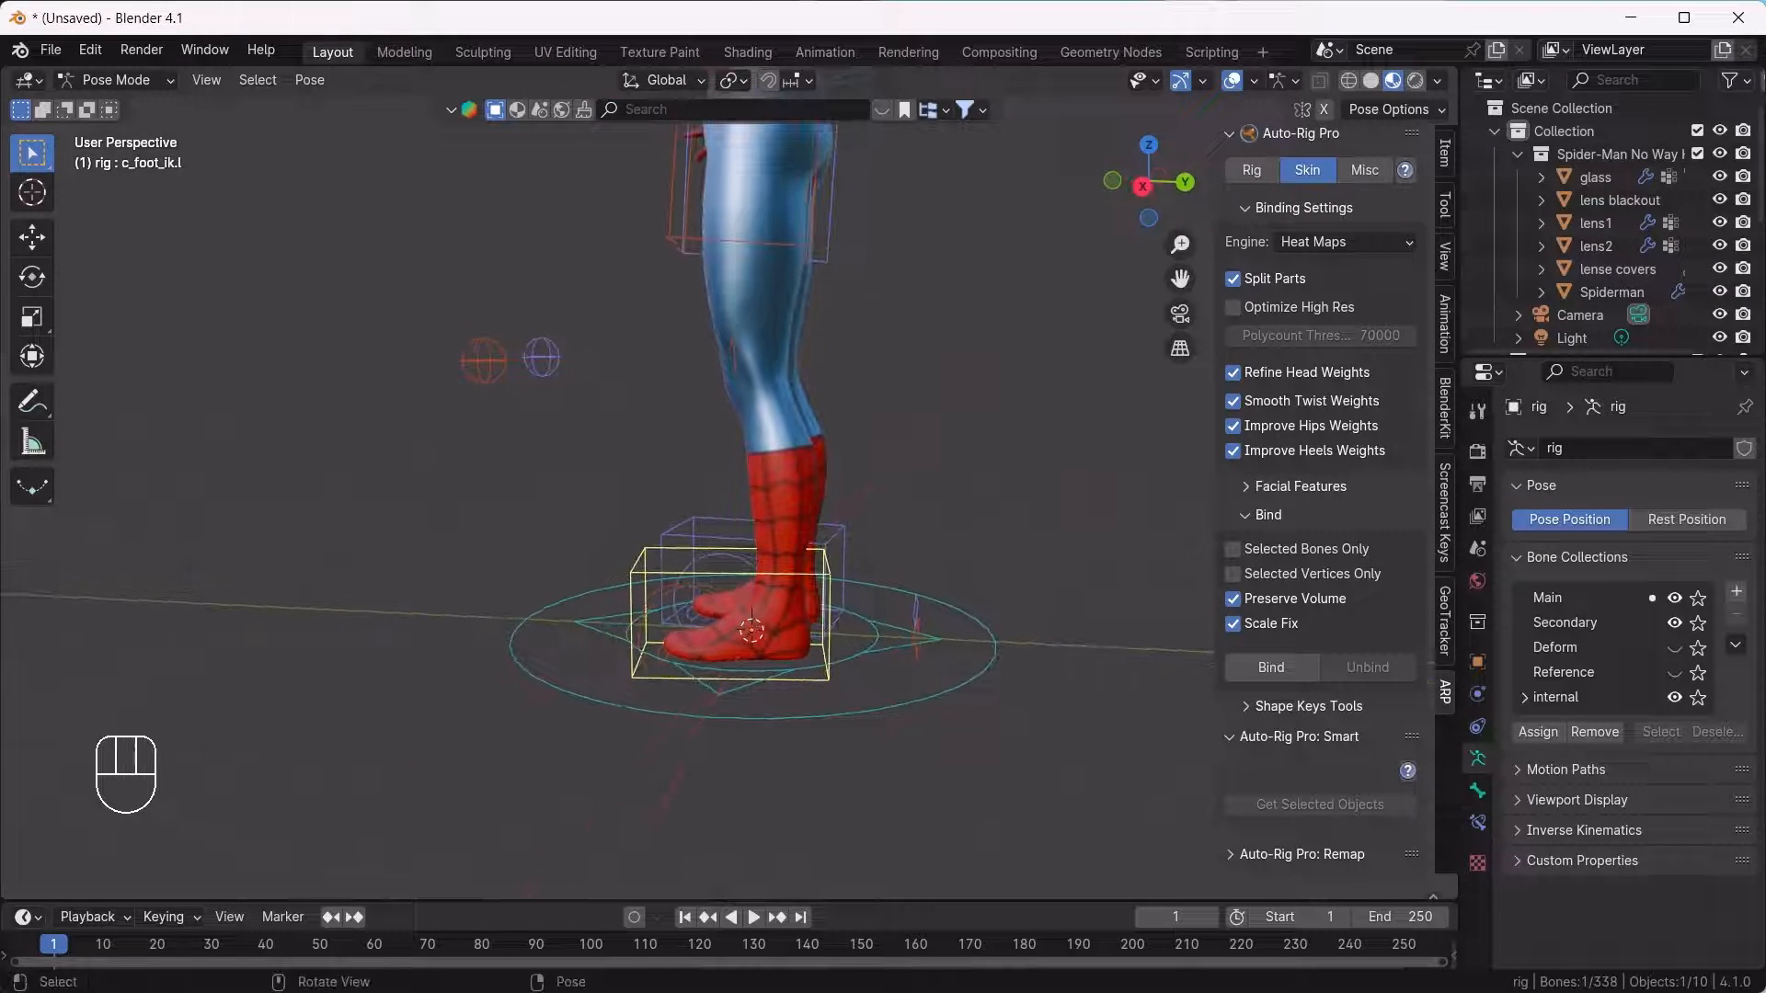
key(g)
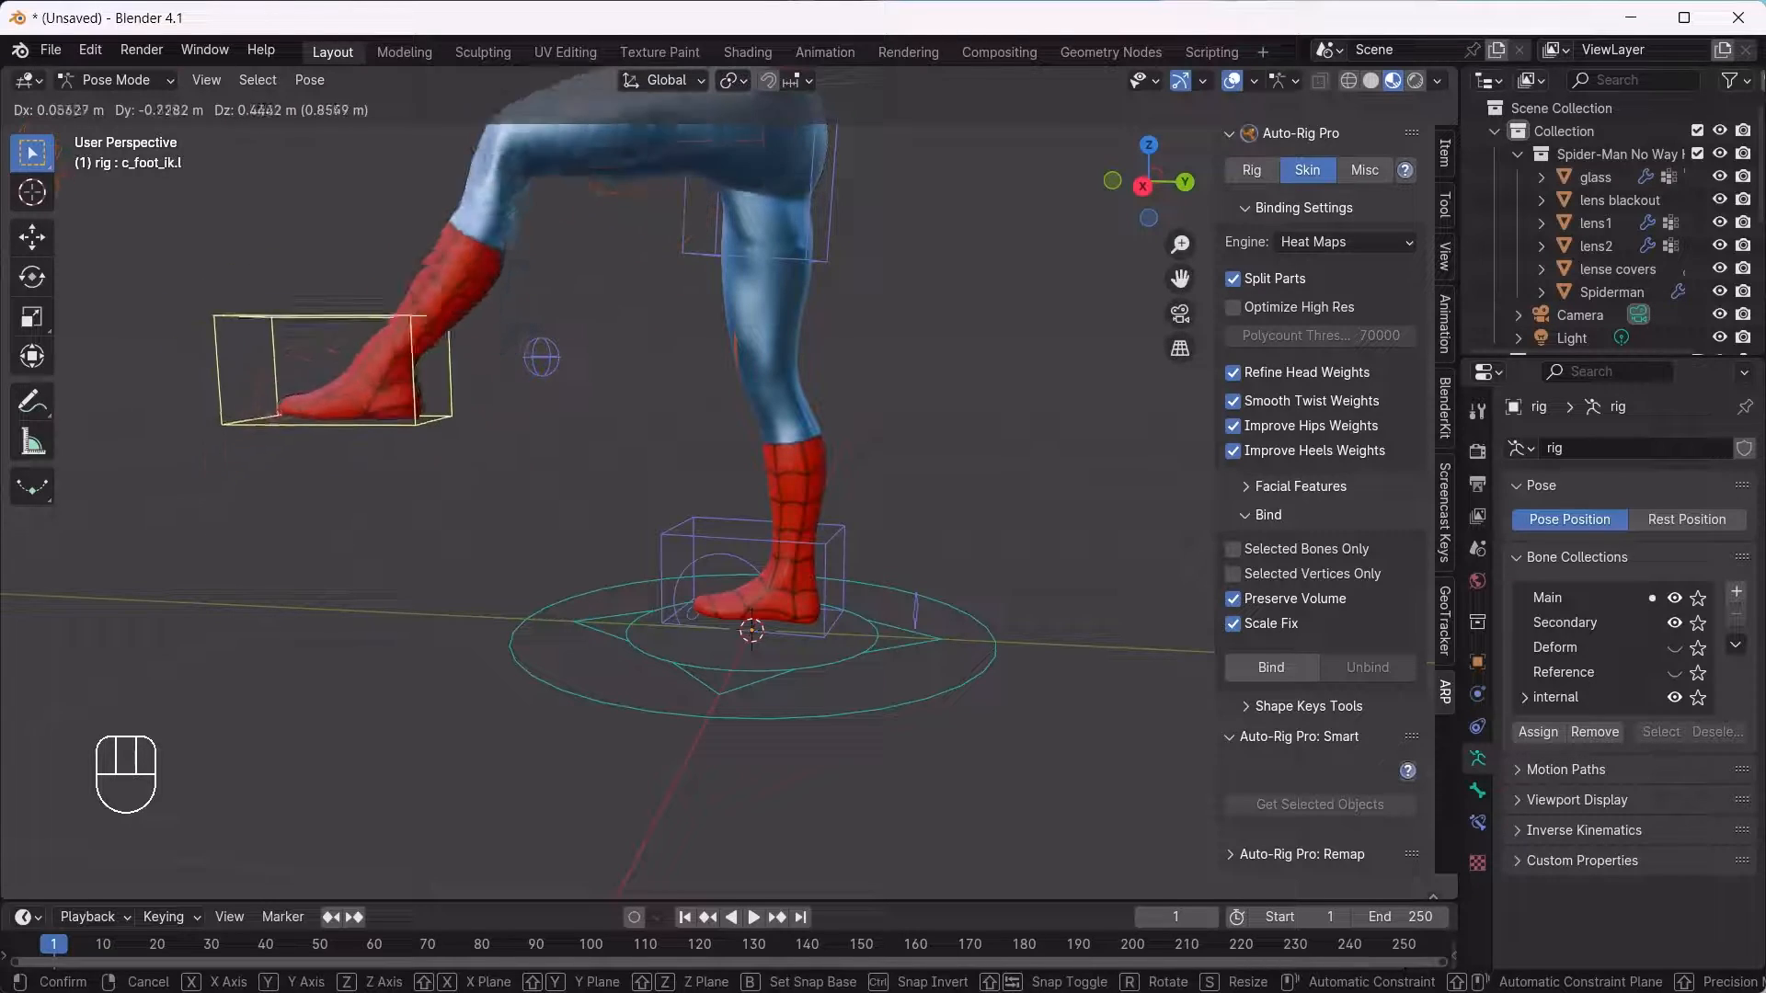
right_click(445, 481)
Try moving the left hand controller inward toward the torso in front view to test the elbow bend.
key(grave)
click(314, 396)
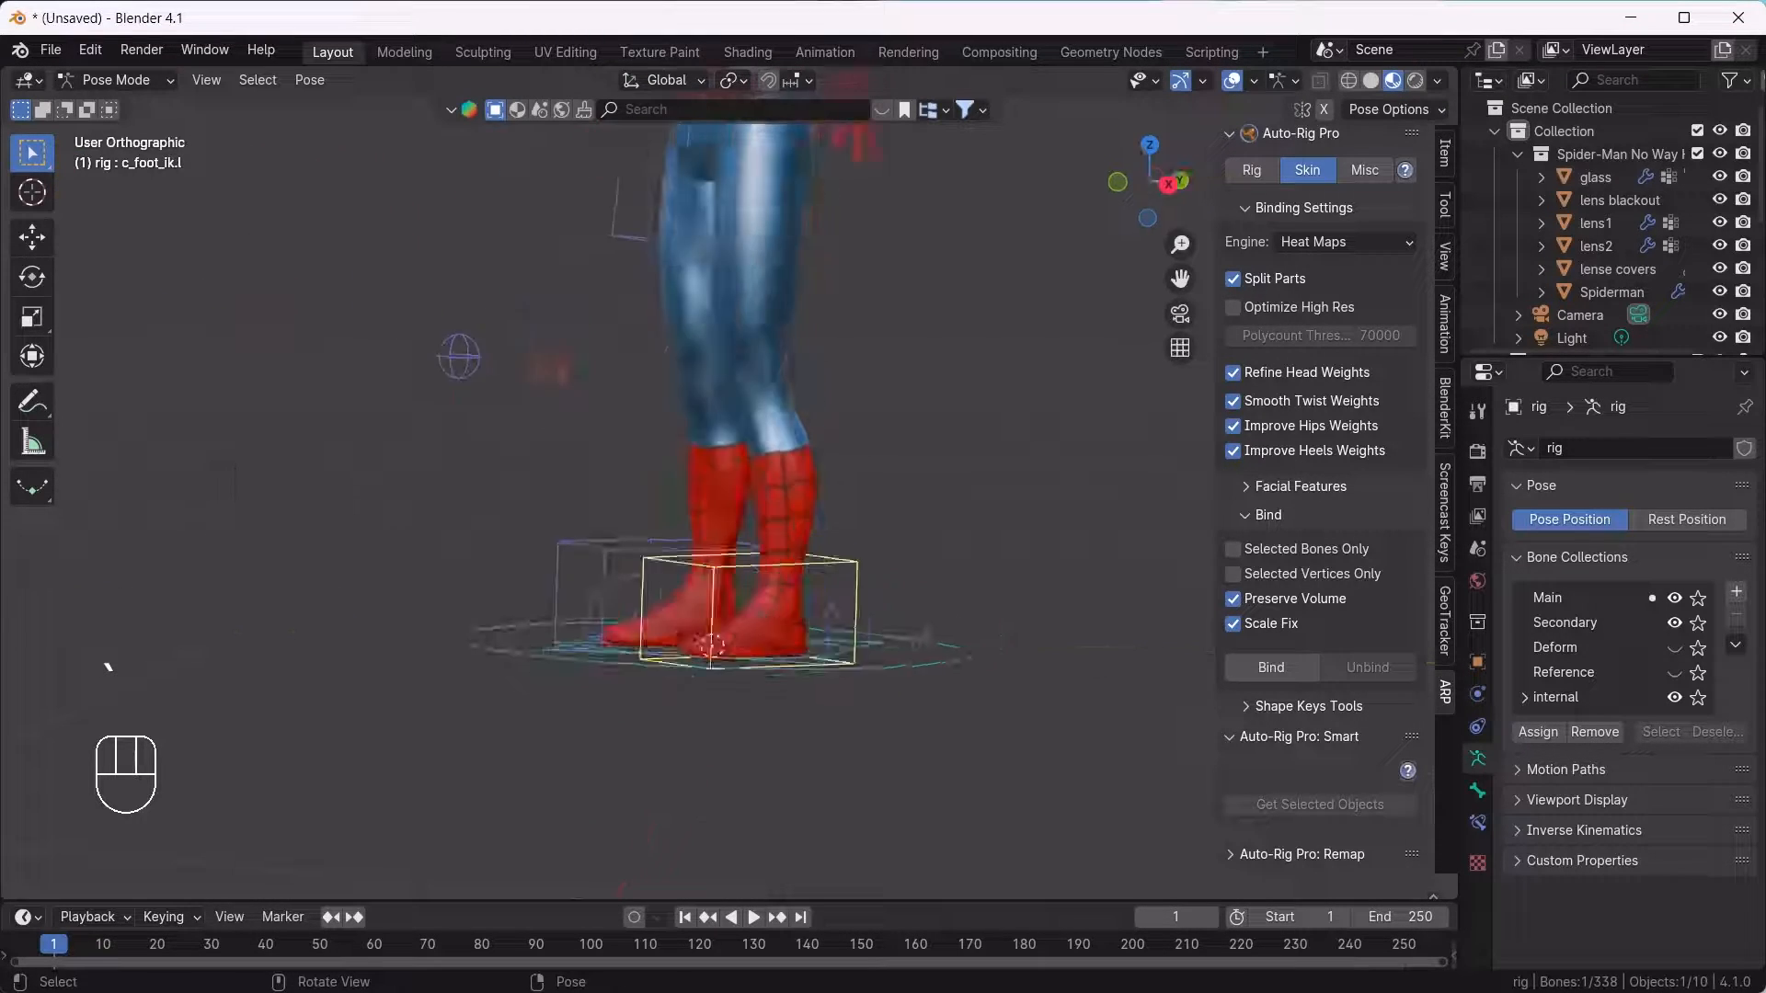
shift+middle_drag(314, 396, 354, 602)
shift+middle_drag(108, 663, 108, 667)
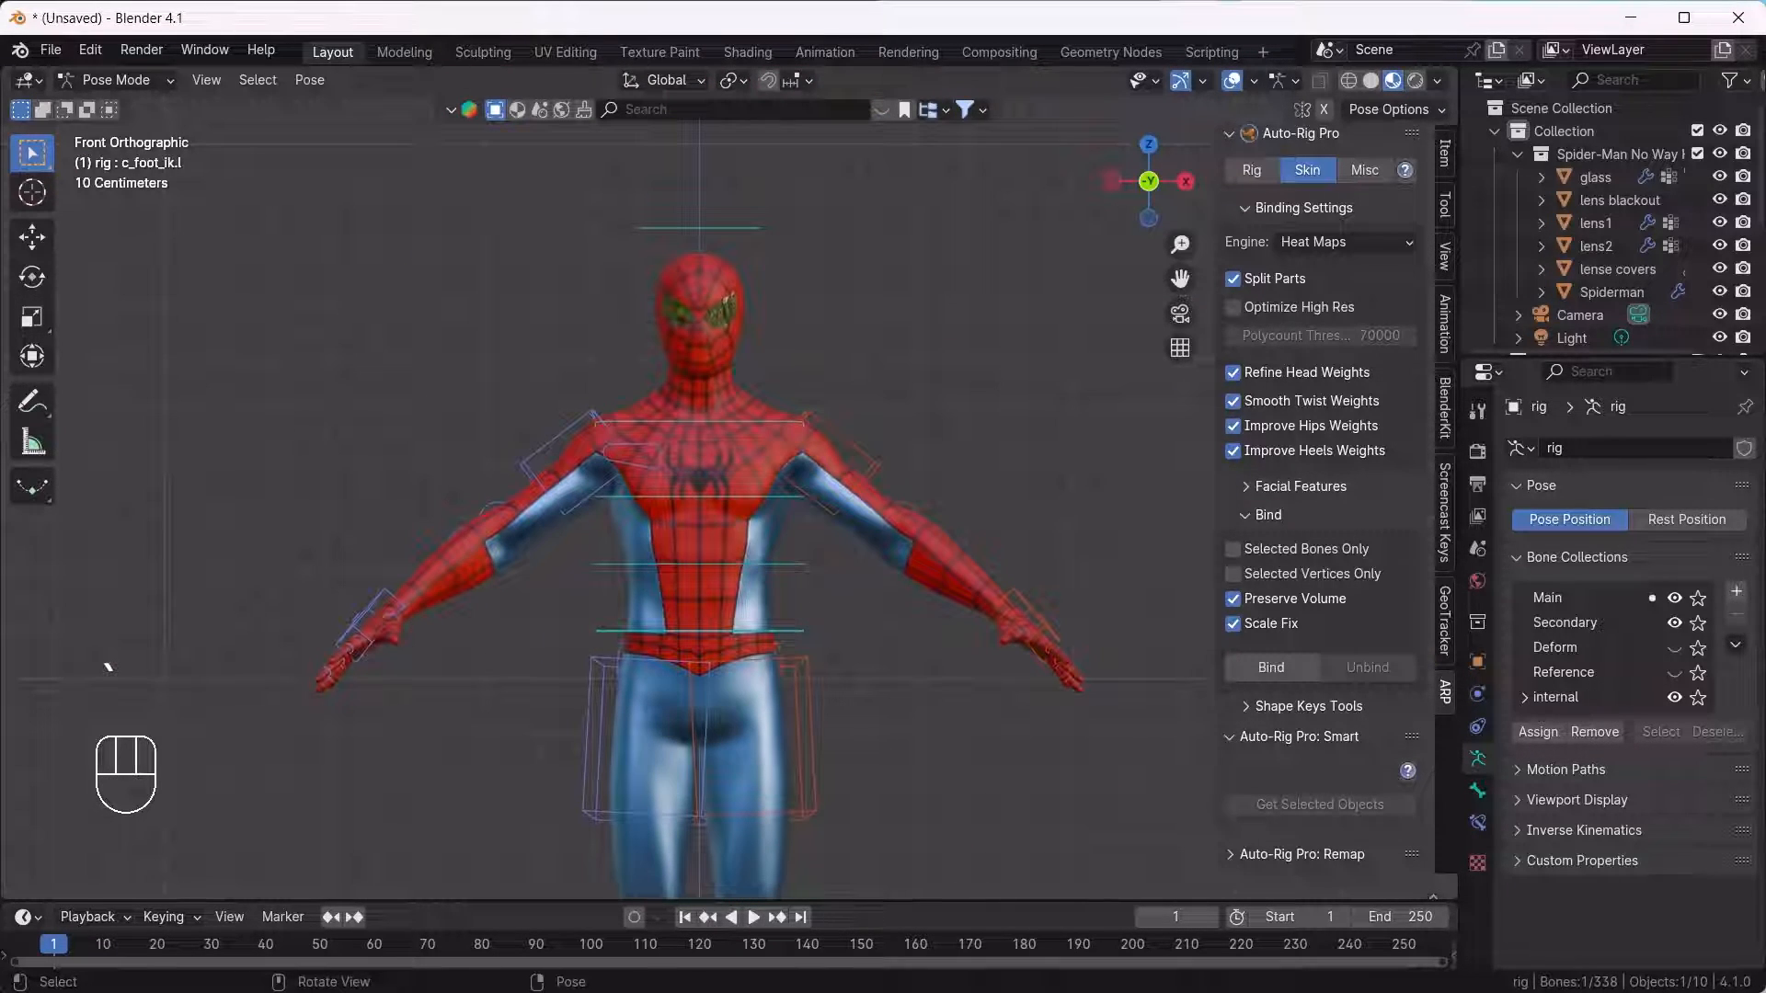
key(g)
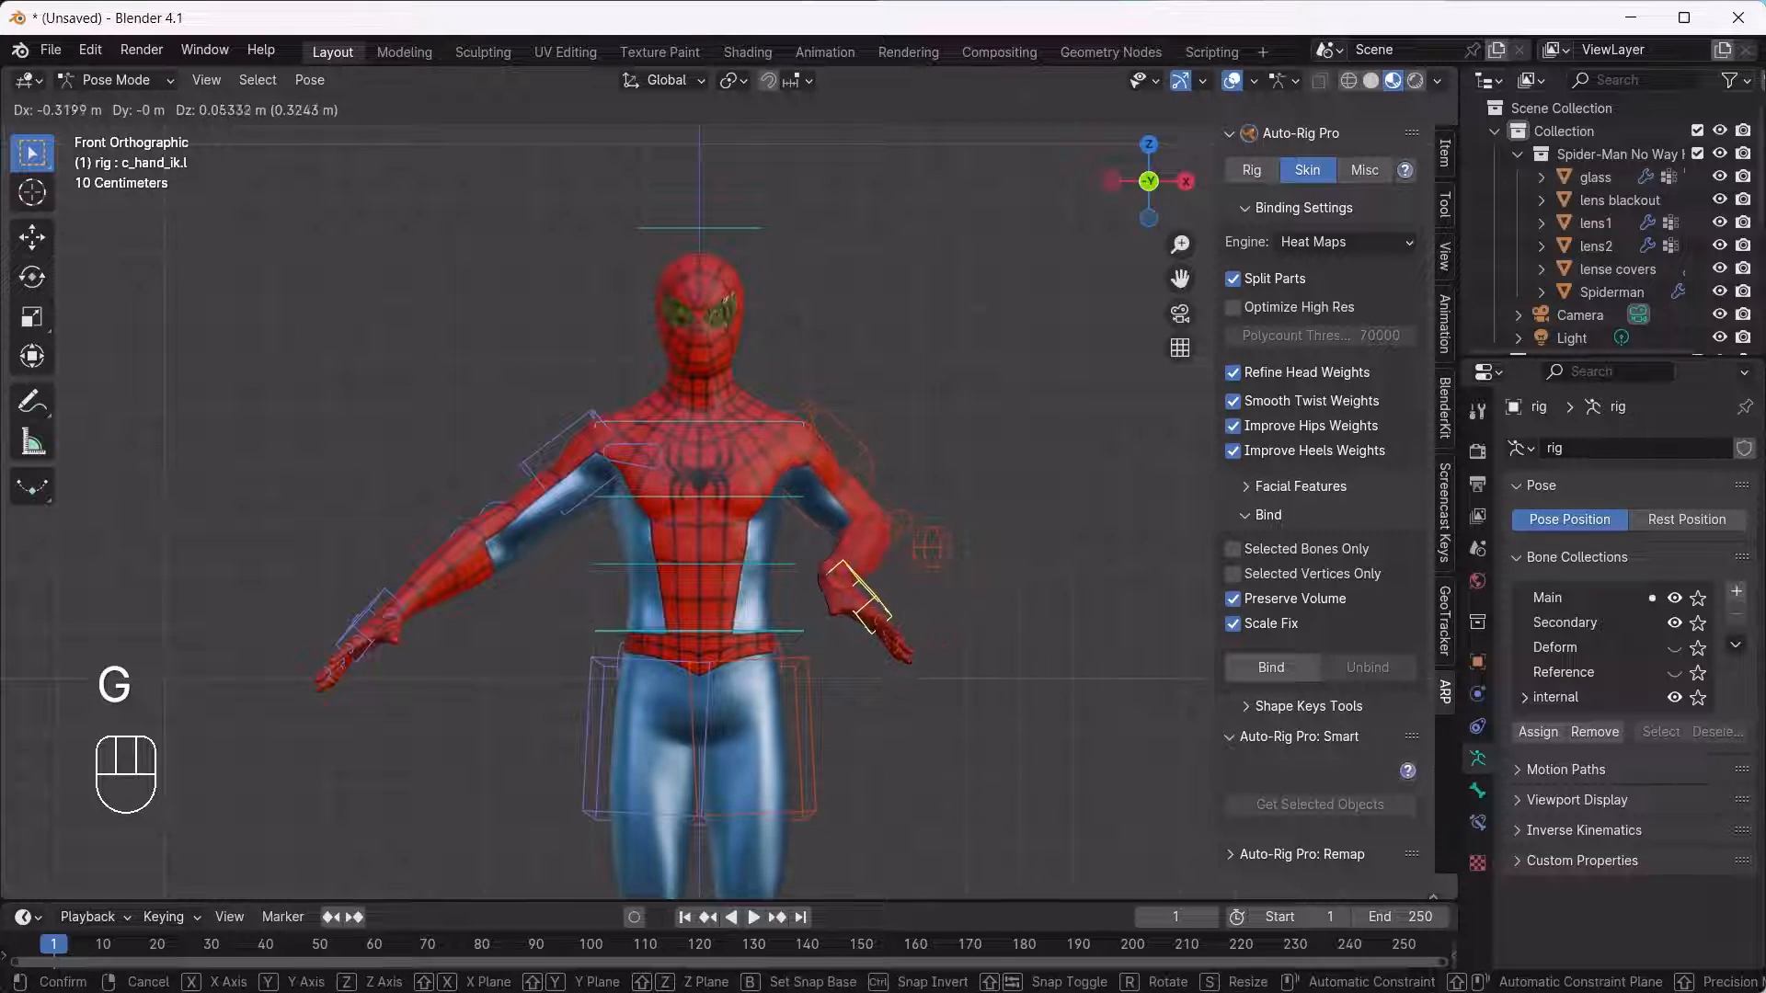
click(851, 602)
Try shifting the left hand controller to further positions from the side, and undo the test moves.
scroll(828, 563, up, 6)
middle_drag(828, 563, 612, 566)
scroll(699, 588, down, 2)
scroll(699, 589, down, 1)
key(g)
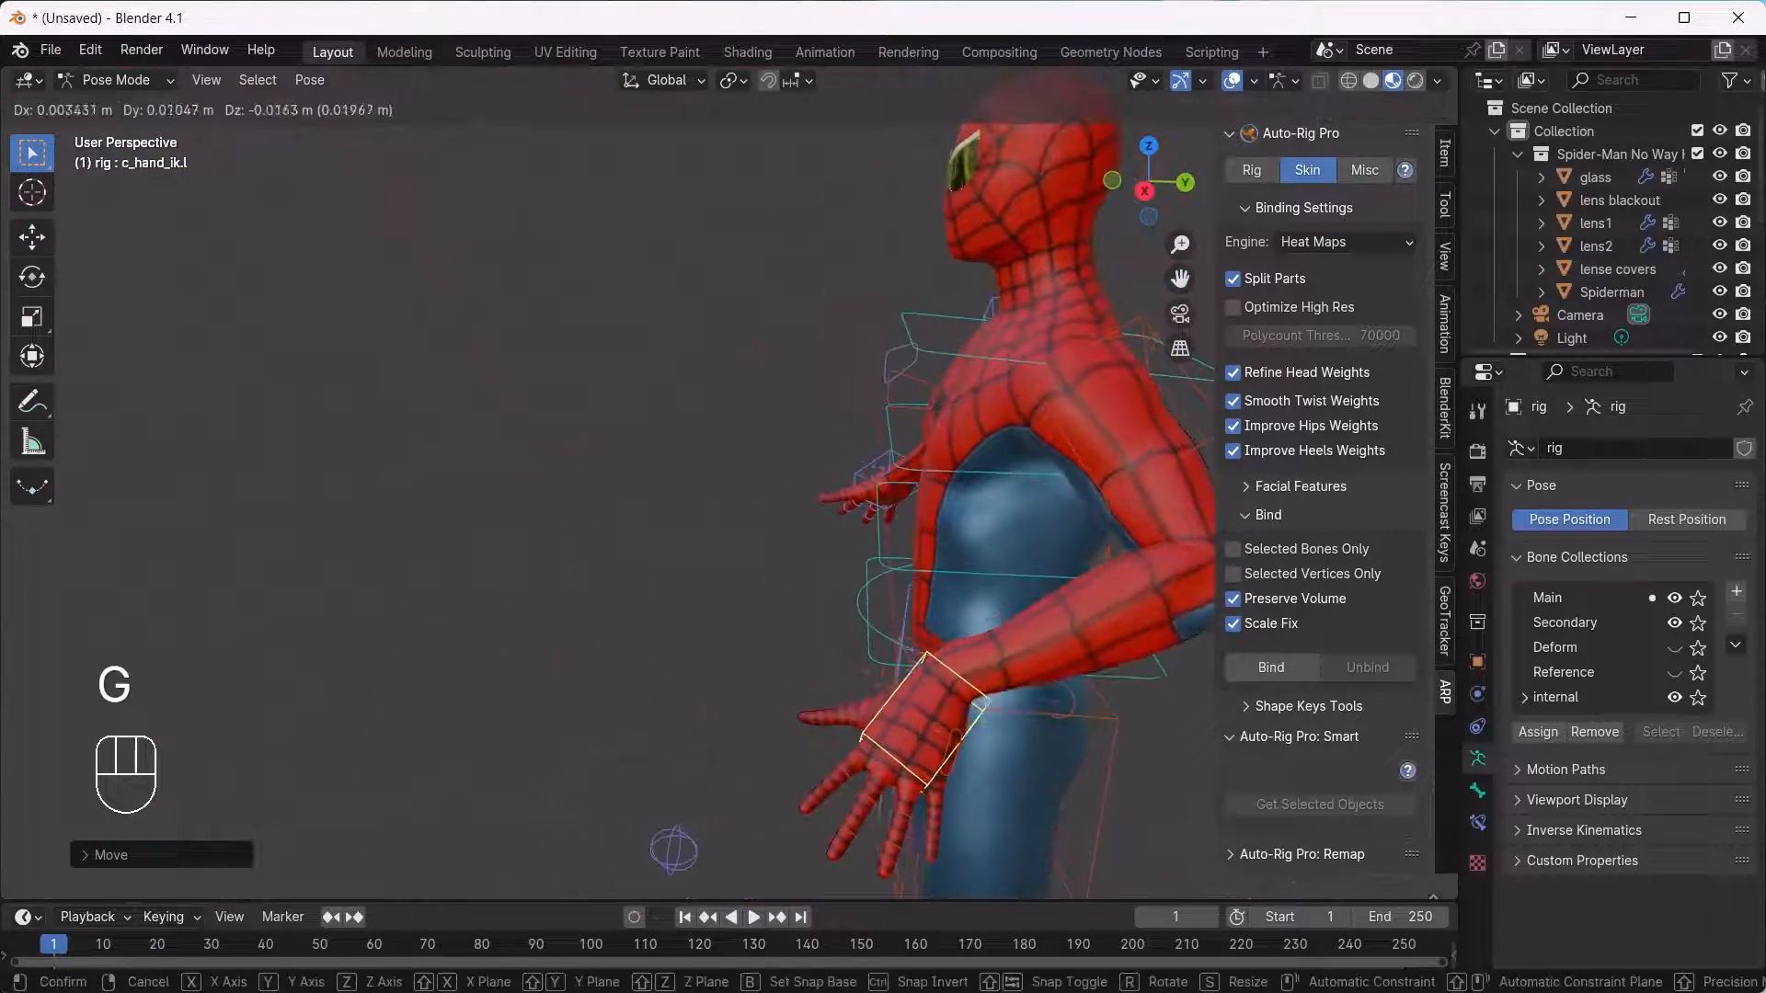
click(1141, 768)
shift+middle_drag(1141, 768, 1127, 695)
scroll(856, 717, down, 4)
key(g)
click(952, 718)
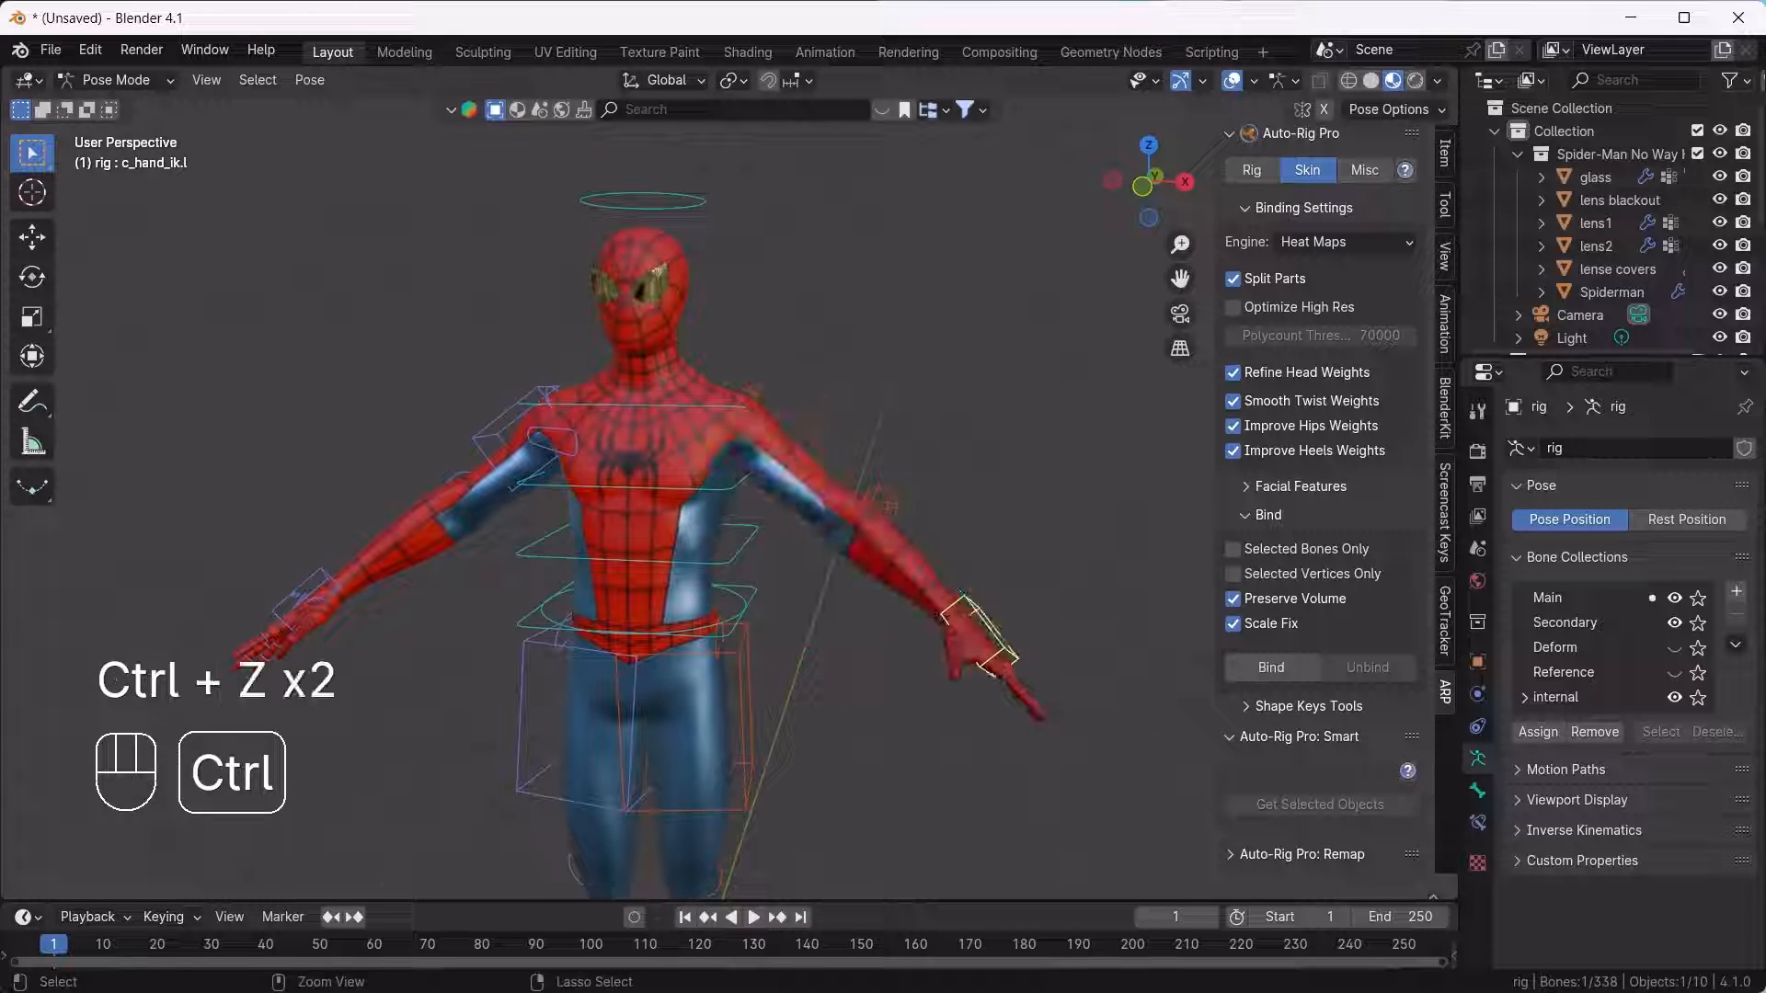
Switch to Object Mode in front view and select the whole character together with its rig.
key(grave)
click(602, 578)
scroll(608, 589, down, 4)
shift+middle_drag(607, 588, 655, 588)
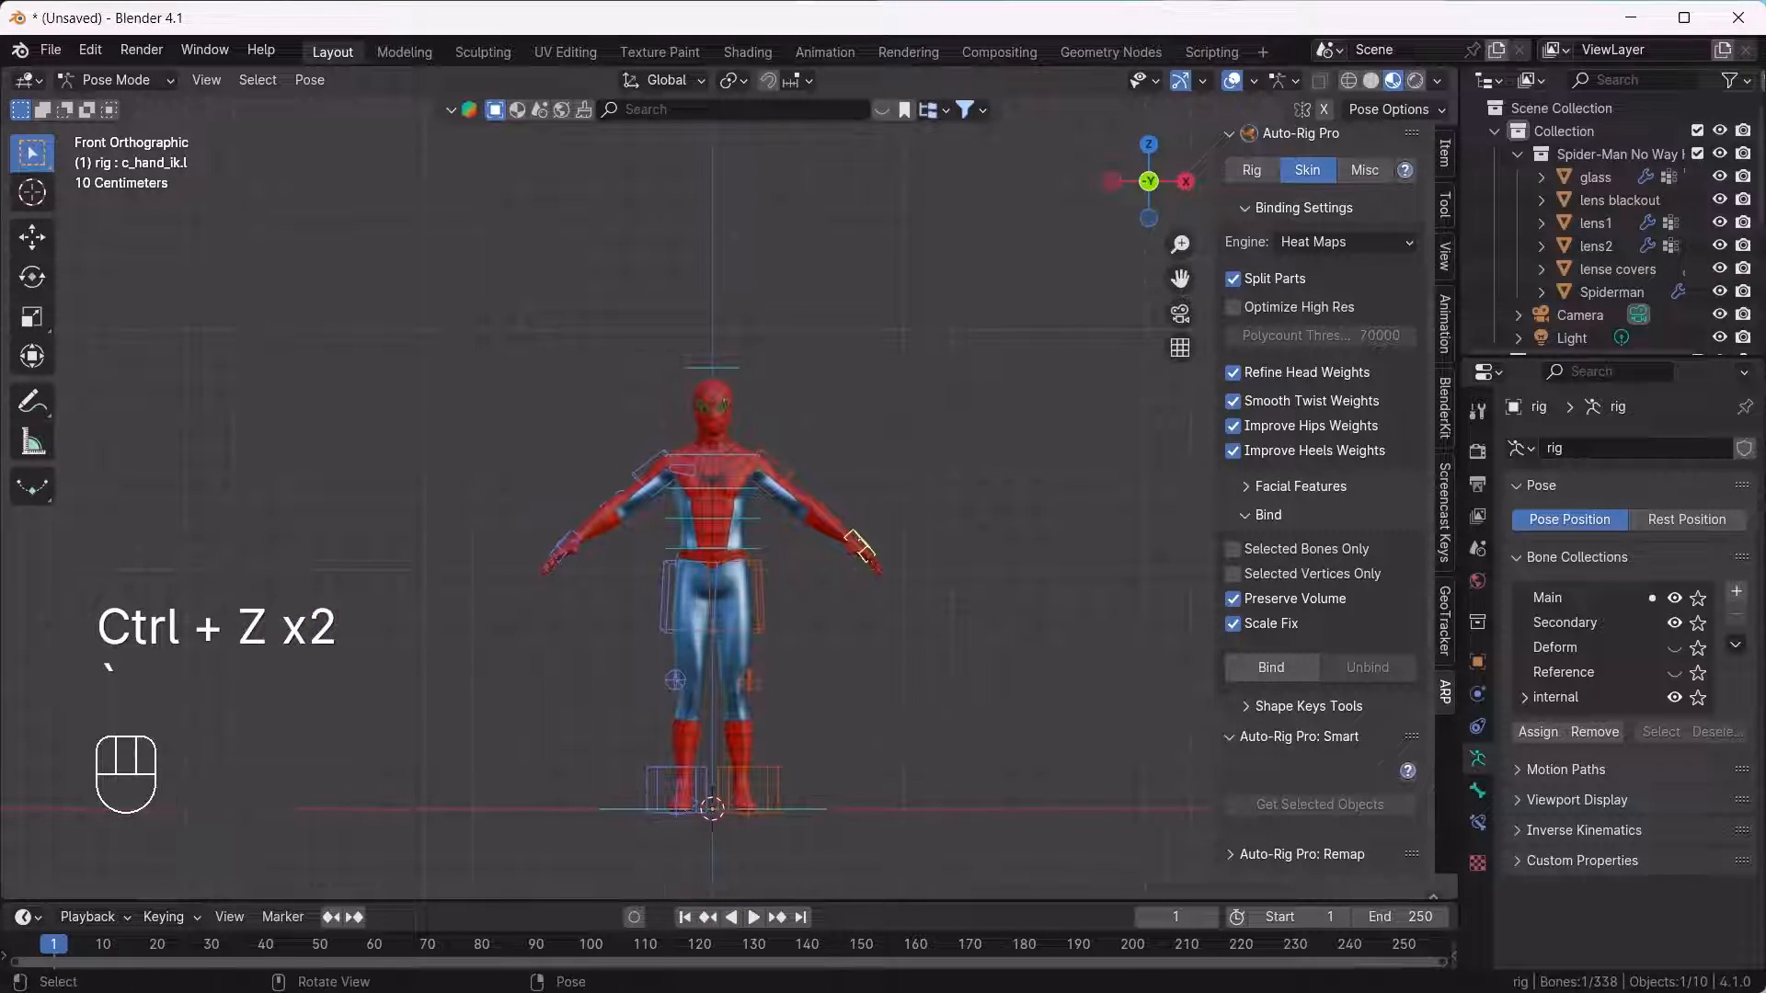
key(ctrl+Tab)
drag(443, 279, 992, 865)
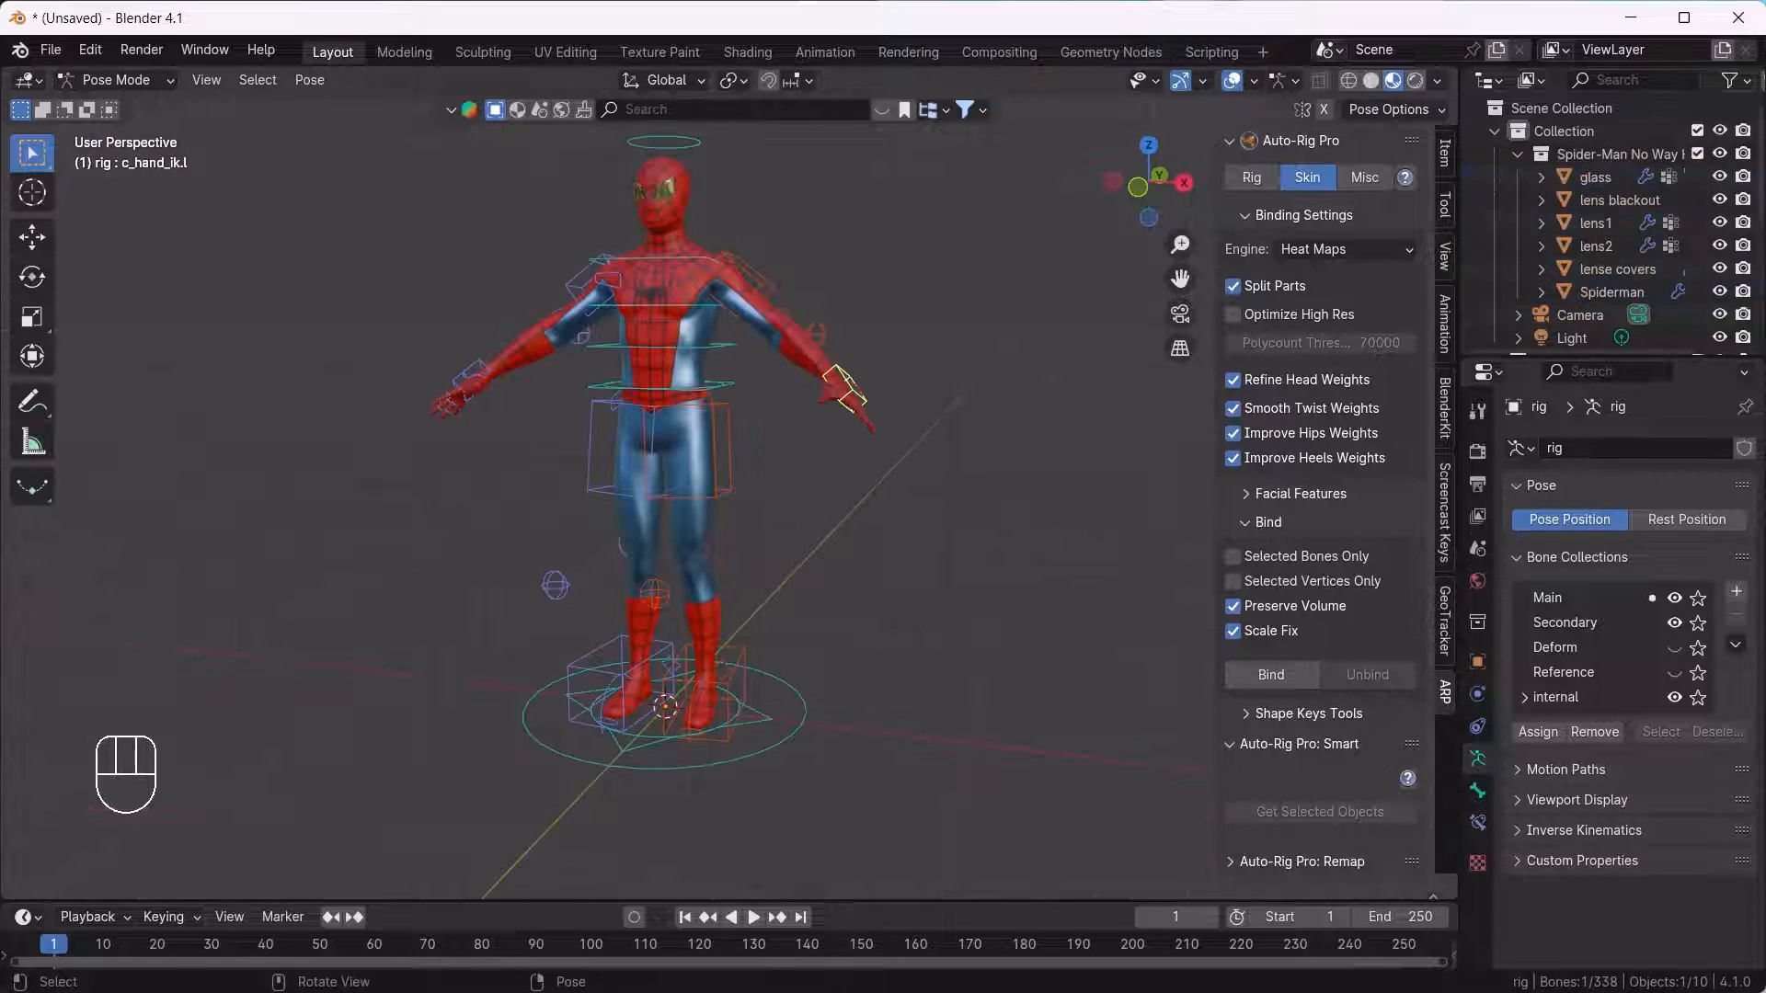
Move the left foot controller outward to widen the character's stance.
click(727, 707)
key(g)
click(793, 704)
Raise the left hand controller beside the head and rotate it to bend the arm upward.
middle_drag(793, 703, 575, 763)
scroll(644, 626, up, 5)
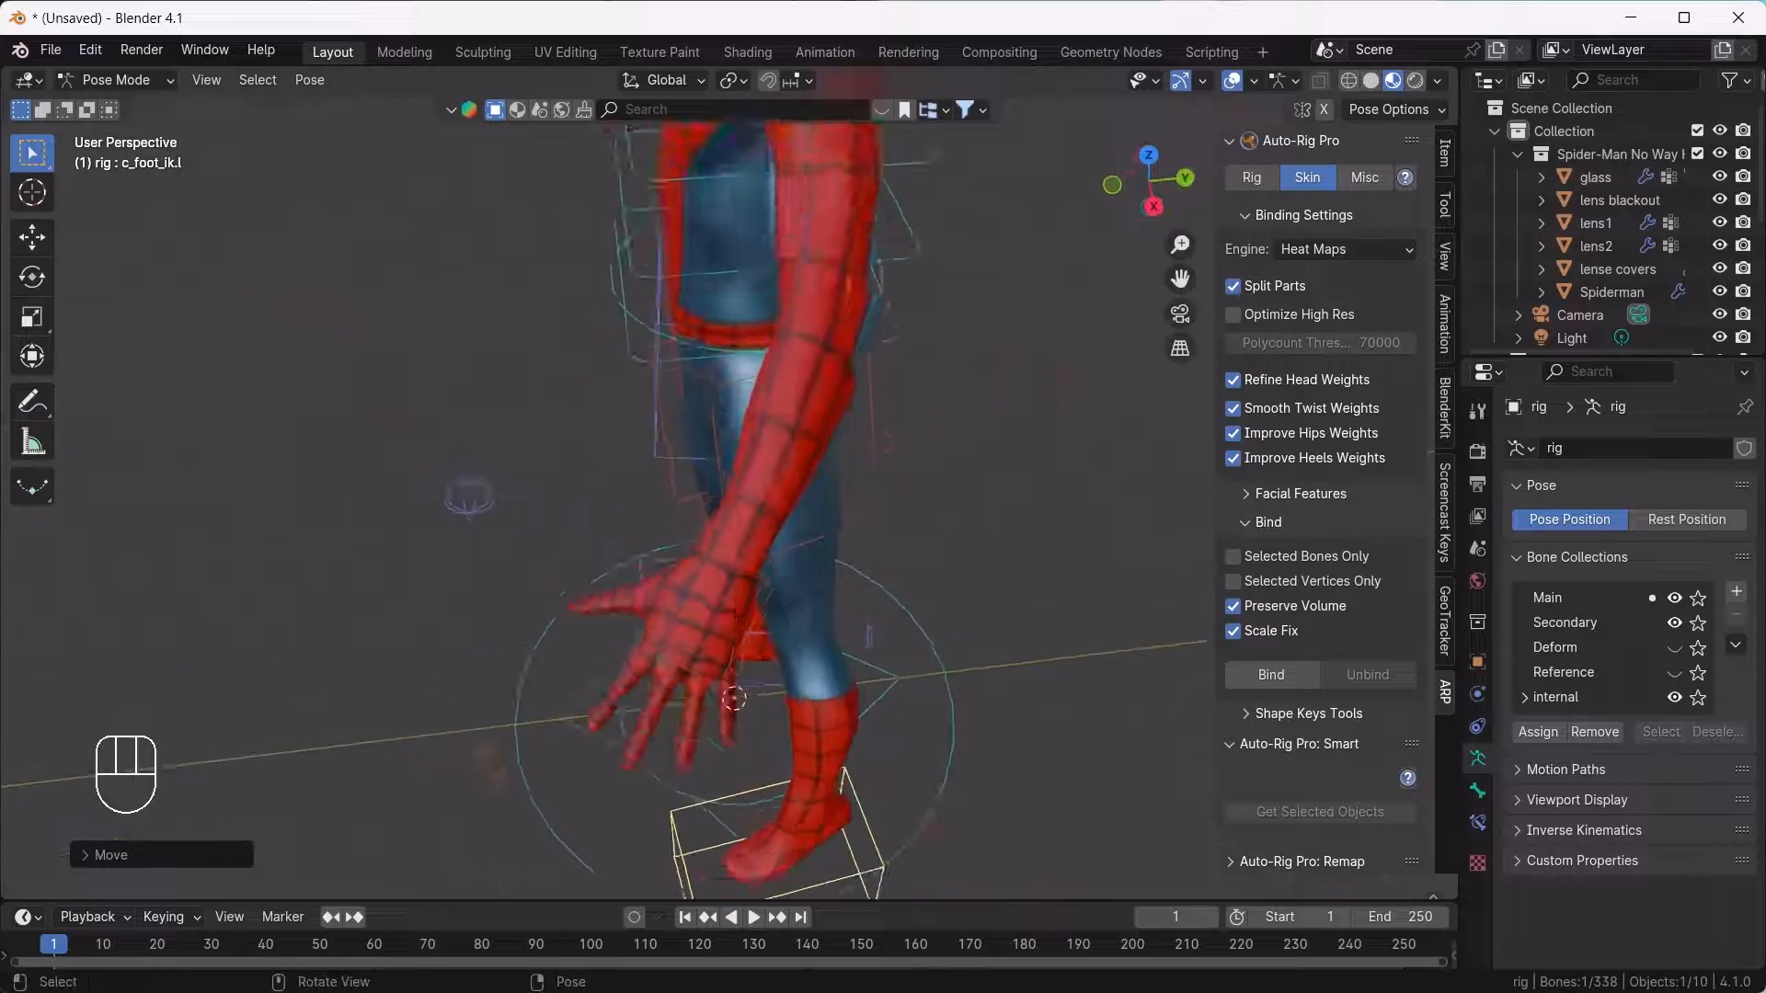
click(681, 579)
scroll(681, 580, down, 7)
key(g)
click(763, 432)
key(r)
click(683, 561)
Bring the right hand controller in toward the hip and rotate the hand.
middle_drag(683, 561, 883, 570)
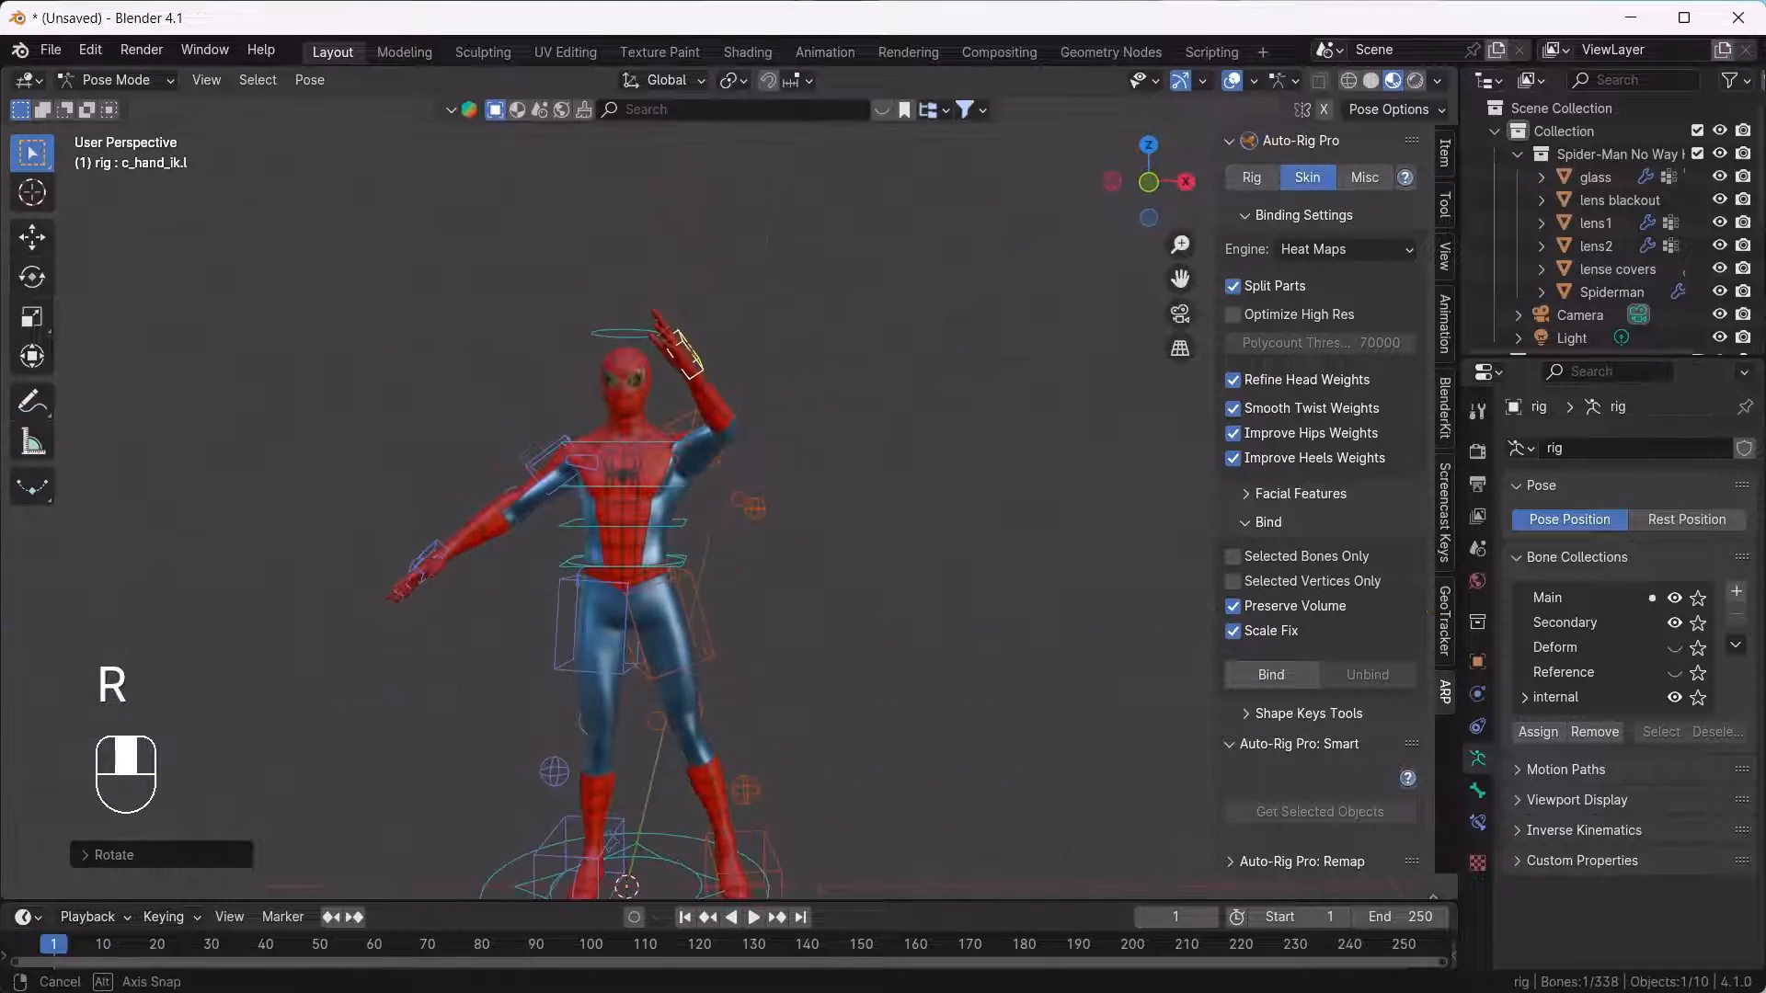
scroll(537, 545, up, 4)
middle_drag(368, 589, 432, 570)
click(271, 597)
scroll(368, 441, down, 4)
key(g)
click(501, 414)
middle_drag(502, 414, 414, 437)
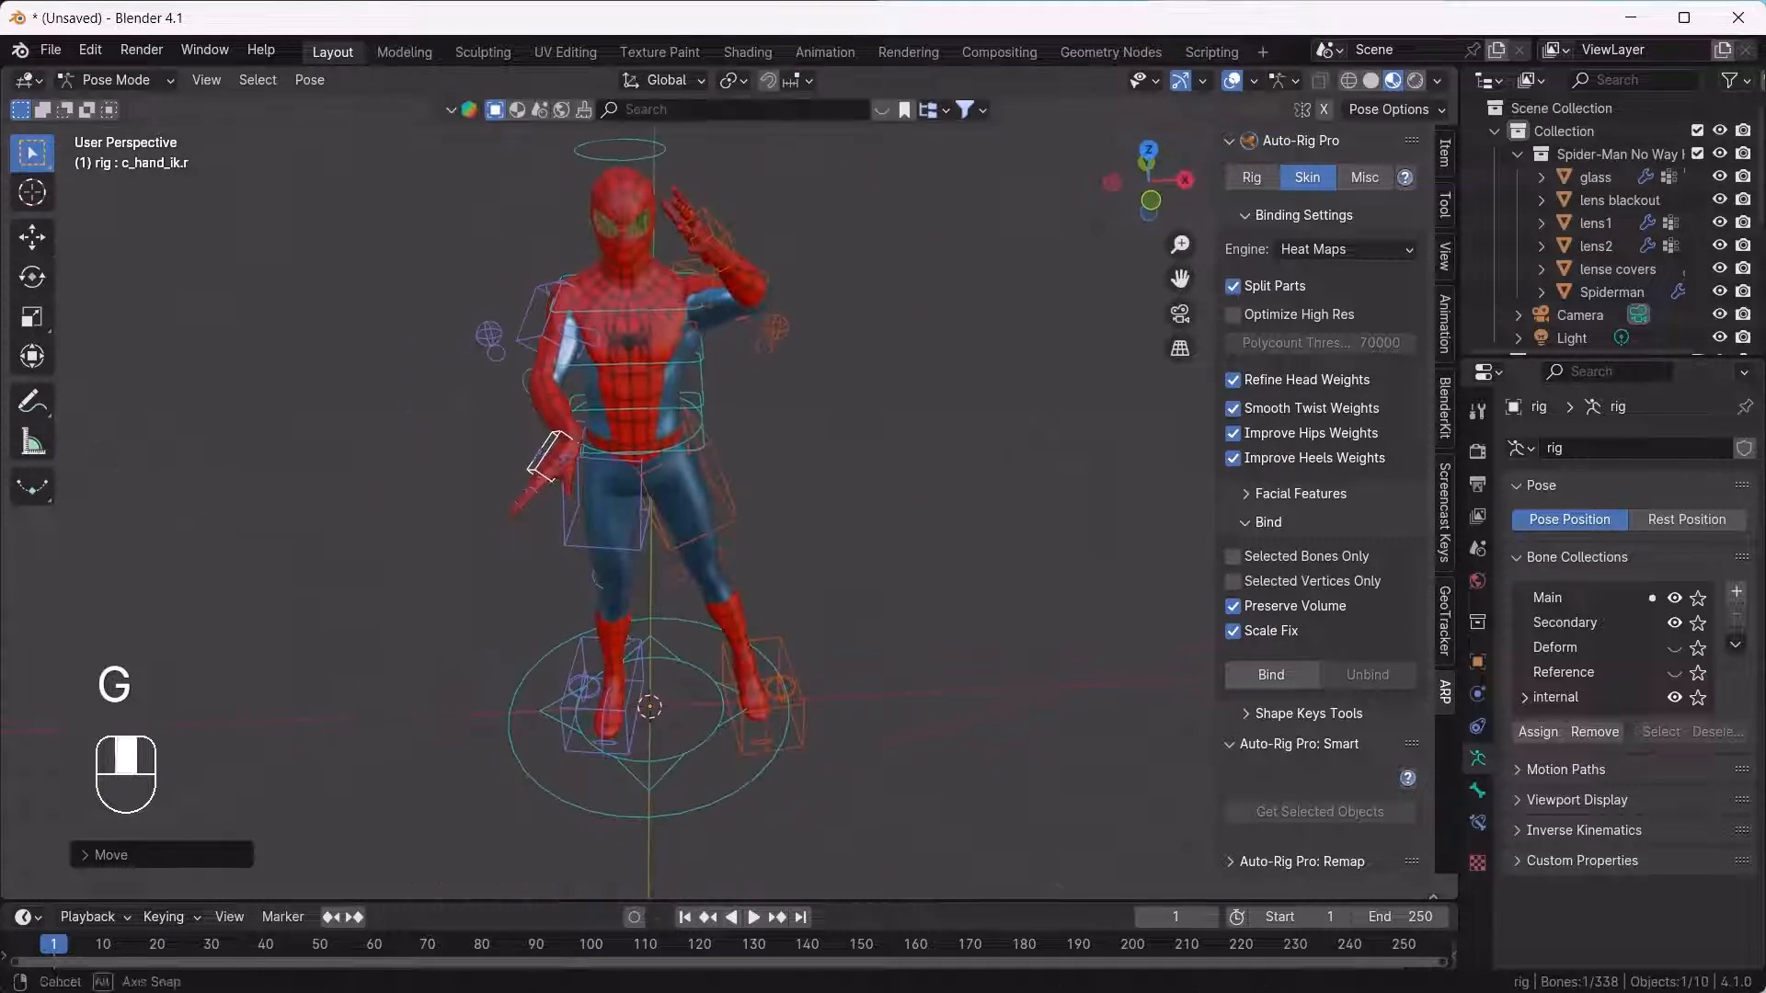
key(r)
click(749, 460)
Lower the root master controller at the hips so the character crouches with bent knees.
middle_drag(749, 460, 575, 257)
click(777, 345)
key(g)
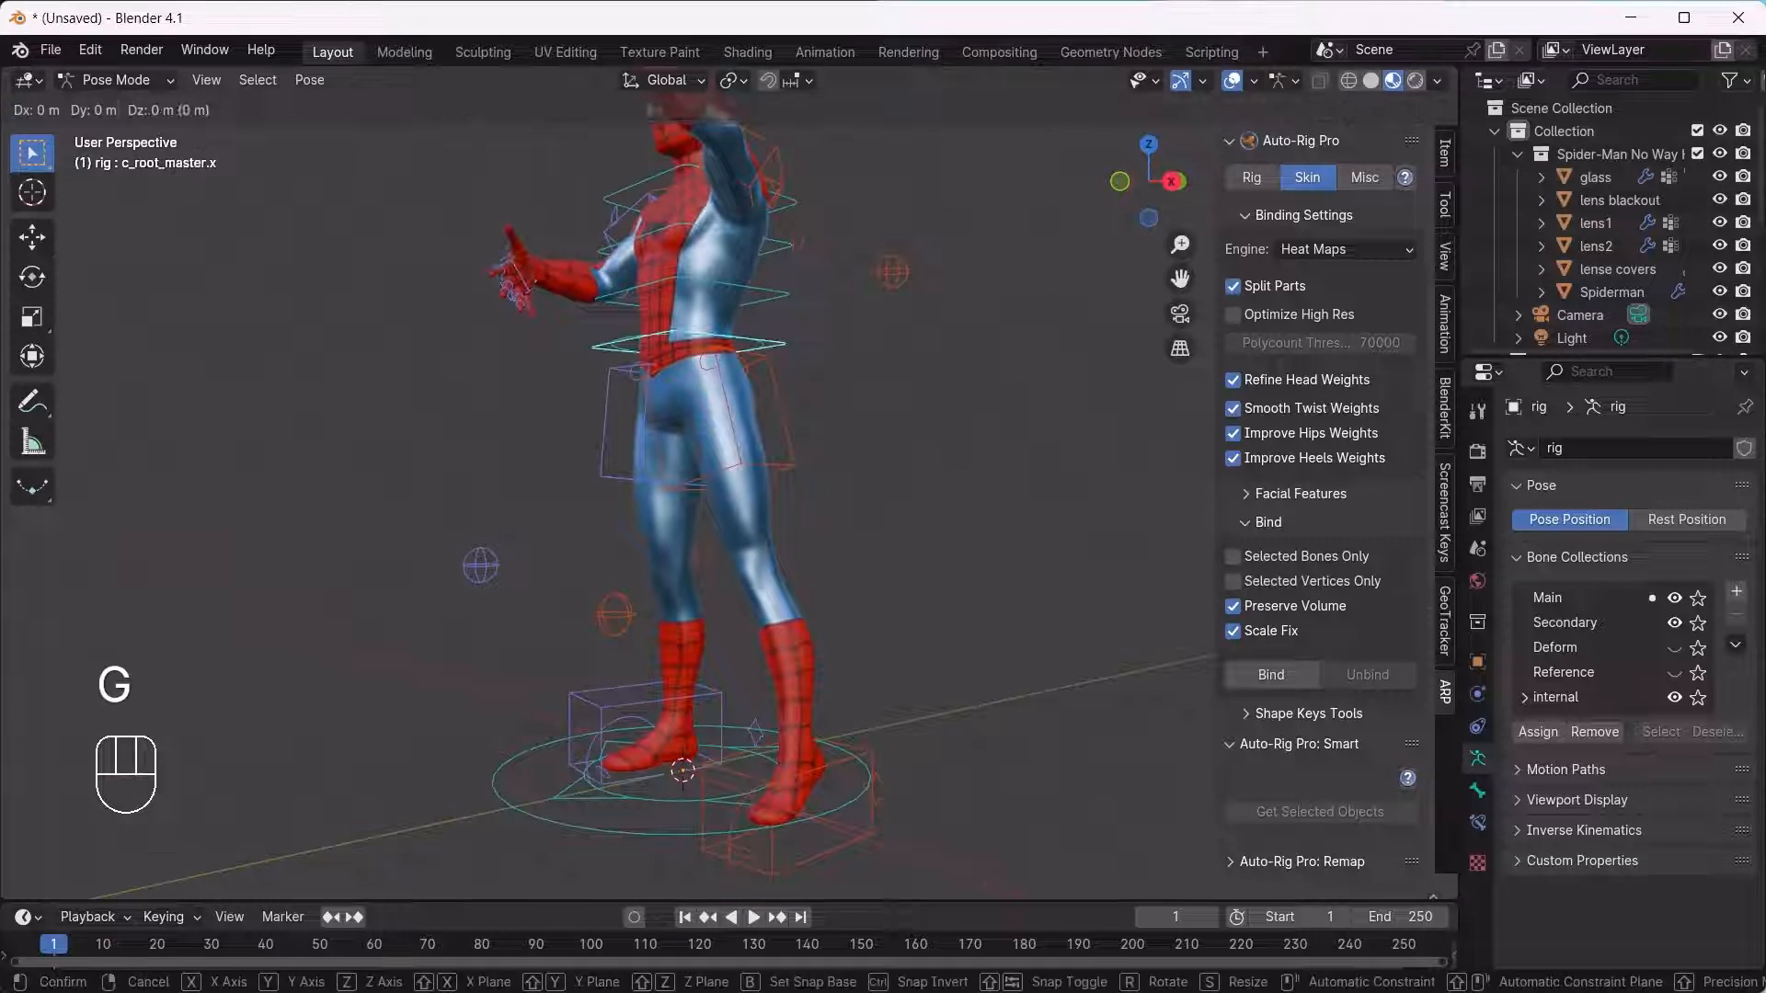
click(768, 478)
Reposition the right hand controller down in front of the torso.
middle_drag(768, 479, 948, 517)
click(764, 315)
key(g)
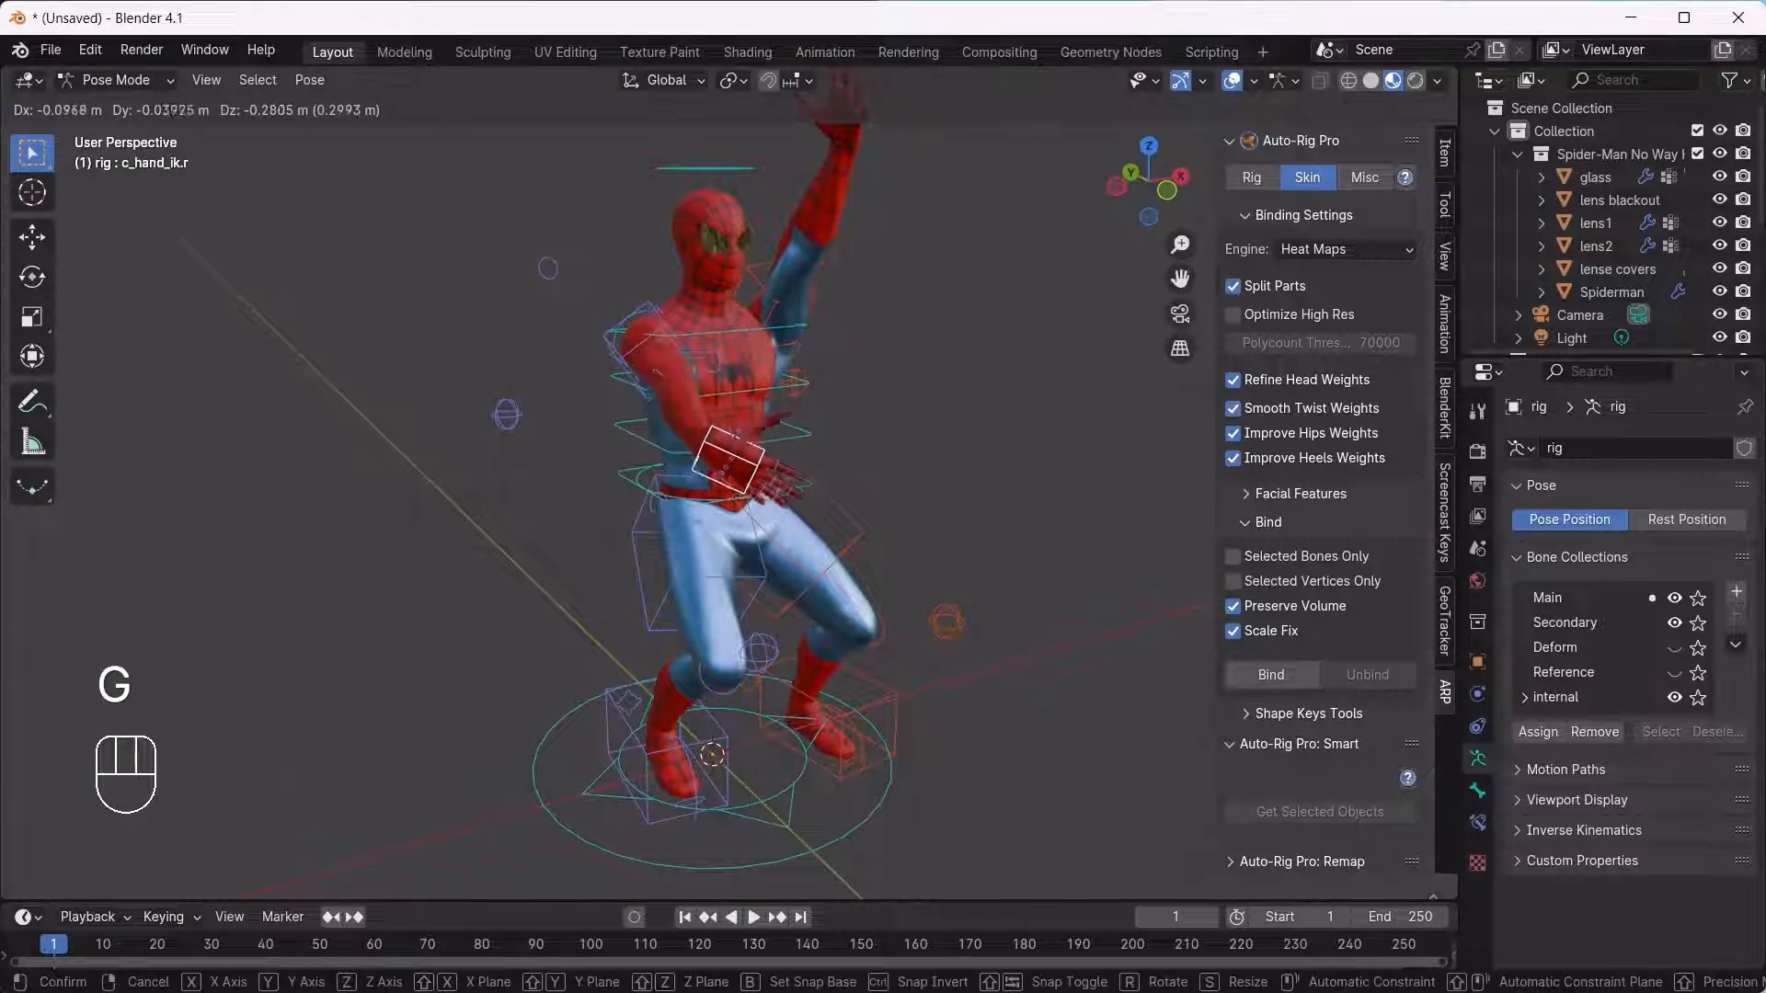
click(690, 446)
middle_drag(690, 446, 566, 437)
key(g)
click(580, 515)
Lower the raised left hand controller to a position in front of the chest.
click(629, 221)
key(g)
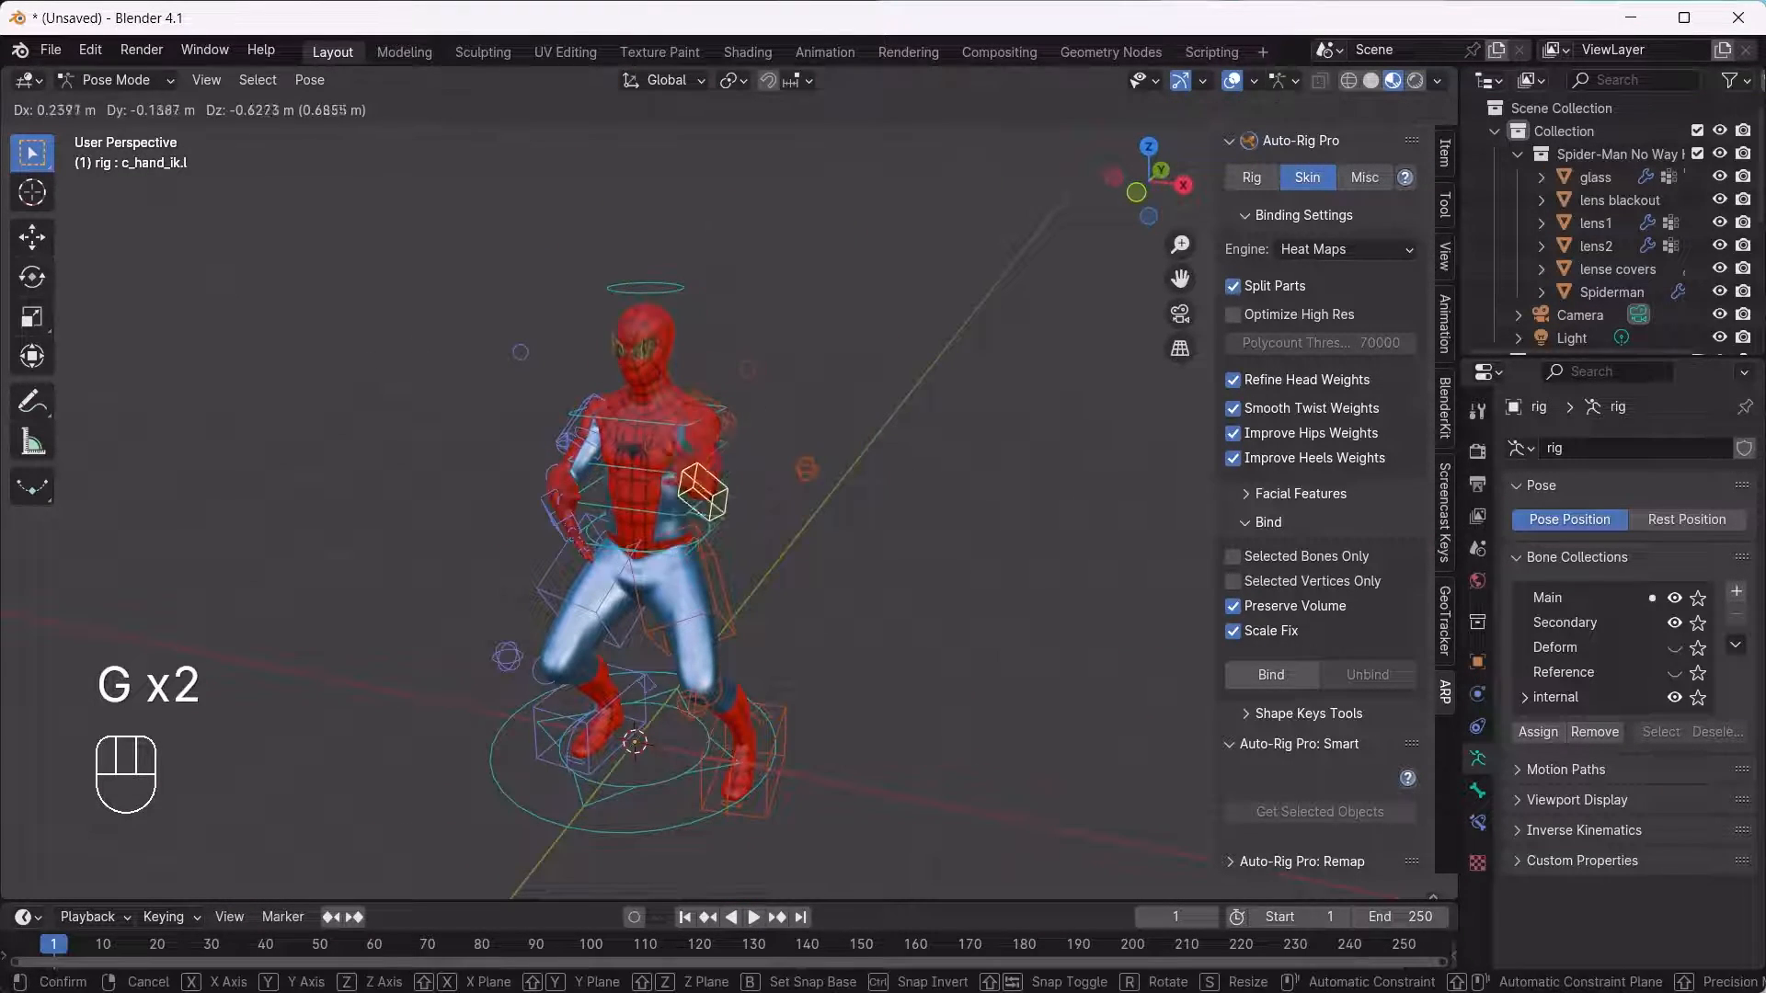
right_click(704, 492)
middle_drag(704, 492, 819, 469)
key(g)
click(662, 524)
Reposition the hips with the root master controller, and leave Pose Mode with the viewport overlays hidden.
middle_drag(662, 525, 441, 529)
scroll(552, 524, down, 1)
shift+middle_drag(570, 570, 534, 414)
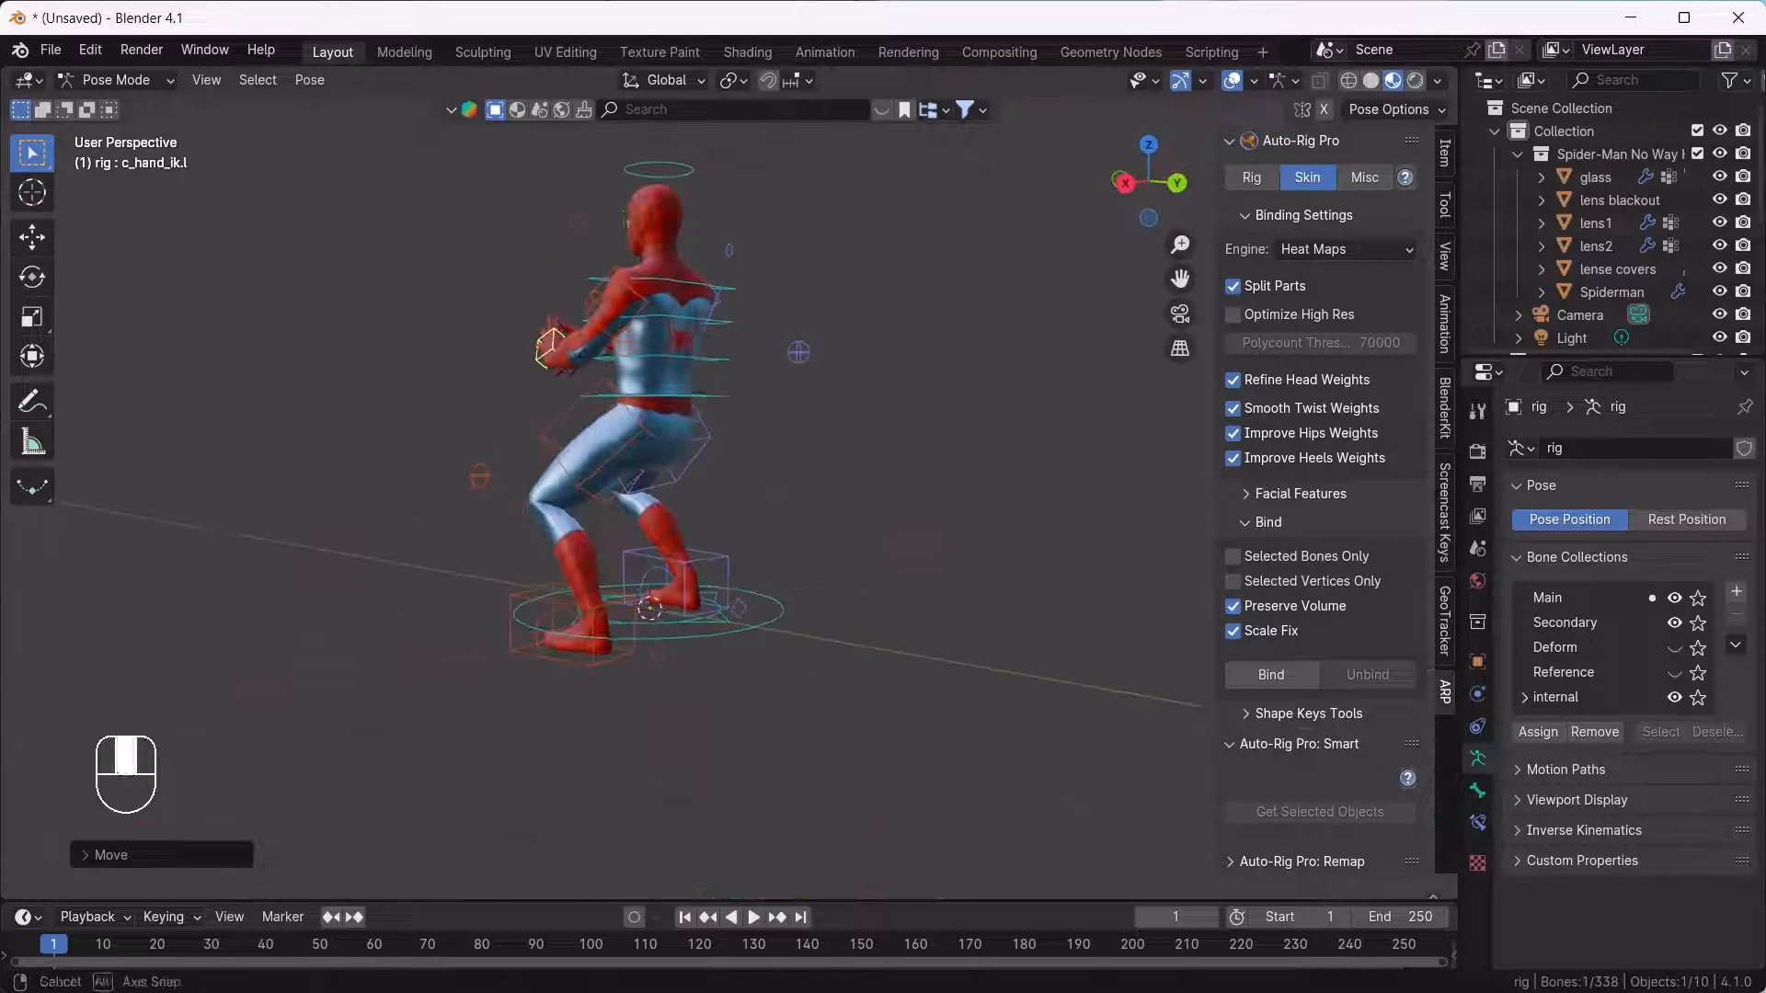
click(722, 418)
middle_drag(722, 419, 819, 423)
key(g)
click(782, 433)
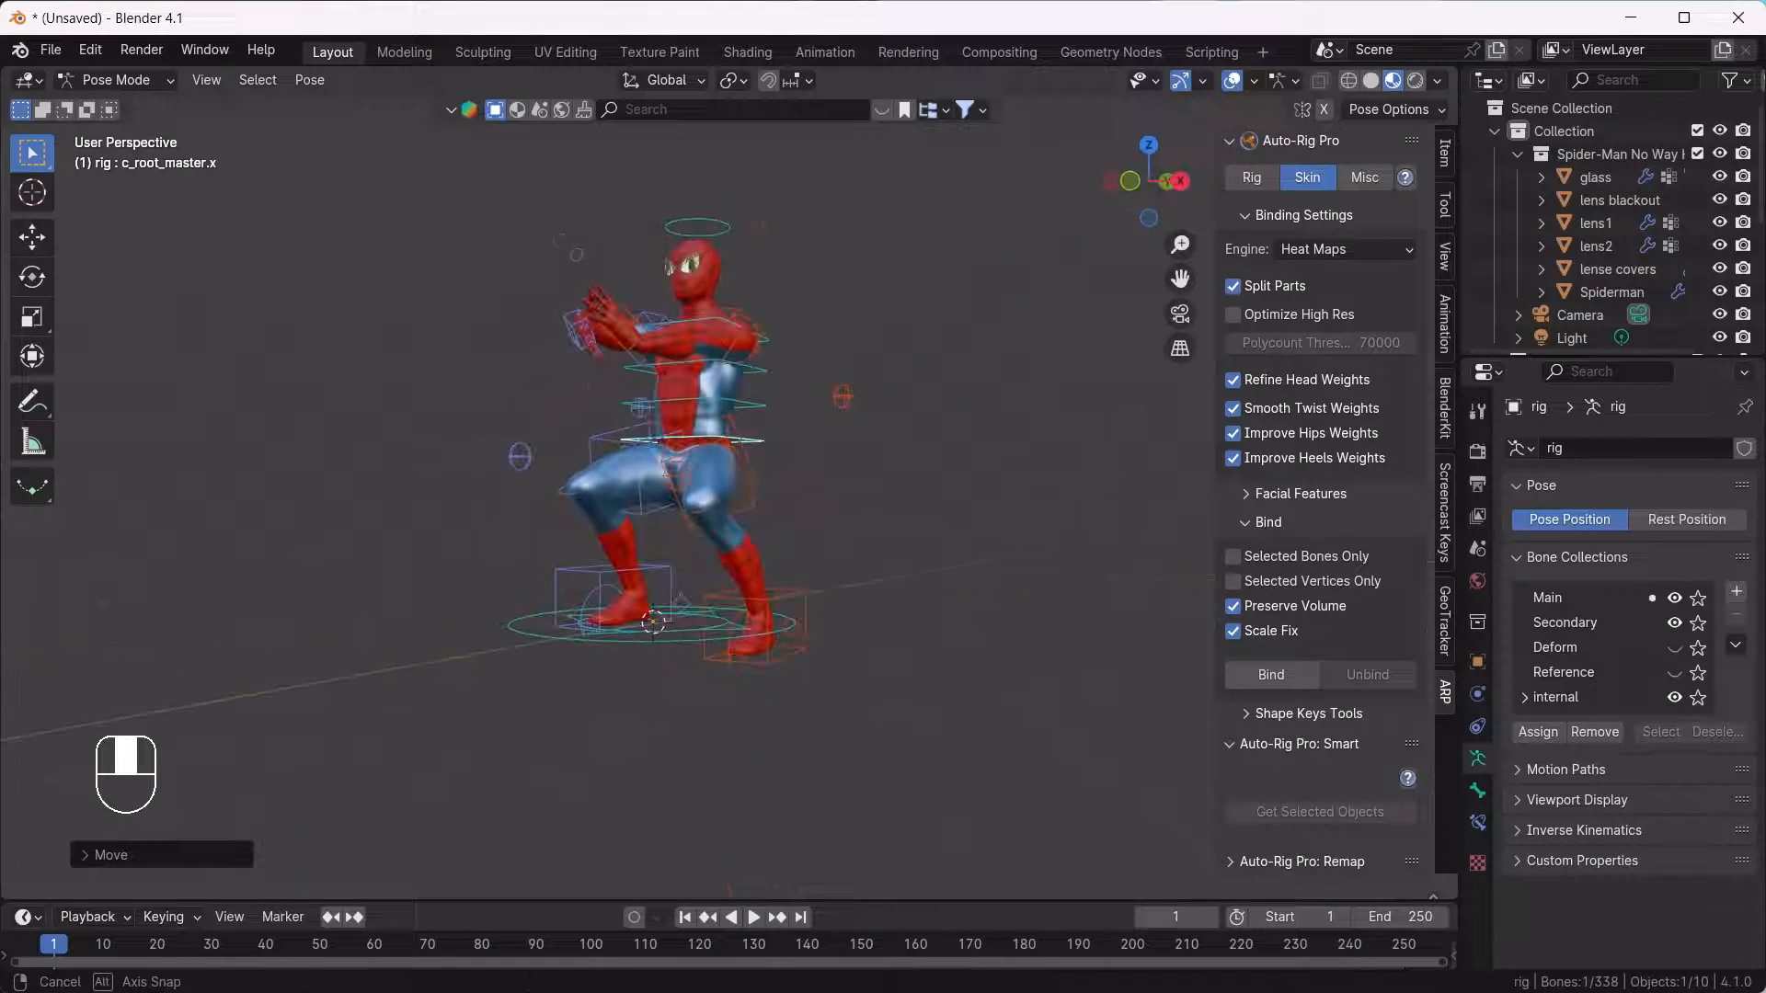
key(ctrl+Tab)
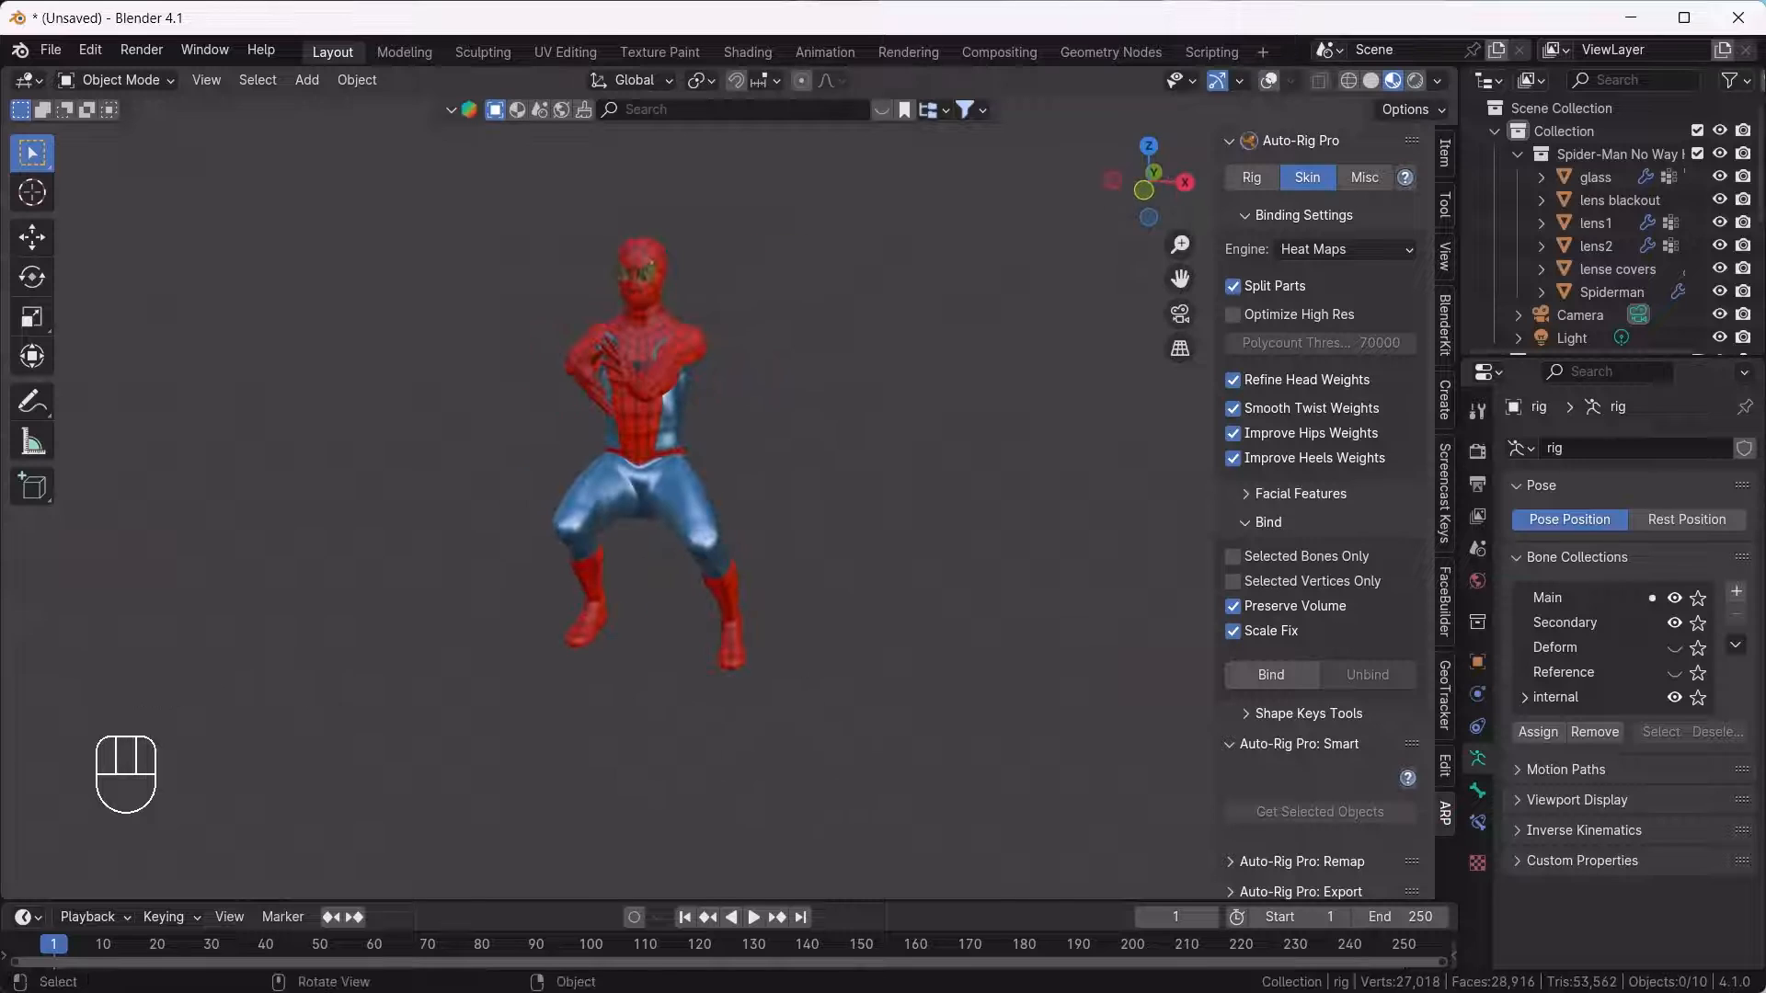
key(ctrl+Tab)
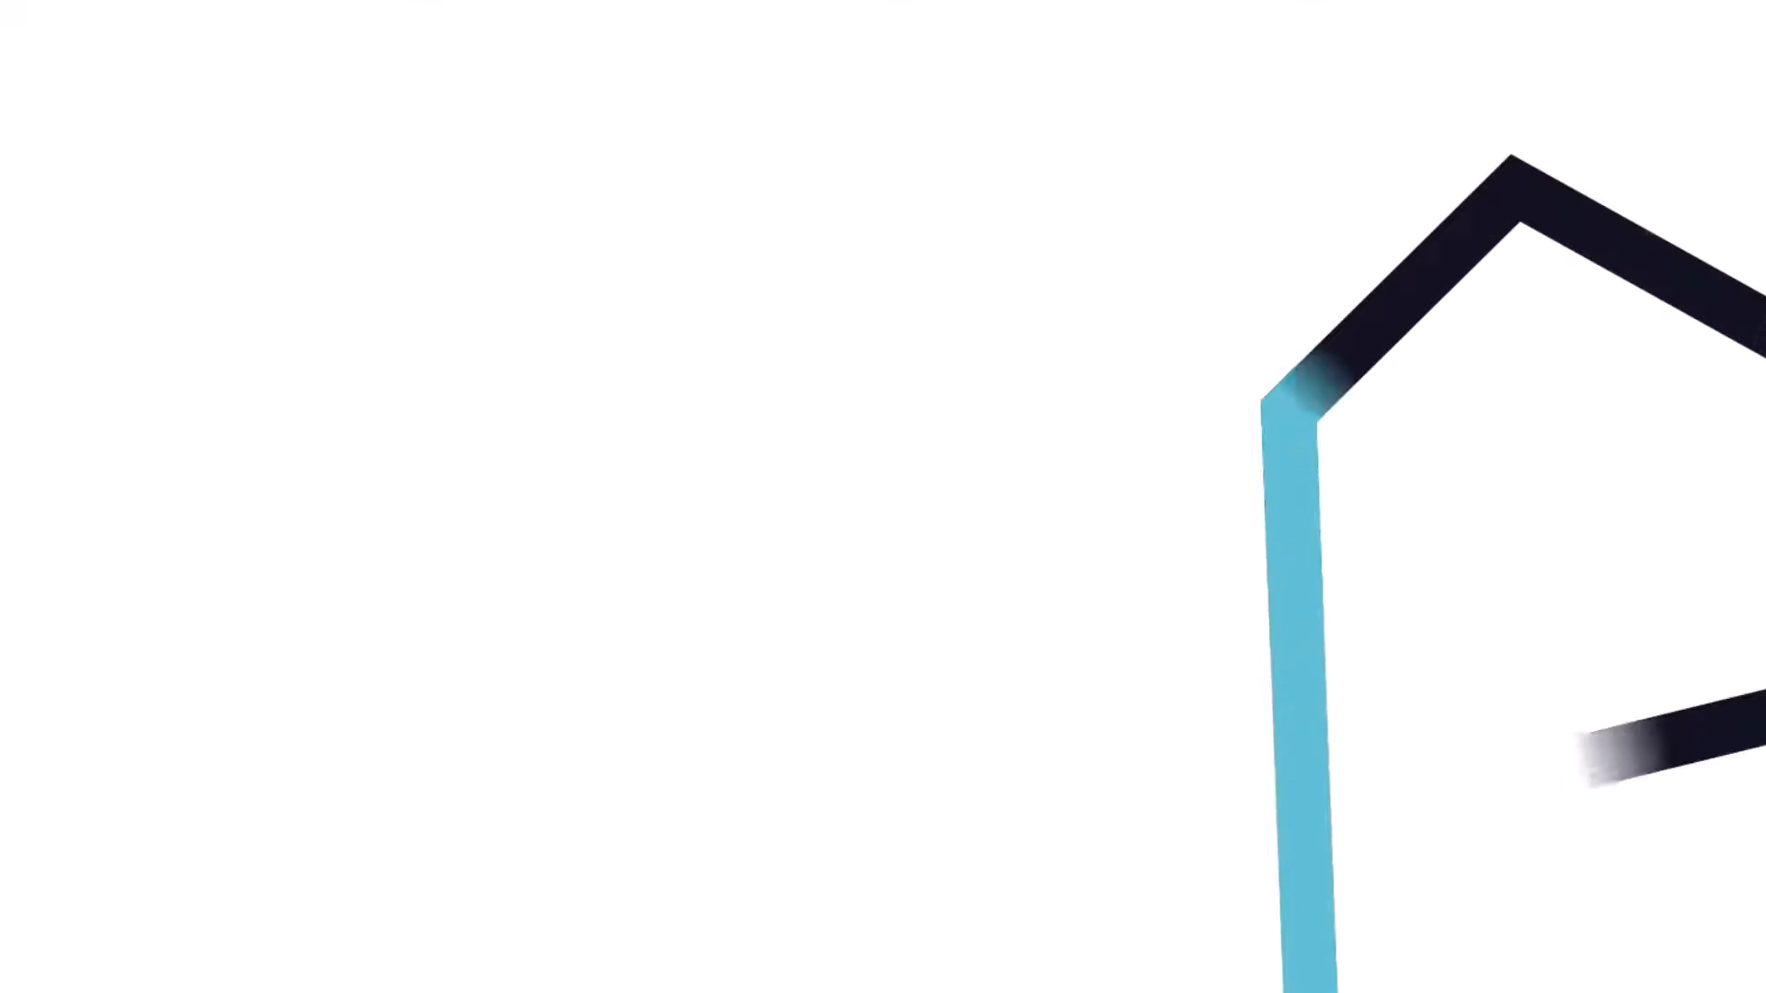